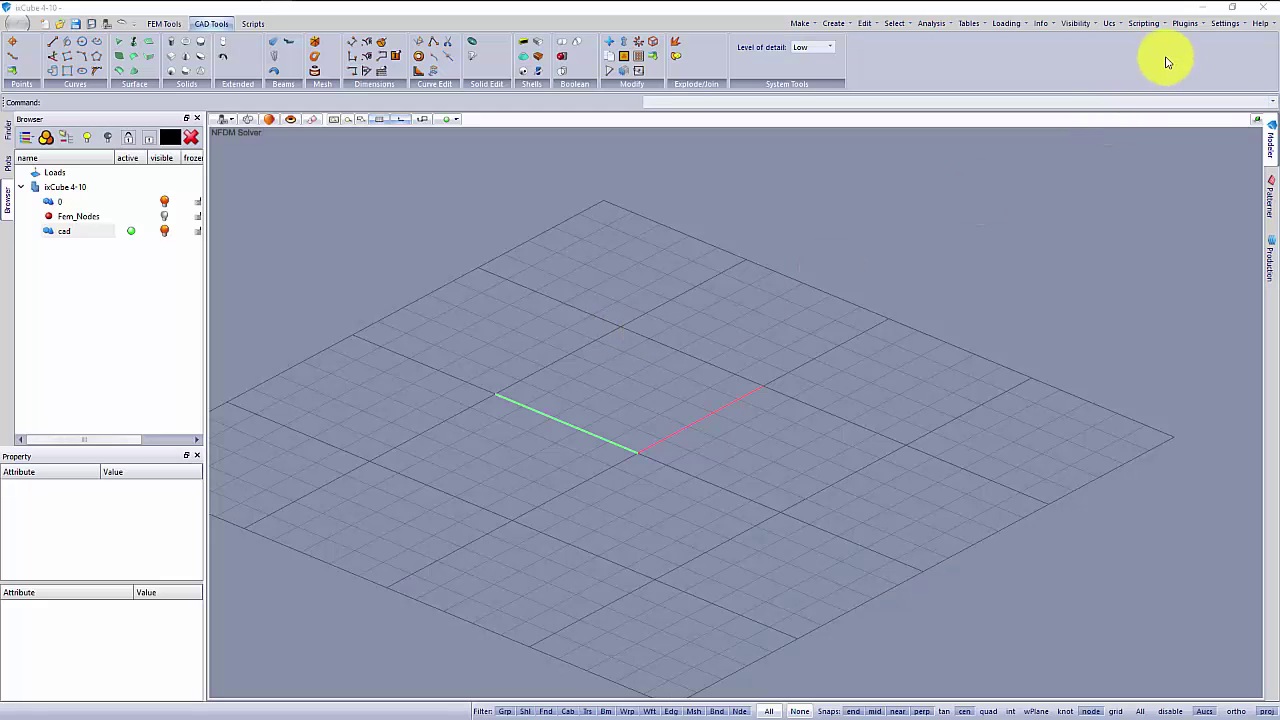
{"action": "middle_click_drag", "start_coordinate": [868, 336], "coordinate": [888, 341]}
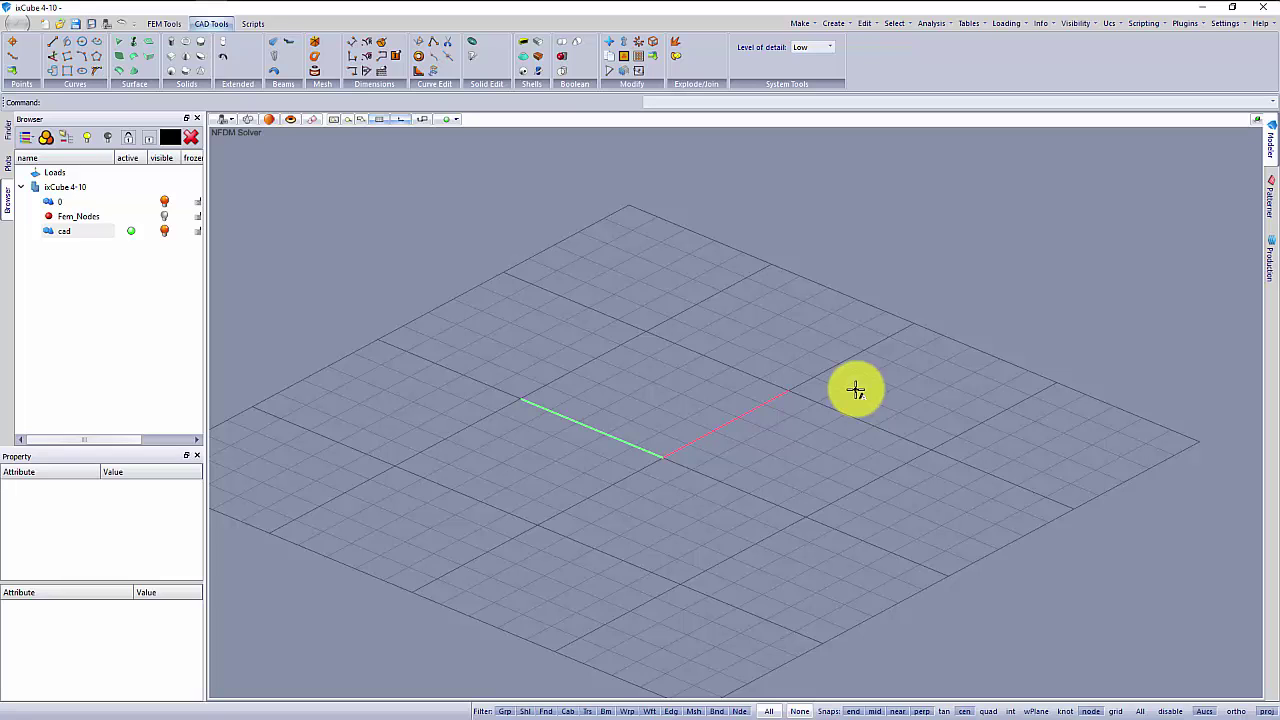
{"action": "middle_click_drag", "start_coordinate": [809, 466], "coordinate": [734, 527]}
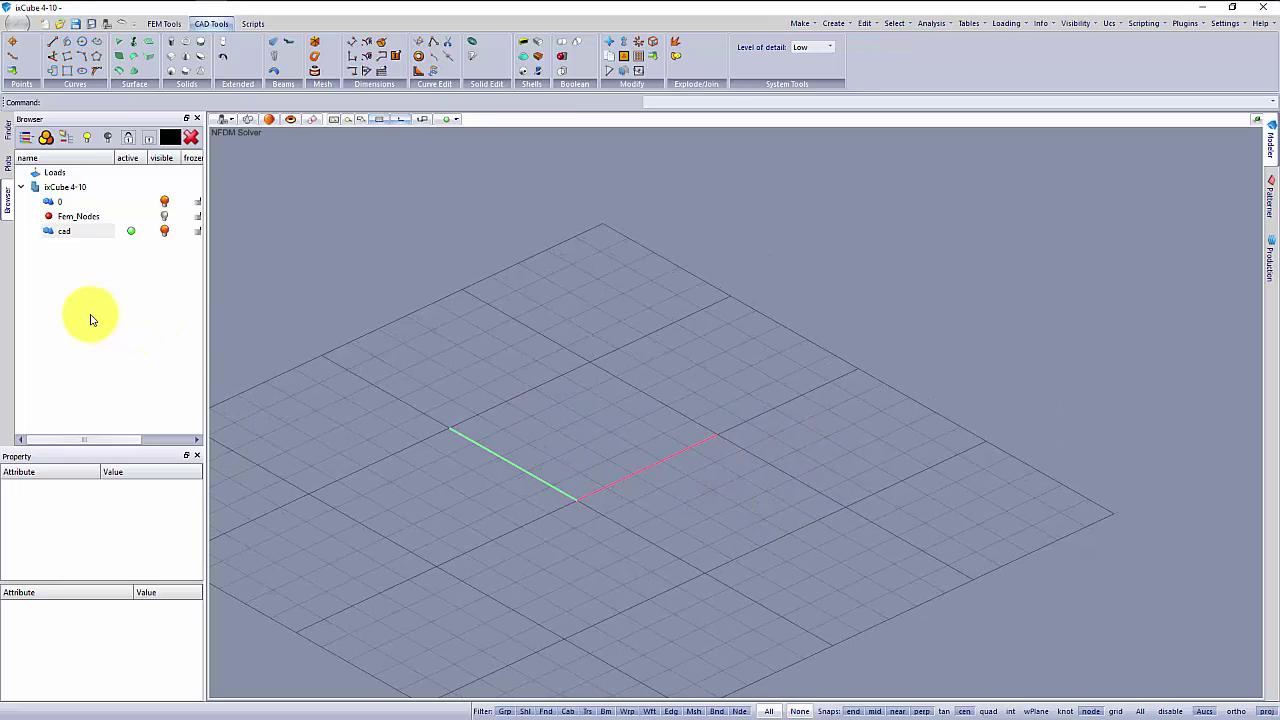
{"action": "left_click", "coordinate": [59, 248]}
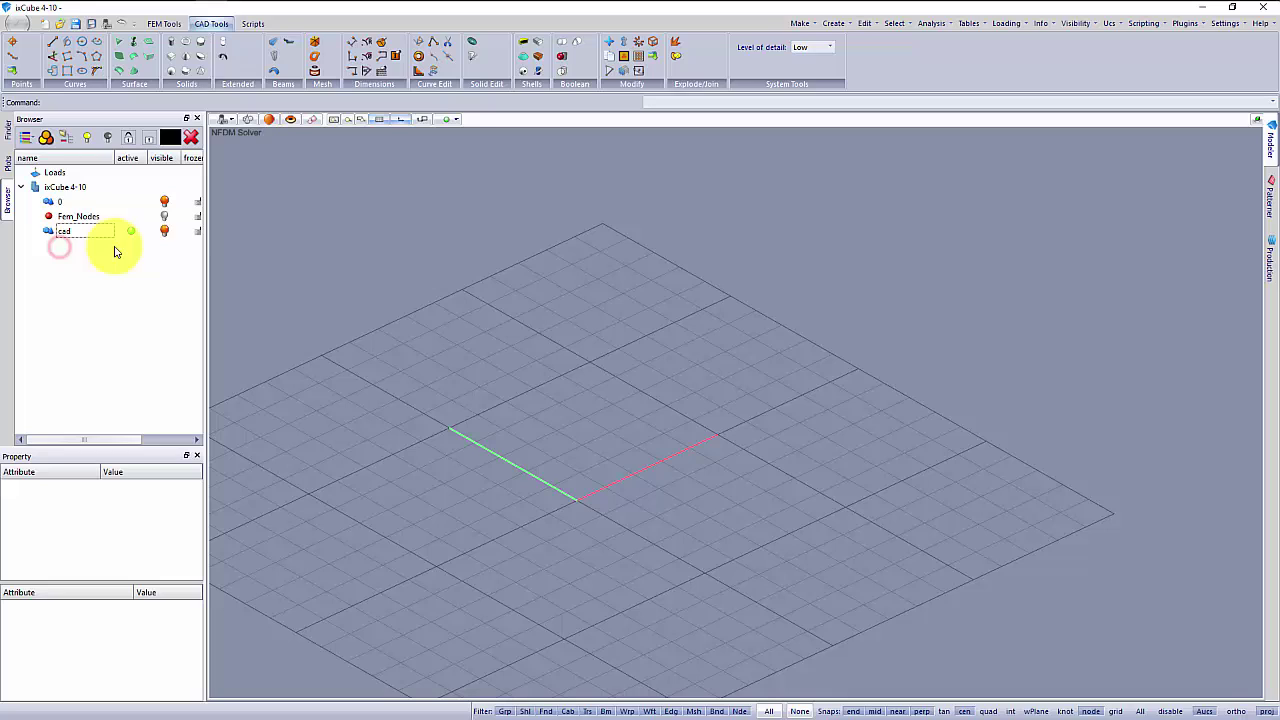
Create a long rectangular Box solid over the grid, defining its base by two opposite corners and giving it a height.
{"action": "left_click", "coordinate": [213, 25]}
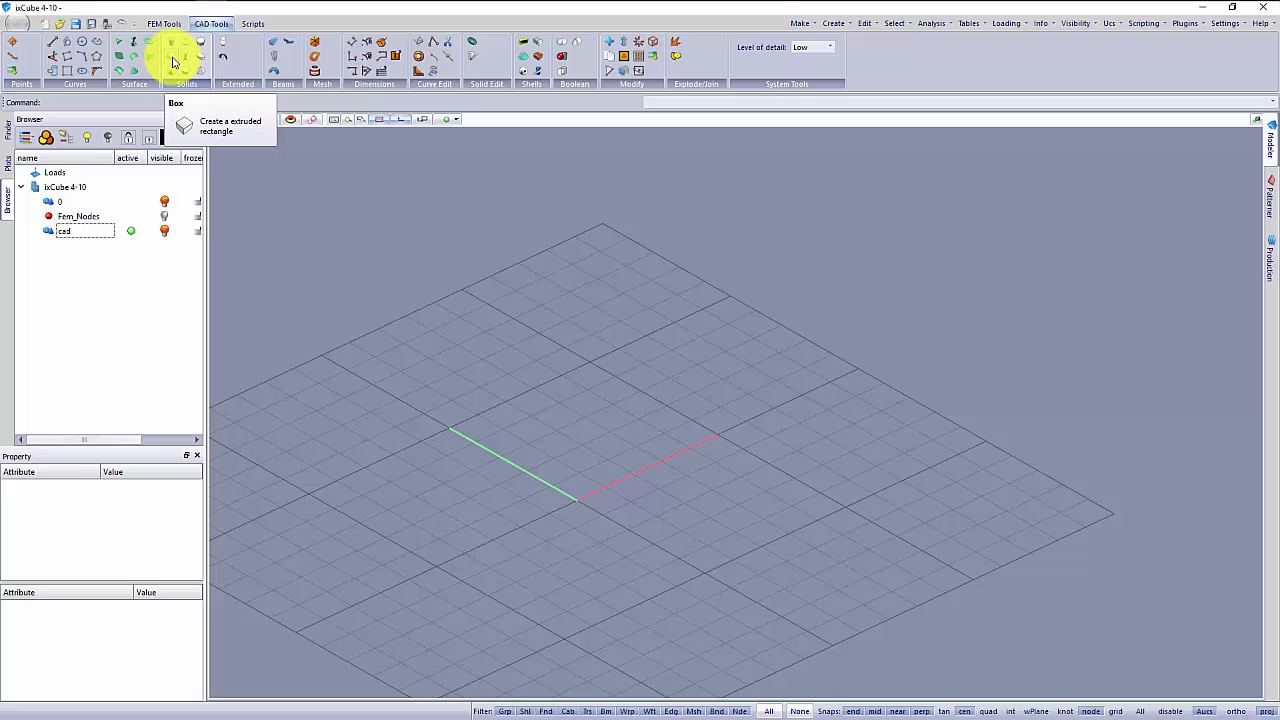
{"action": "left_click", "coordinate": [172, 59]}
{"action": "left_click", "coordinate": [112, 102]}
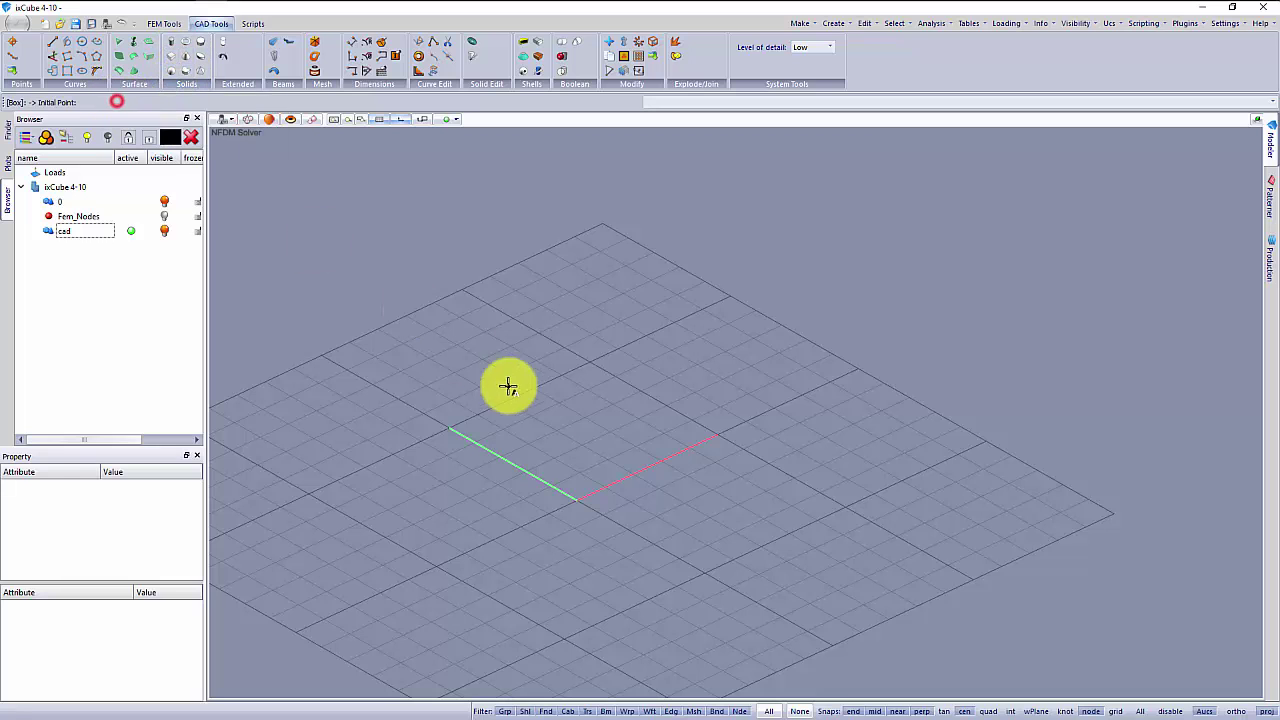
{"action": "left_click", "coordinate": [425, 596]}
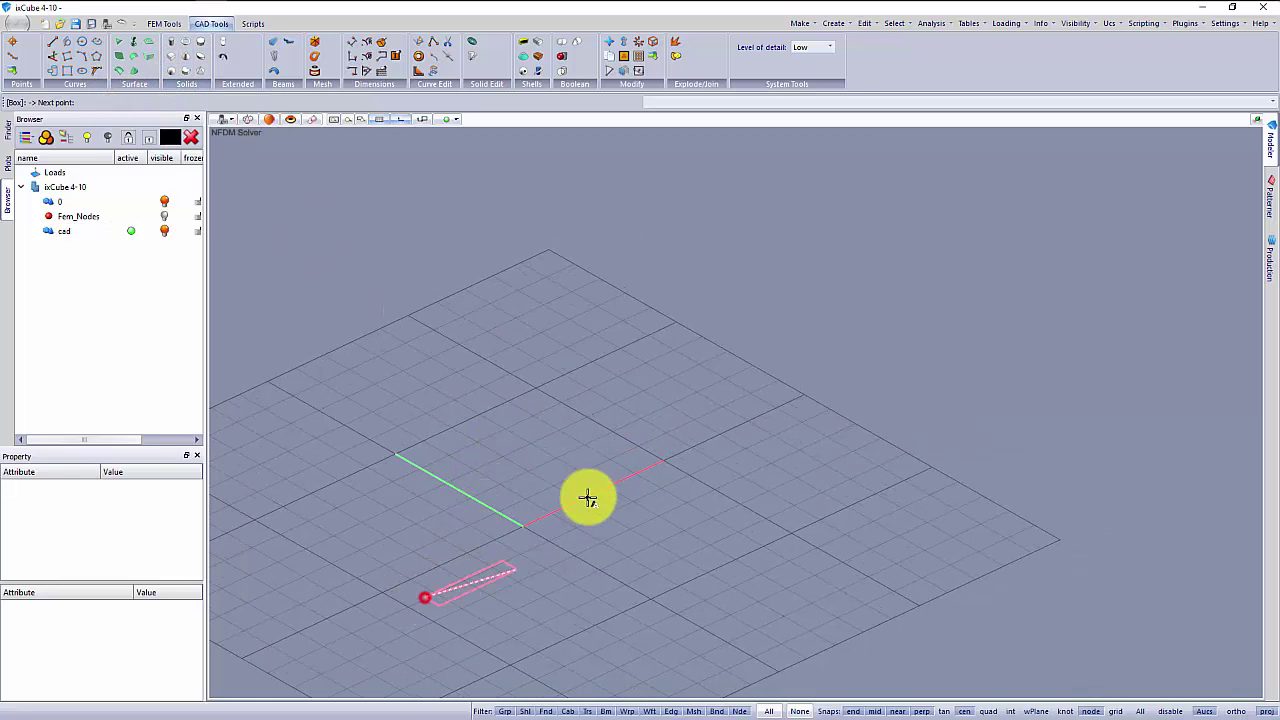
{"action": "left_click", "coordinate": [656, 104]}
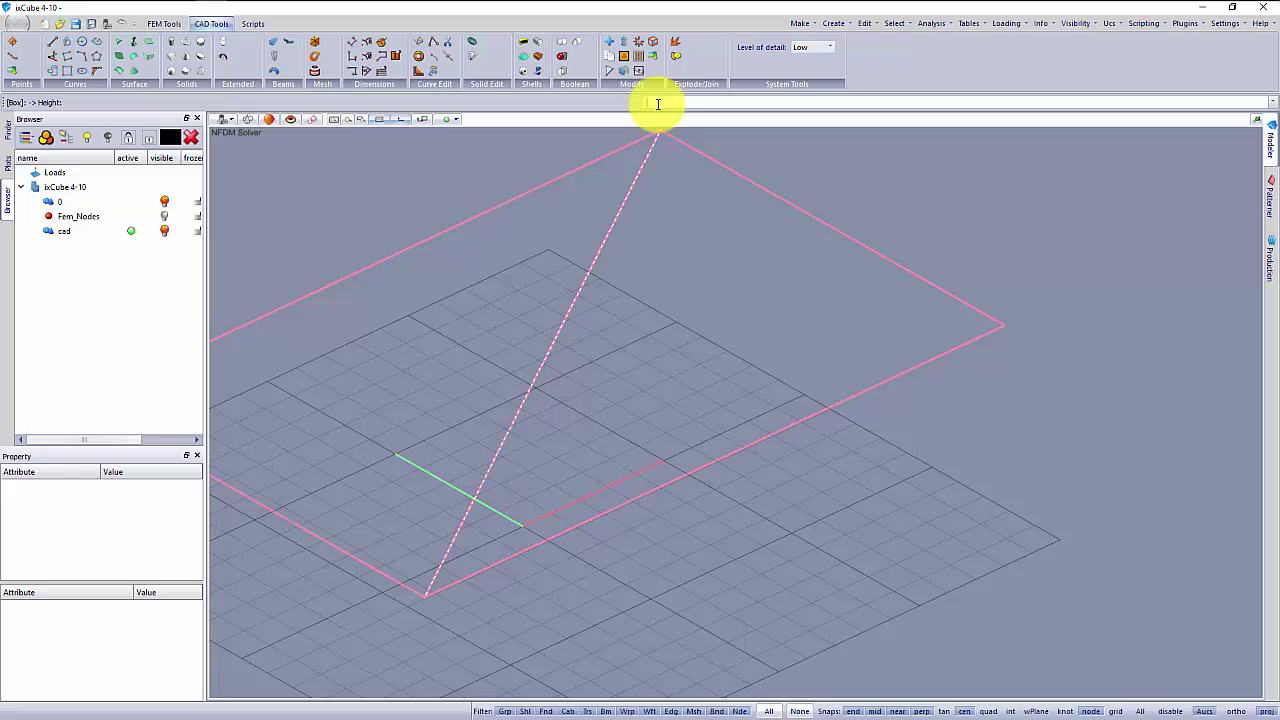
{"action": "scroll", "coordinate": [577, 402], "scroll_direction": "down", "scroll_amount": 3}
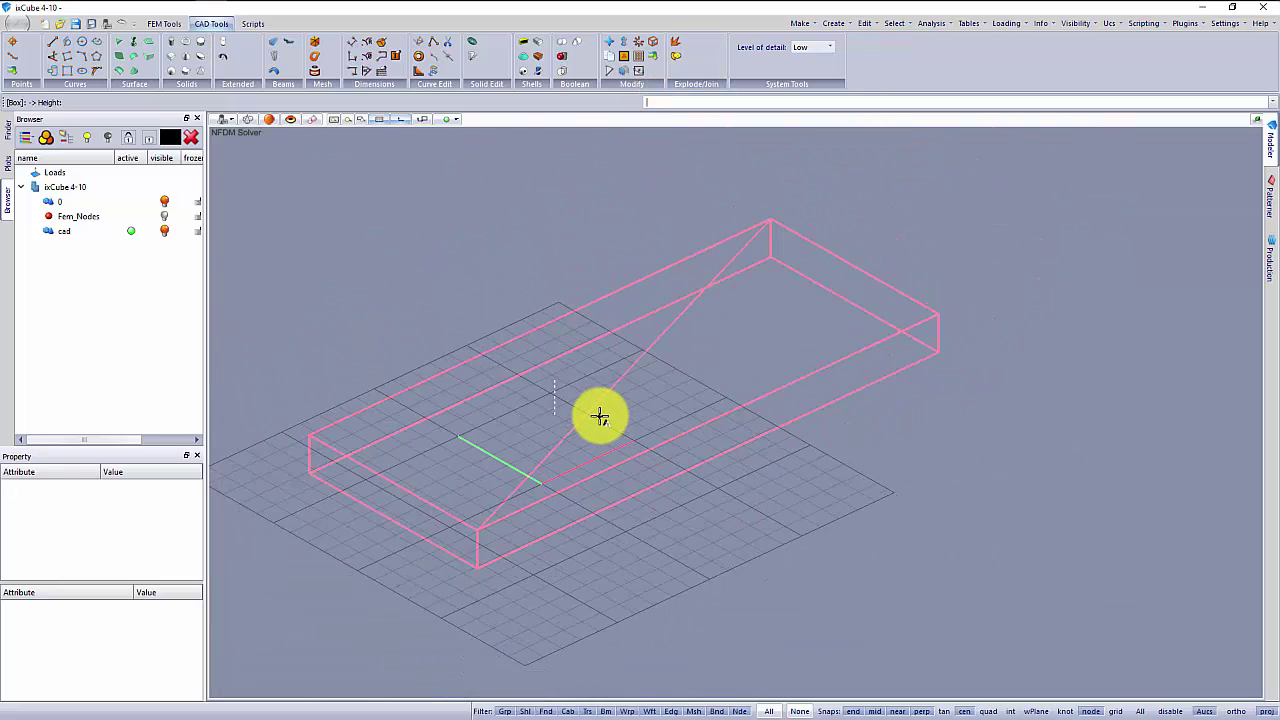
{"action": "scroll", "coordinate": [600, 417], "scroll_direction": "down", "scroll_amount": 1}
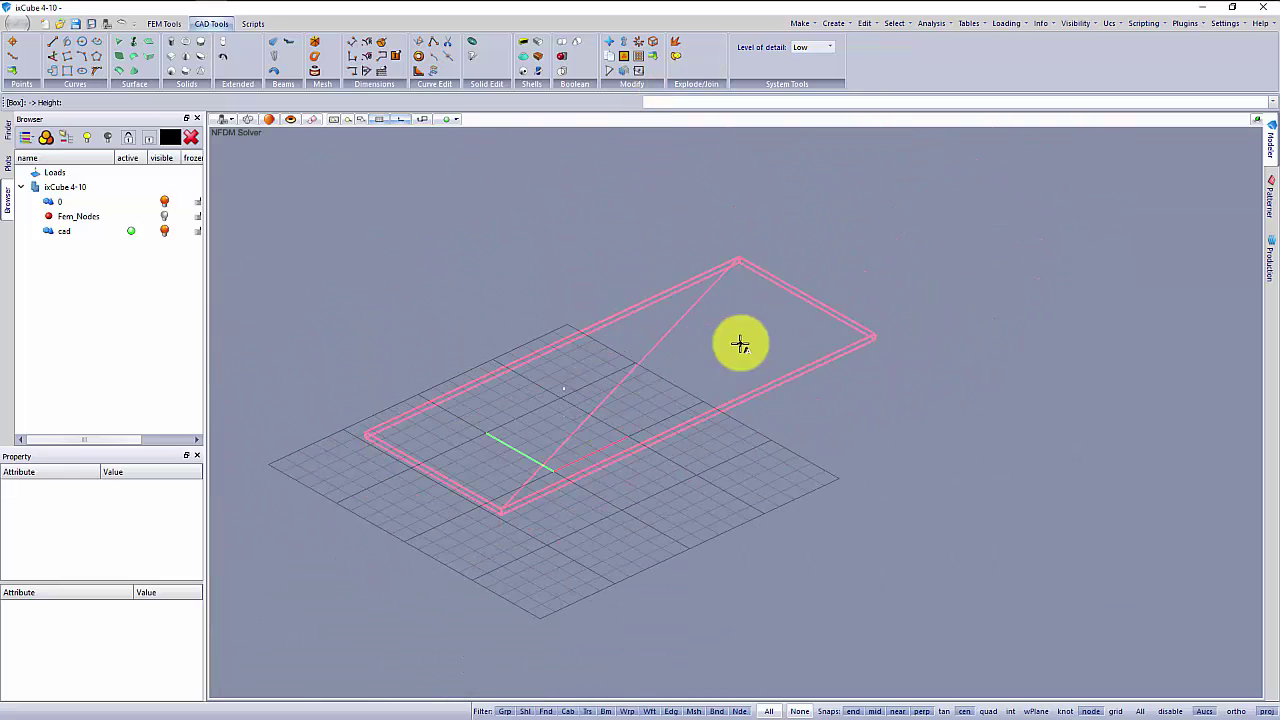
{"action": "left_click", "coordinate": [647, 316]}
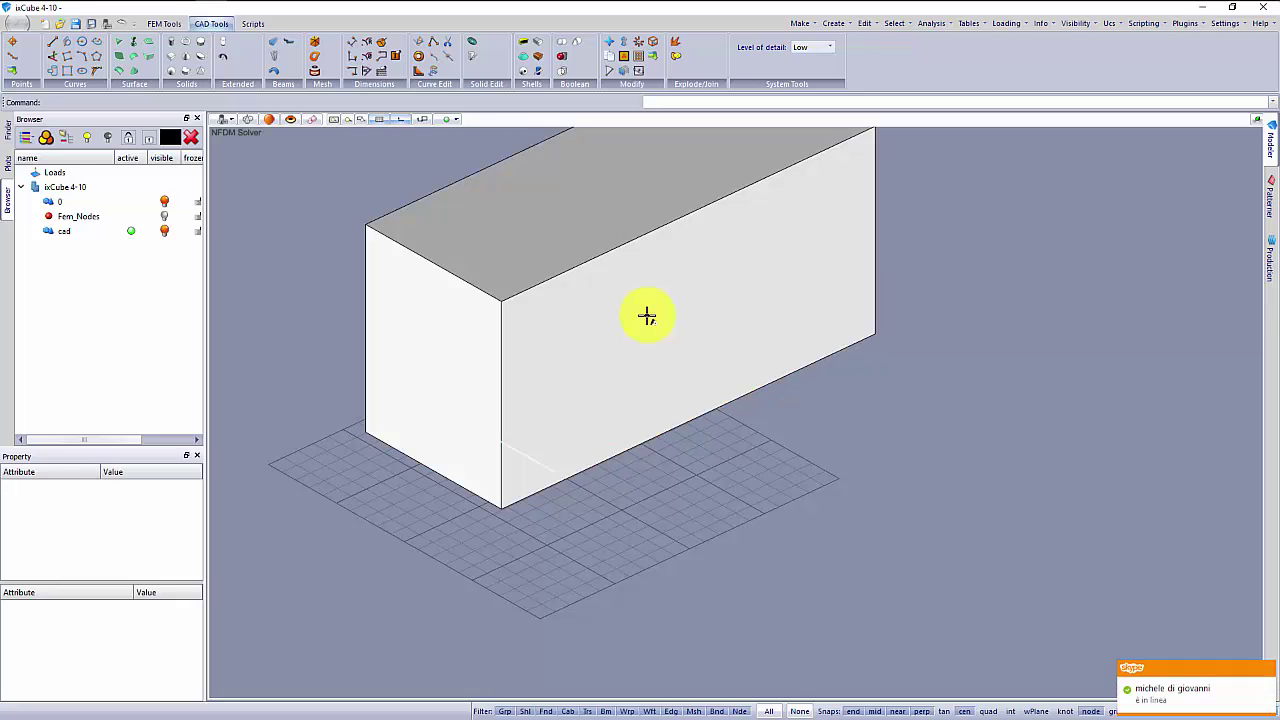
{"action": "scroll", "coordinate": [654, 380], "scroll_direction": "down", "scroll_amount": 2}
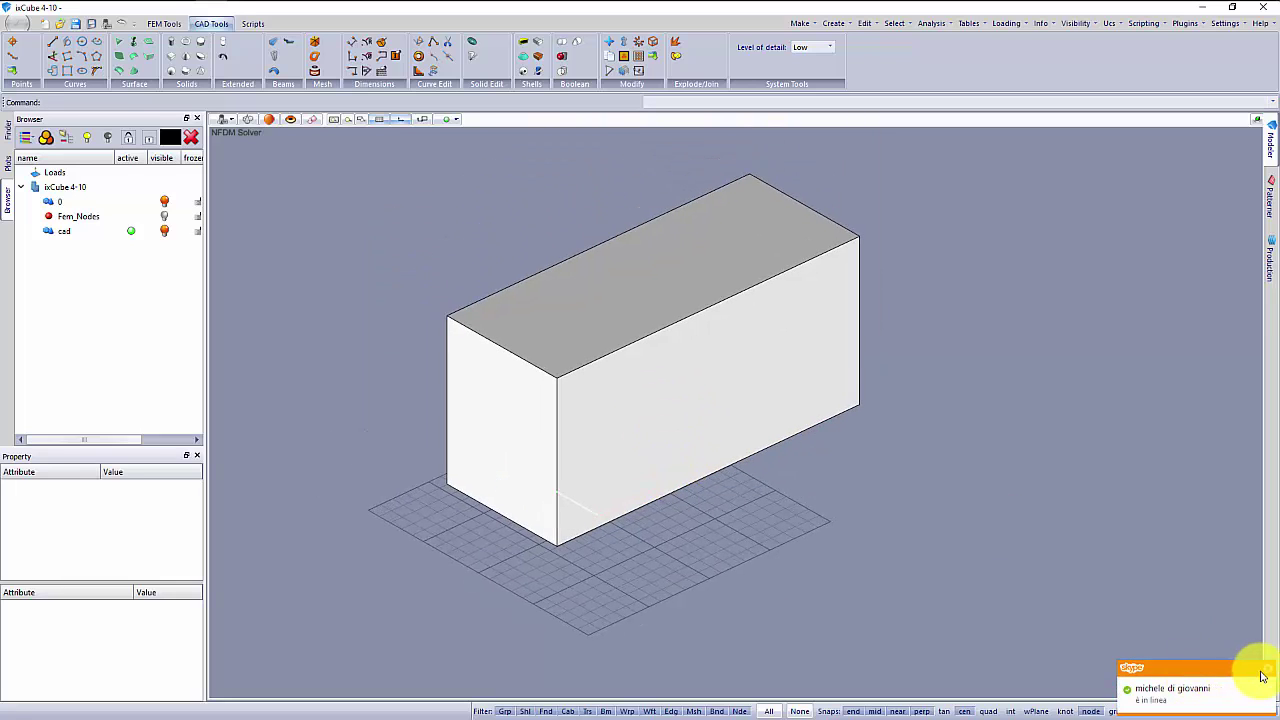
{"action": "left_click", "coordinate": [1269, 670]}
Set the box's material to Plastic Blue and deselect it.
{"action": "left_click", "coordinate": [490, 390]}
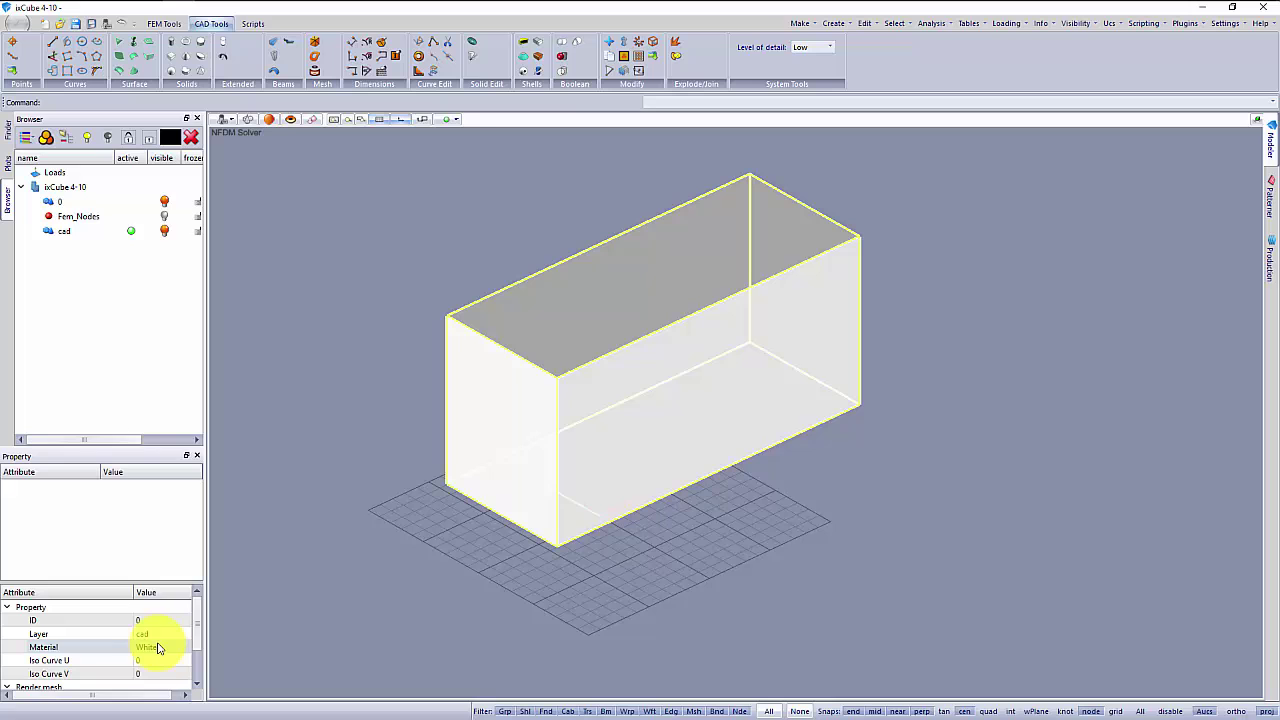
{"action": "left_click", "coordinate": [158, 647]}
{"action": "left_click", "coordinate": [166, 357]}
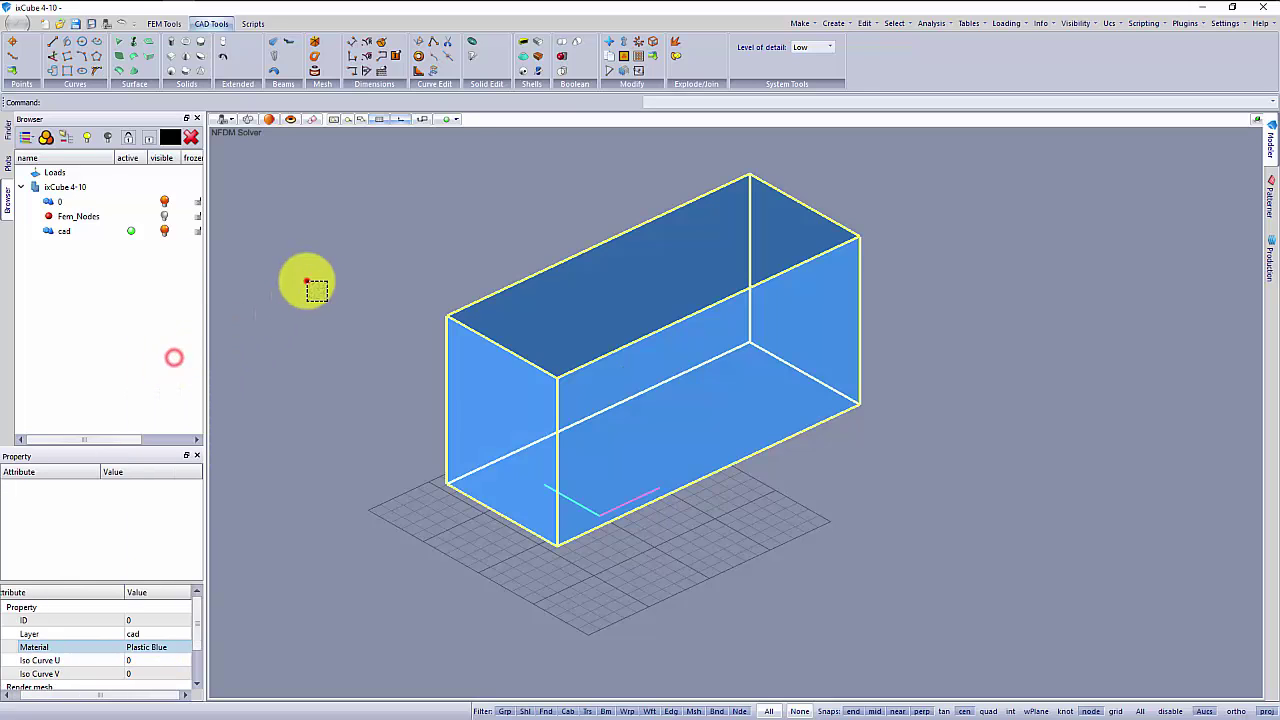
{"action": "left_click", "coordinate": [306, 281]}
Draw a wavy degree-3 NURBS curve across the box's long front face, from one vertical edge to the upper part of the other.
{"action": "middle_click_drag", "start_coordinate": [541, 478], "coordinate": [536, 497]}
{"action": "middle_click_drag", "start_coordinate": [536, 497], "coordinate": [584, 504], "text": "shift"}
{"action": "scroll", "coordinate": [563, 525], "scroll_direction": "up", "scroll_amount": 2}
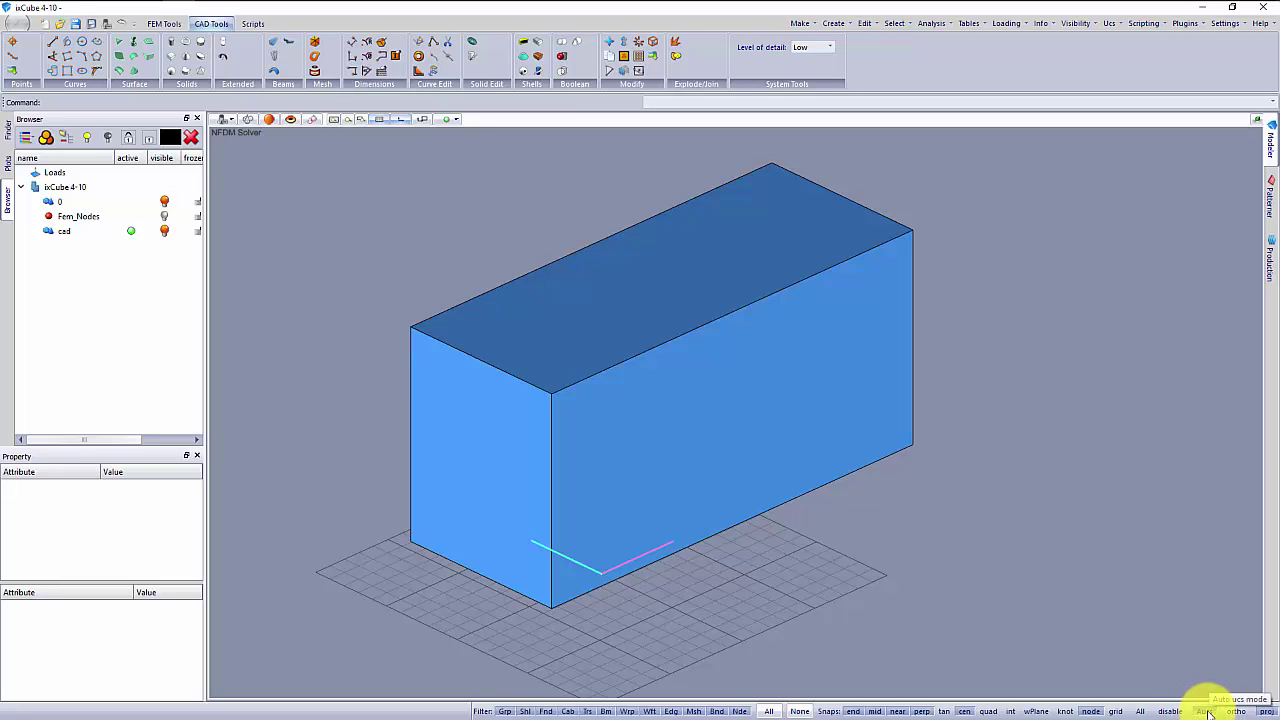
{"action": "scroll", "coordinate": [623, 450], "scroll_direction": "up", "scroll_amount": 3}
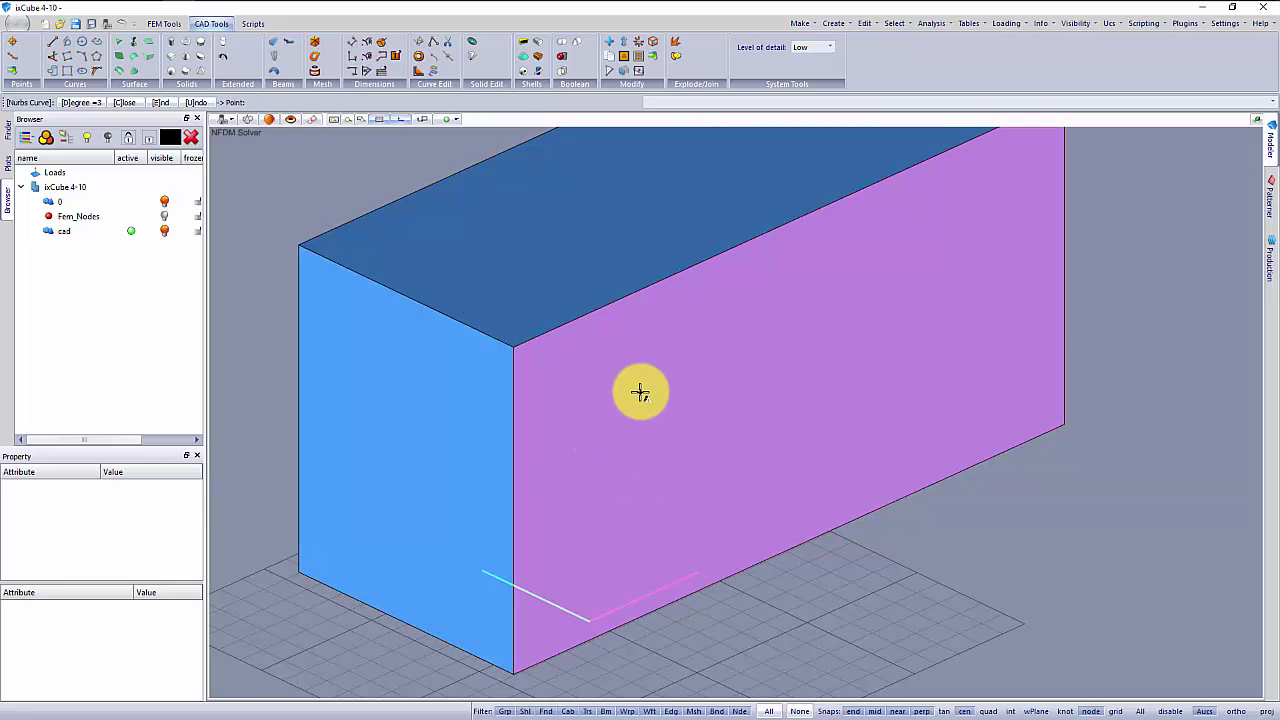
{"action": "scroll", "coordinate": [647, 411], "scroll_direction": "up", "scroll_amount": 1}
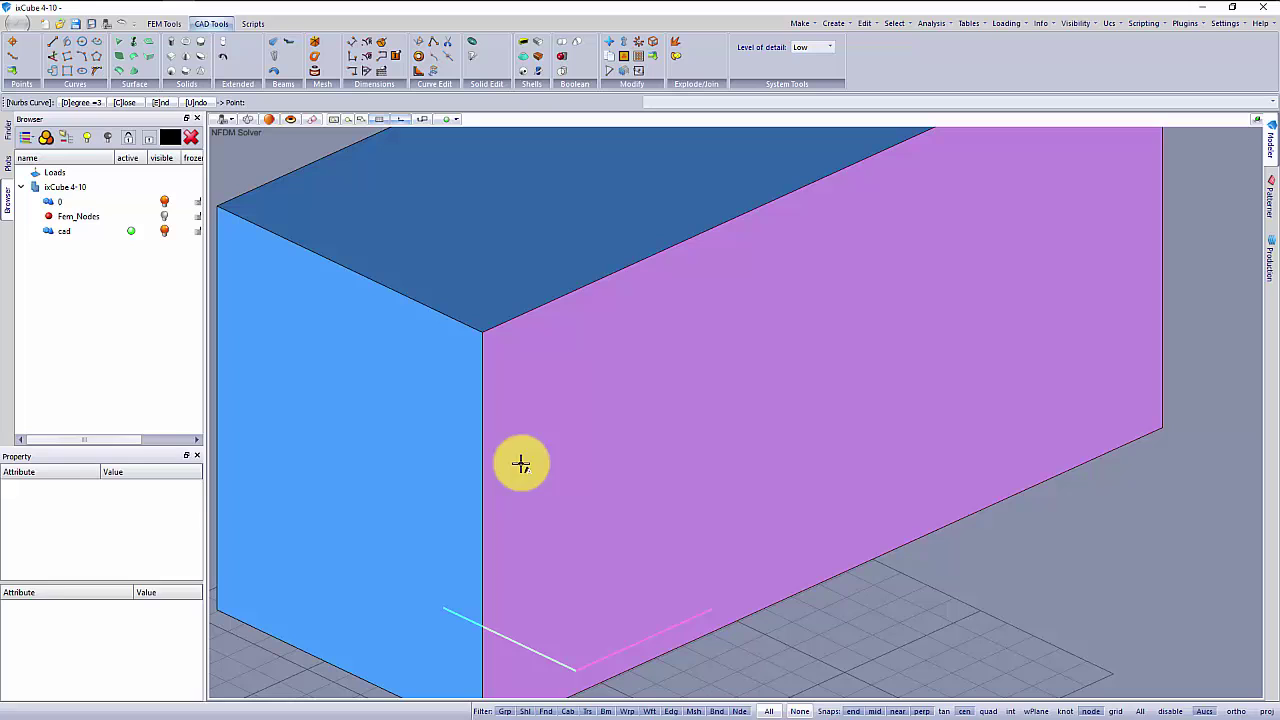
{"action": "left_click", "coordinate": [481, 496]}
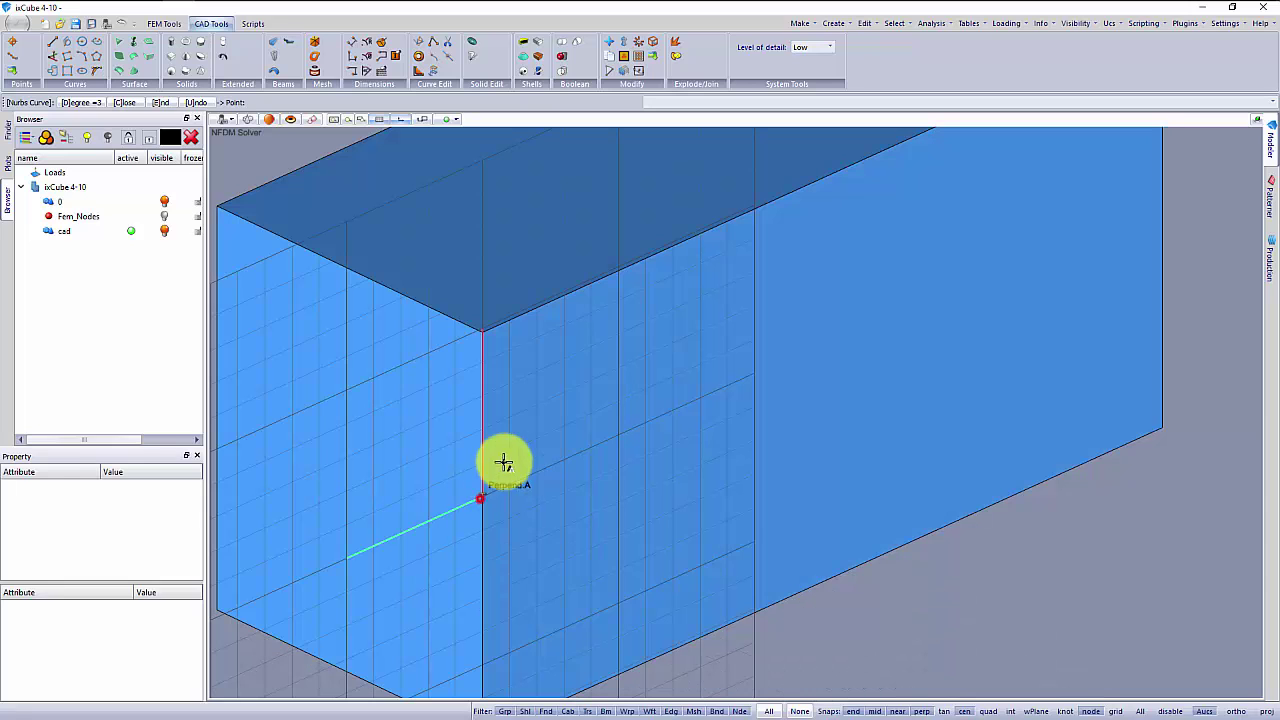
{"action": "left_click", "coordinate": [573, 345]}
{"action": "left_click", "coordinate": [668, 292]}
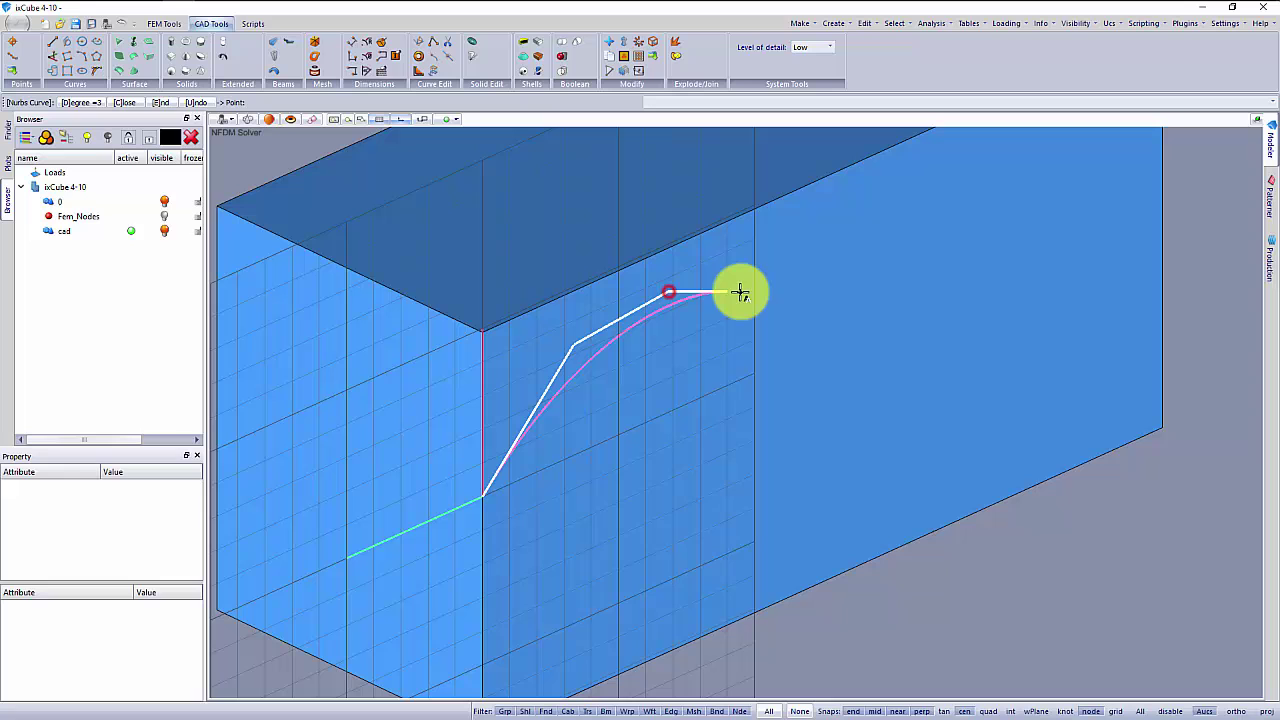
{"action": "left_click", "coordinate": [890, 288]}
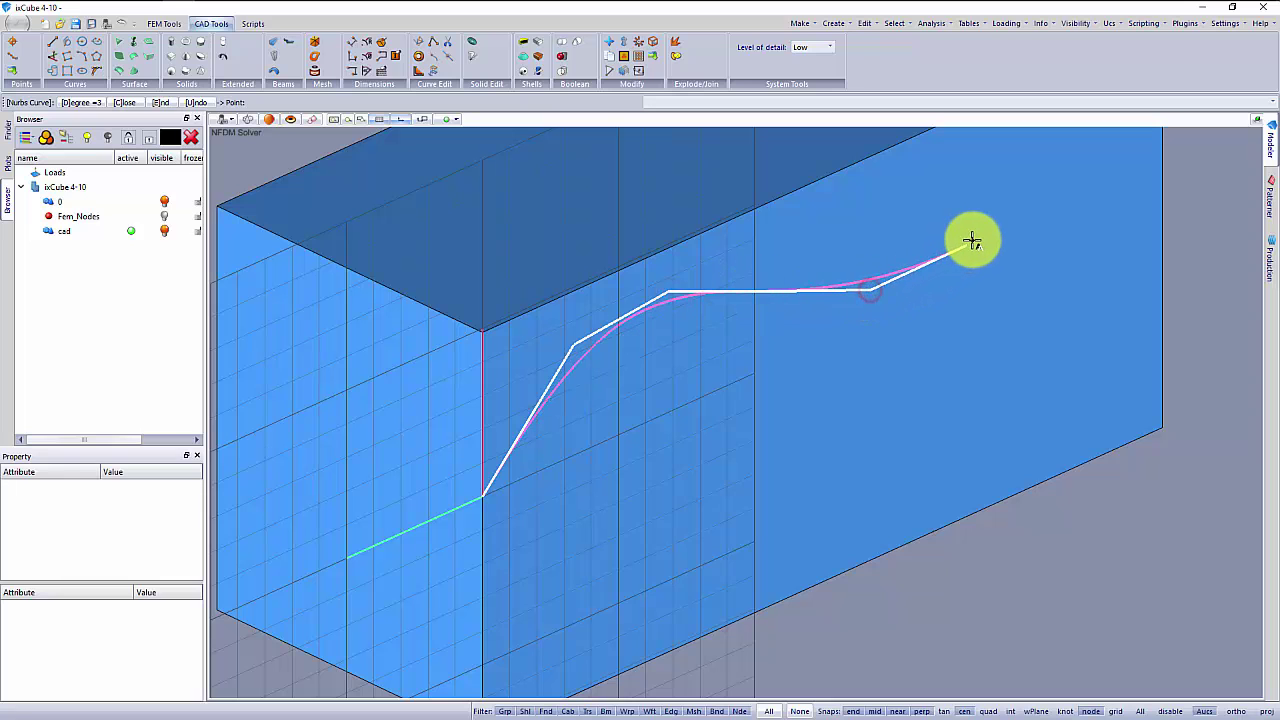
{"action": "left_click", "coordinate": [982, 240]}
{"action": "middle_click_drag", "start_coordinate": [982, 240], "coordinate": [849, 363]}
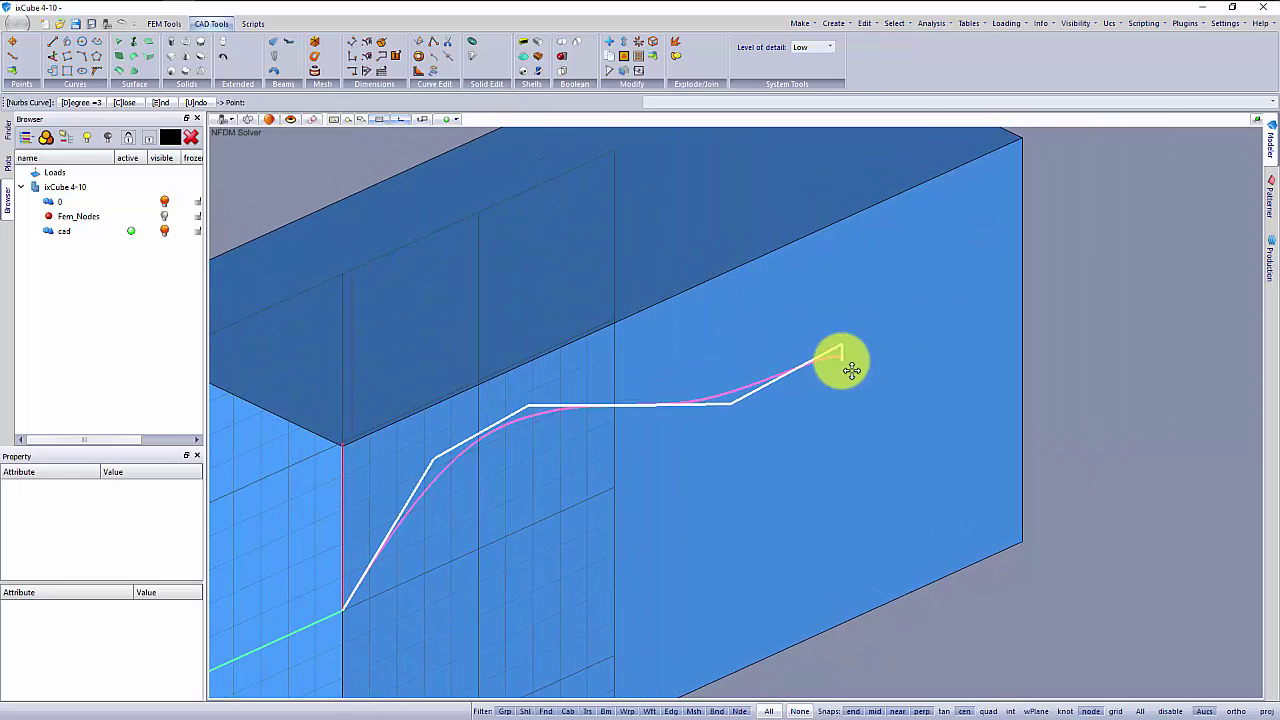
{"action": "left_click", "coordinate": [979, 197]}
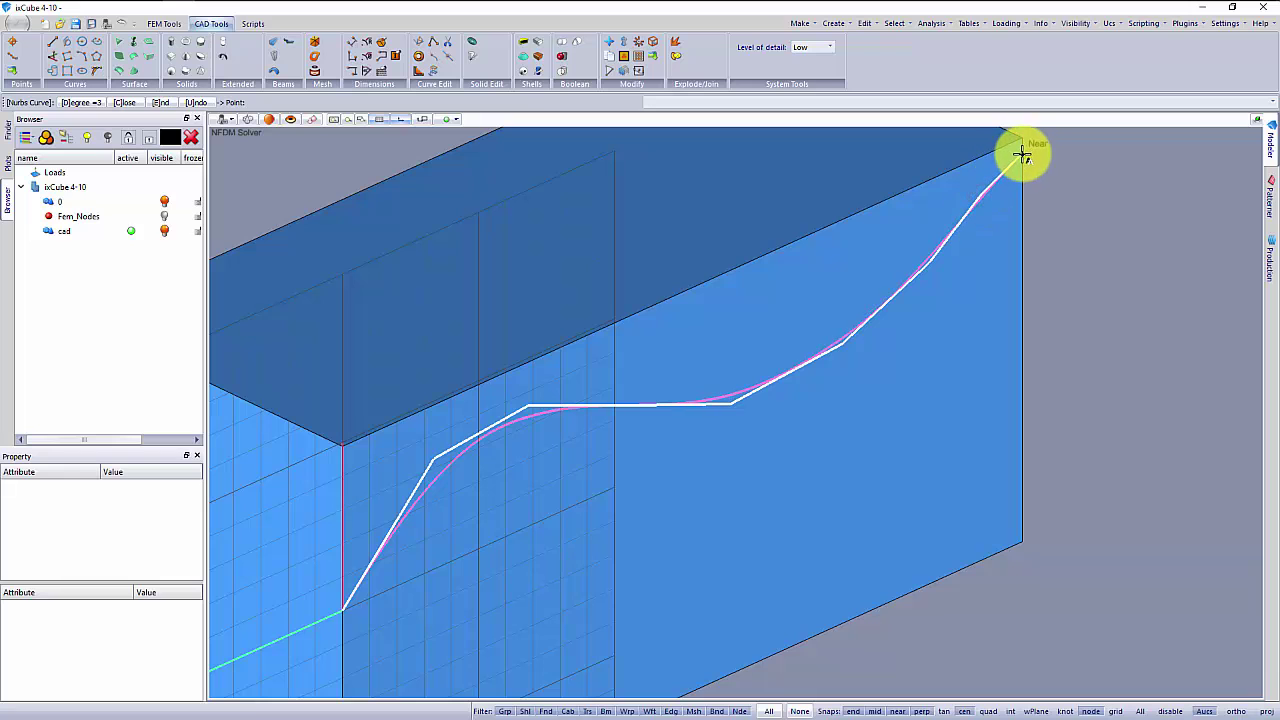
{"action": "left_click", "coordinate": [1022, 152]}
{"action": "right_click", "coordinate": [1066, 192]}
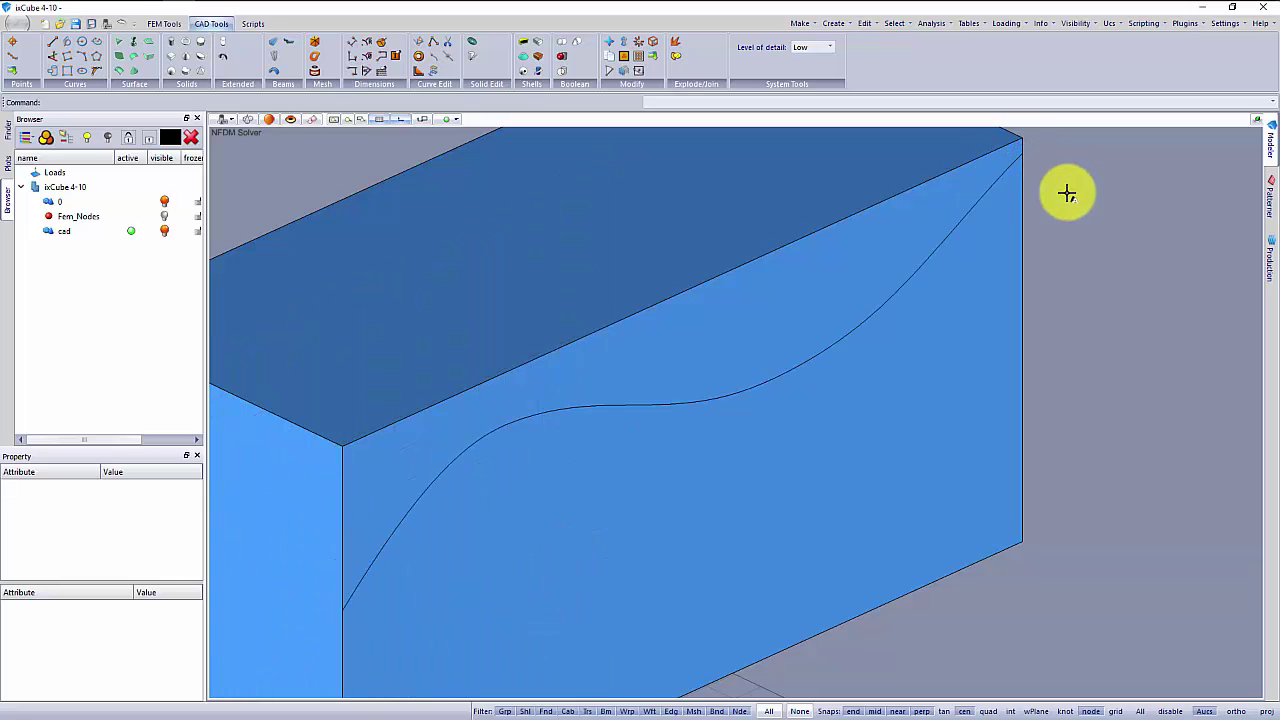
Draw a second wavy NURBS curve along the box's top face, from near one rear corner to the other end's rear corner.
{"action": "scroll", "coordinate": [1076, 212], "scroll_direction": "down", "scroll_amount": 3}
{"action": "middle_click_drag", "start_coordinate": [697, 436], "coordinate": [597, 449], "text": "shift"}
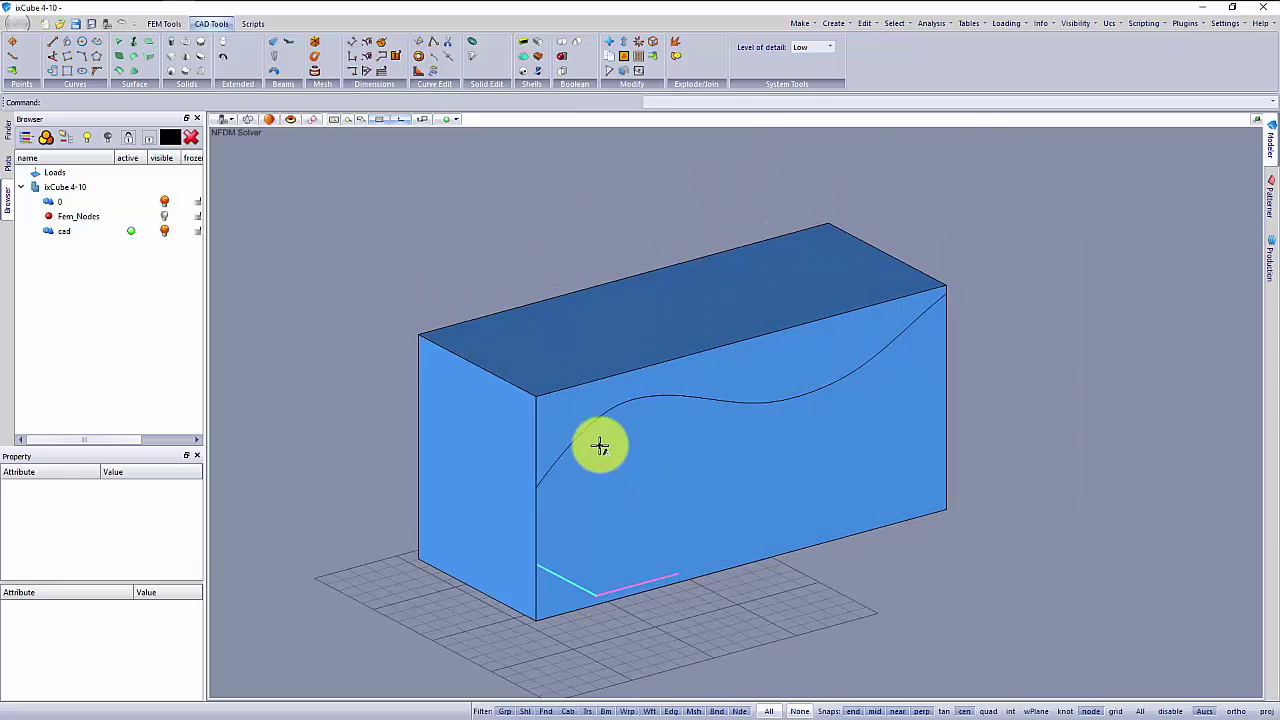
{"action": "middle_click_drag", "start_coordinate": [803, 397], "coordinate": [677, 511]}
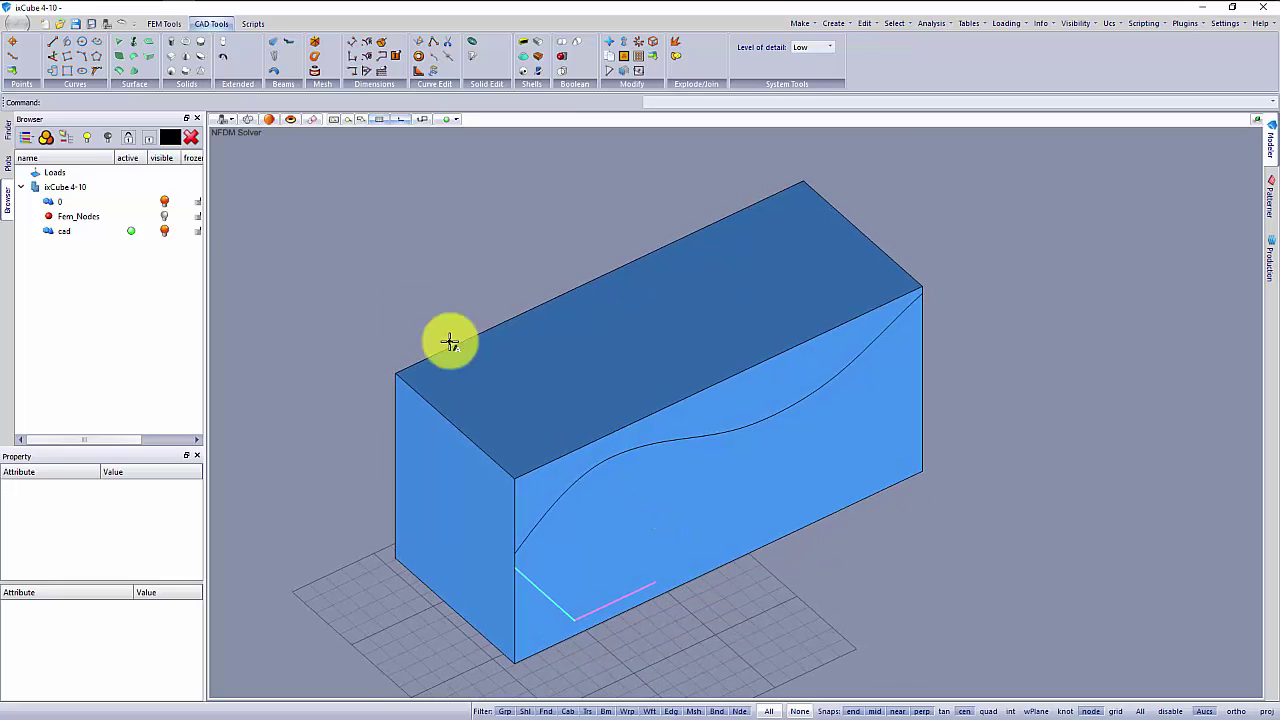
{"action": "left_click", "coordinate": [97, 72]}
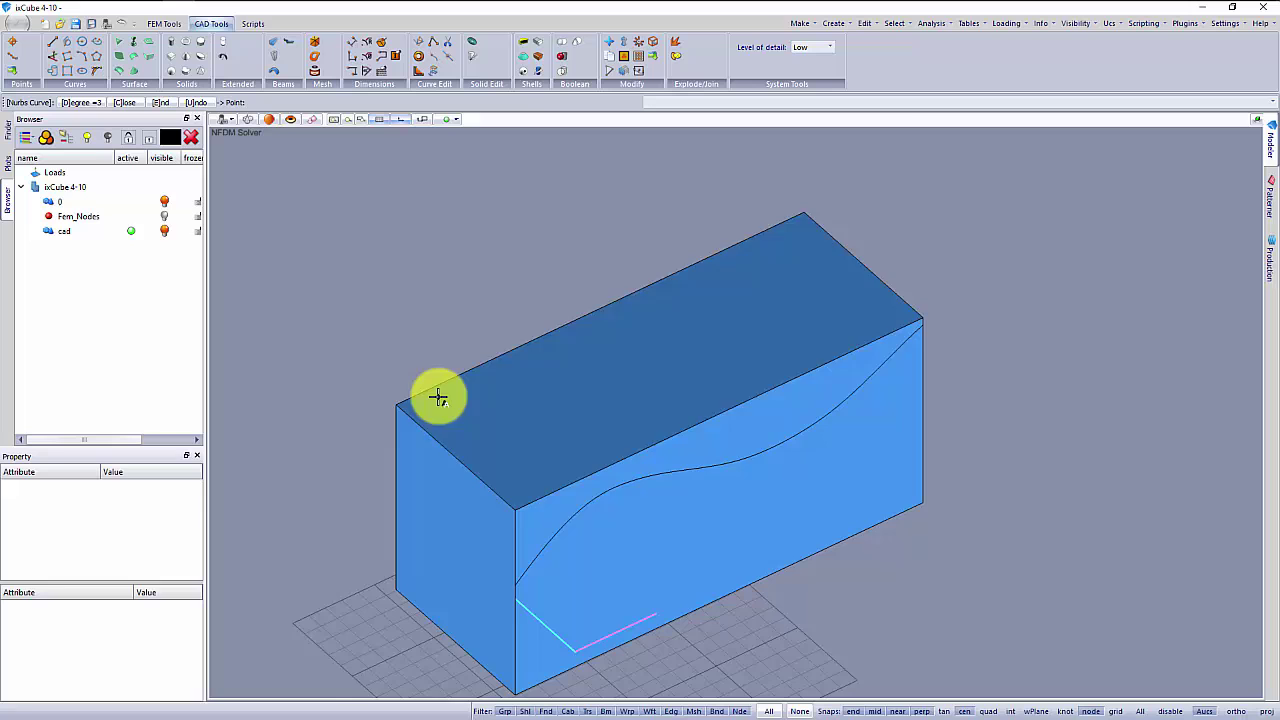
{"action": "scroll", "coordinate": [535, 379], "scroll_direction": "up", "scroll_amount": 3}
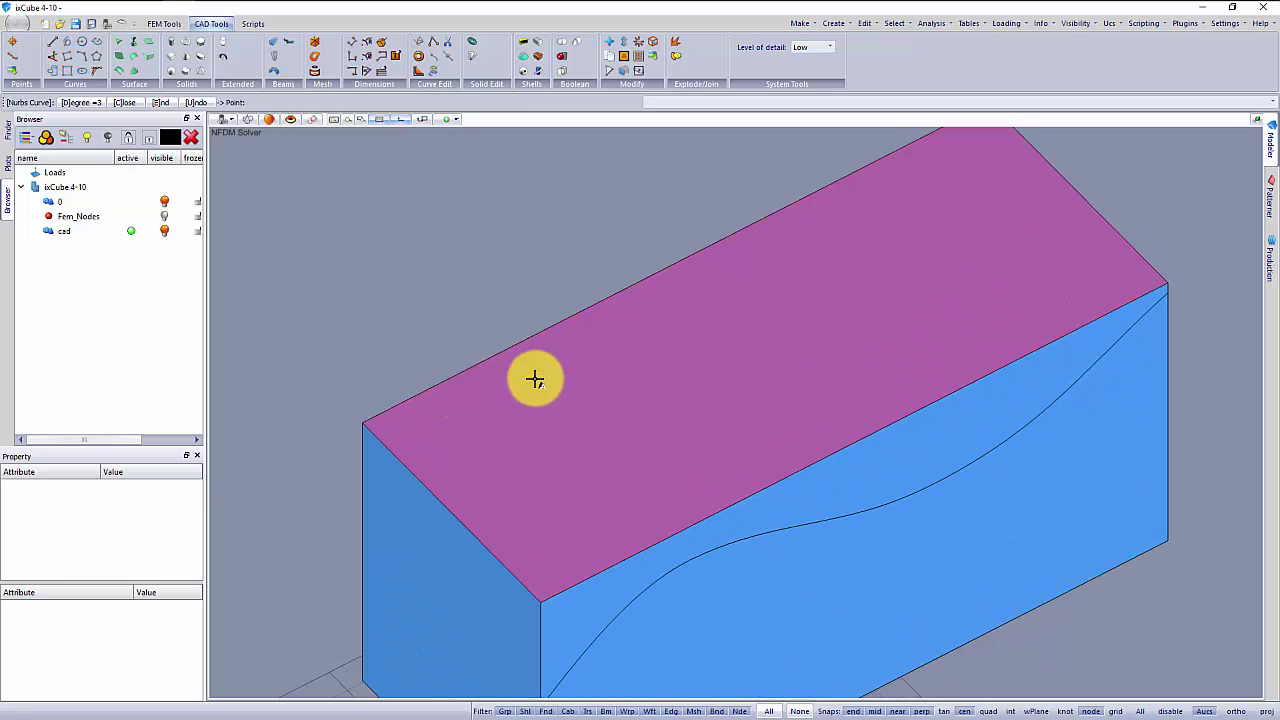
{"action": "left_click", "coordinate": [372, 434]}
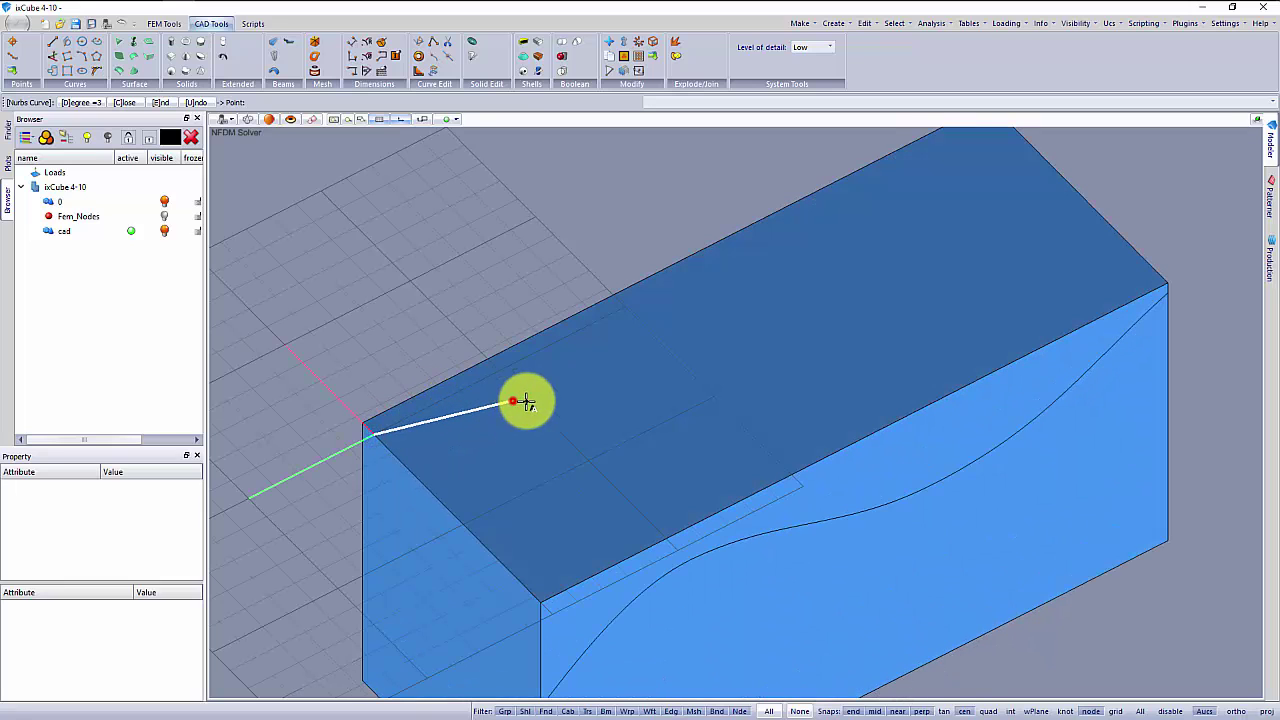
{"action": "left_click", "coordinate": [512, 400]}
{"action": "left_click", "coordinate": [697, 287]}
{"action": "left_click", "coordinate": [822, 226]}
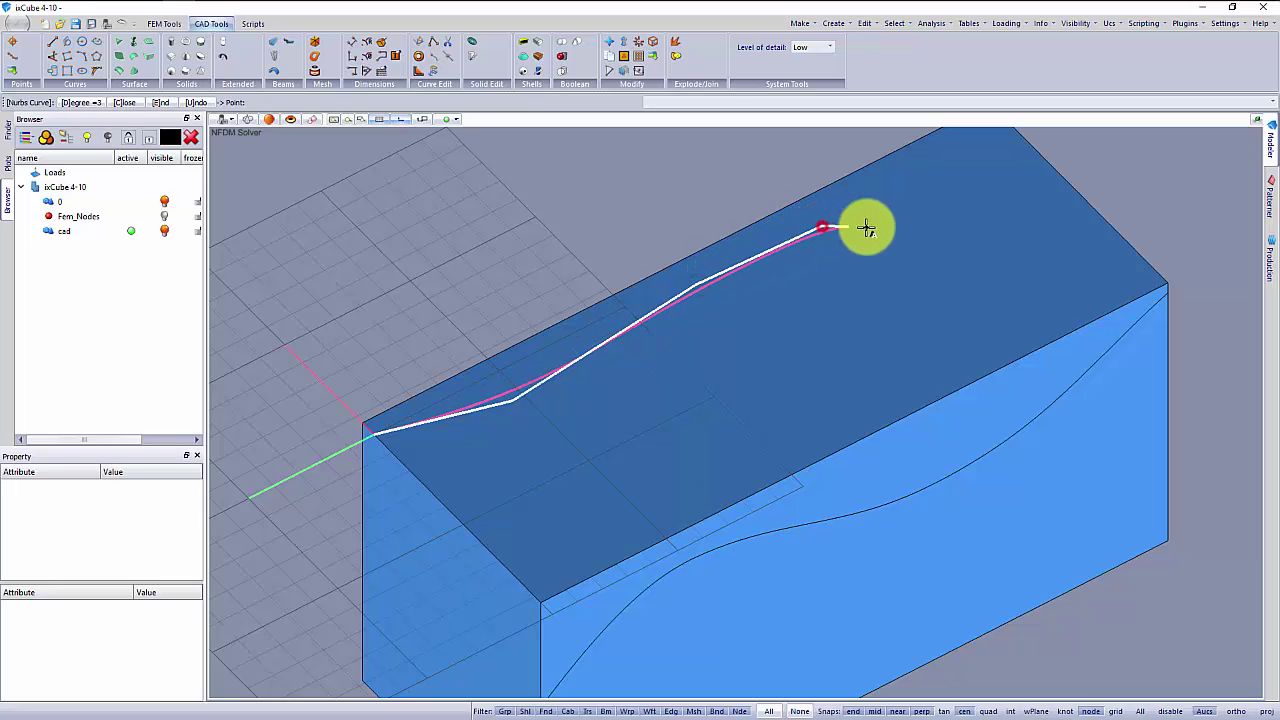
{"action": "scroll", "coordinate": [963, 208], "scroll_direction": "down", "scroll_amount": 3}
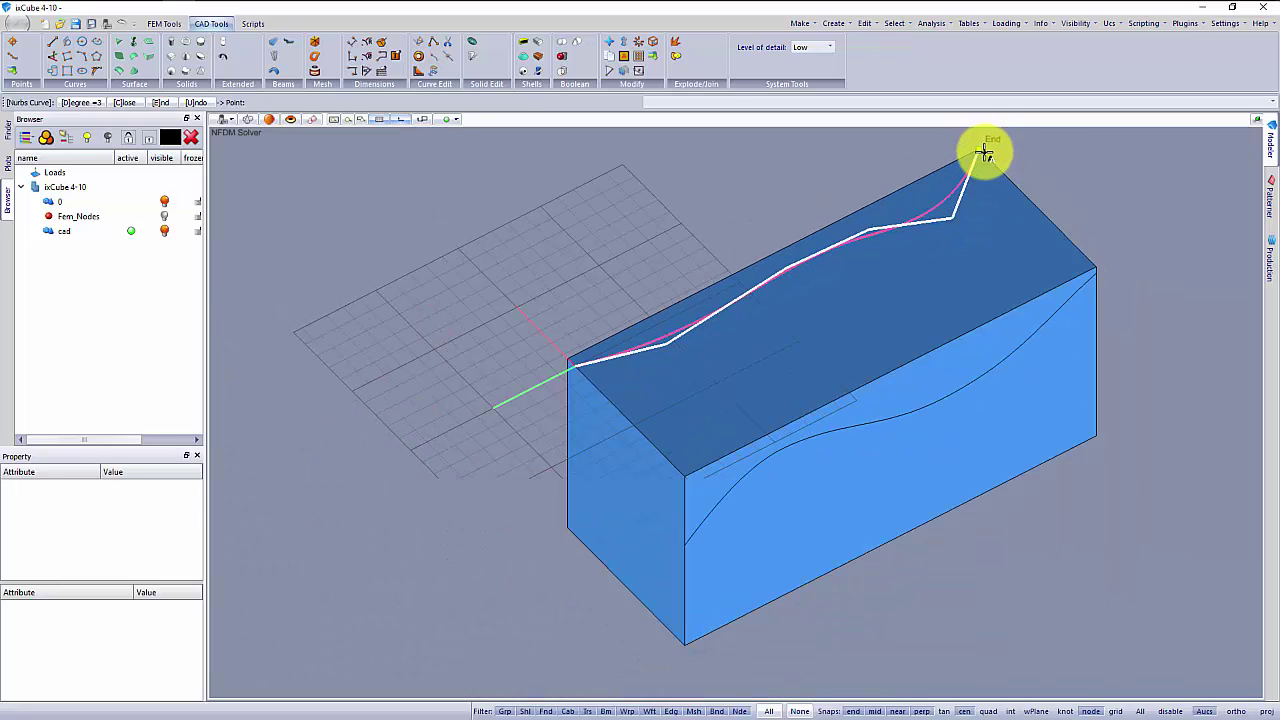
{"action": "left_click", "coordinate": [998, 159]}
{"action": "right_click", "coordinate": [998, 162]}
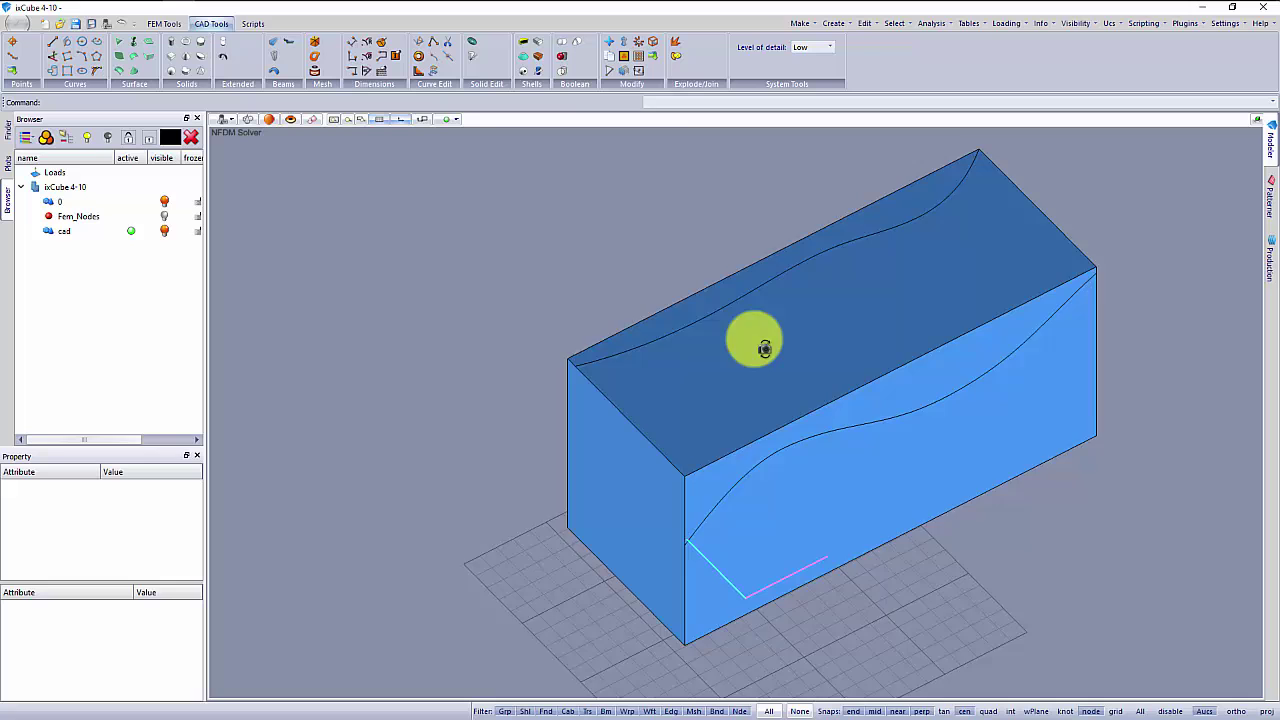
Cut away the strip between the top curve and the rear edge by pushing it down to the box's bottom corner.
{"action": "middle_click_drag", "start_coordinate": [754, 340], "coordinate": [752, 331]}
{"action": "scroll", "coordinate": [655, 323], "scroll_direction": "up", "scroll_amount": 2}
{"action": "left_click", "coordinate": [645, 318]}
{"action": "left_click", "coordinate": [617, 280]}
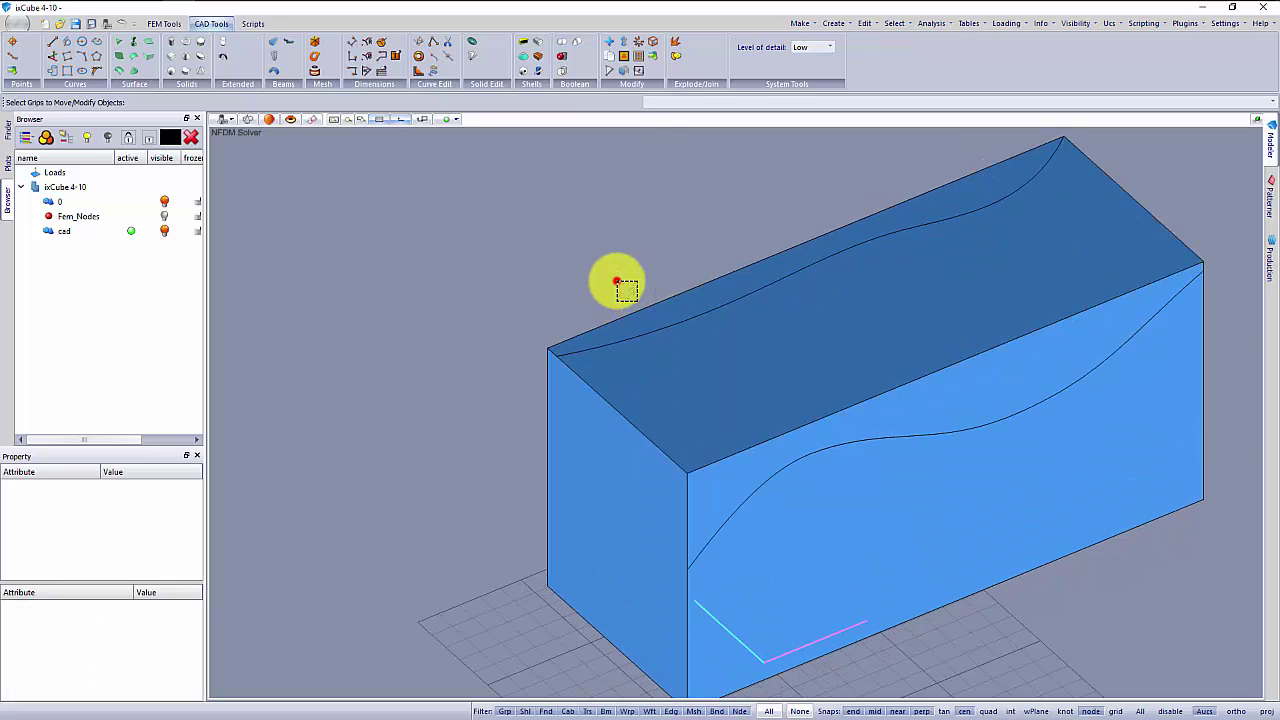
{"action": "scroll", "coordinate": [611, 331], "scroll_direction": "up", "scroll_amount": 2}
{"action": "left_click", "coordinate": [618, 325]}
{"action": "left_click", "coordinate": [627, 314]}
{"action": "scroll", "coordinate": [582, 277], "scroll_direction": "down", "scroll_amount": 3}
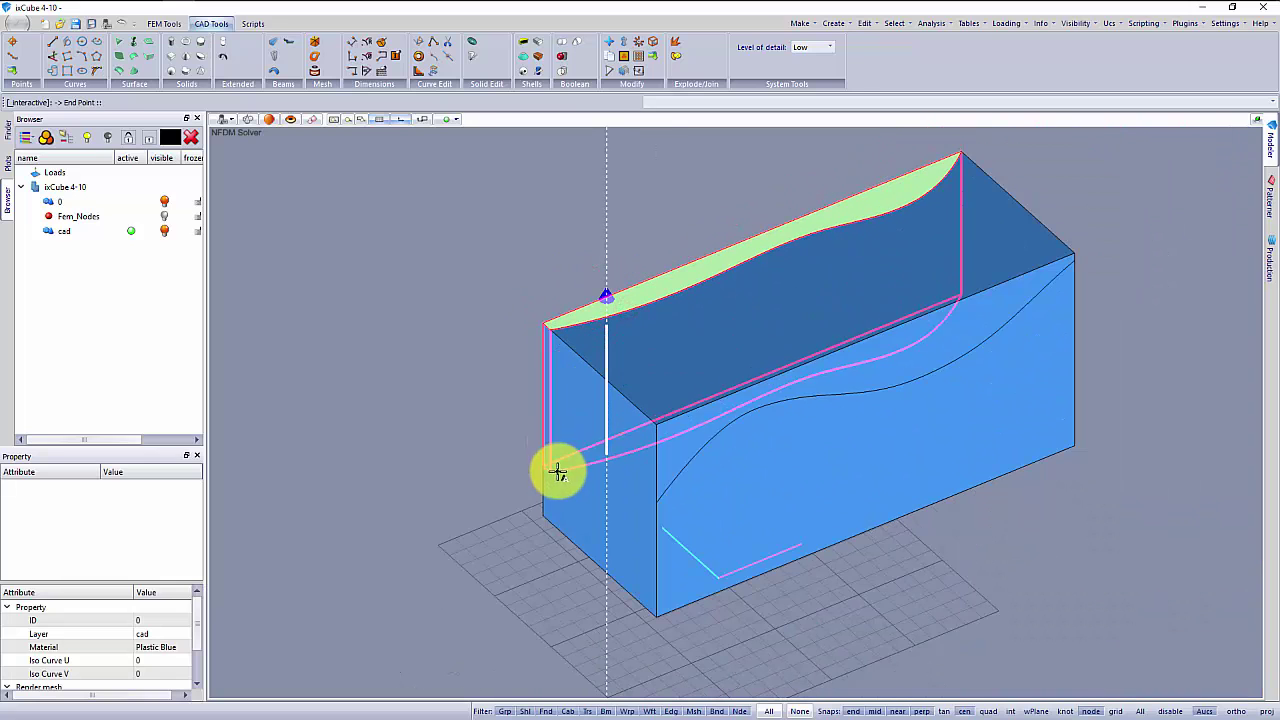
{"action": "left_click", "coordinate": [544, 516]}
{"action": "left_click", "coordinate": [470, 449]}
{"action": "scroll", "coordinate": [512, 449], "scroll_direction": "down", "scroll_amount": 3}
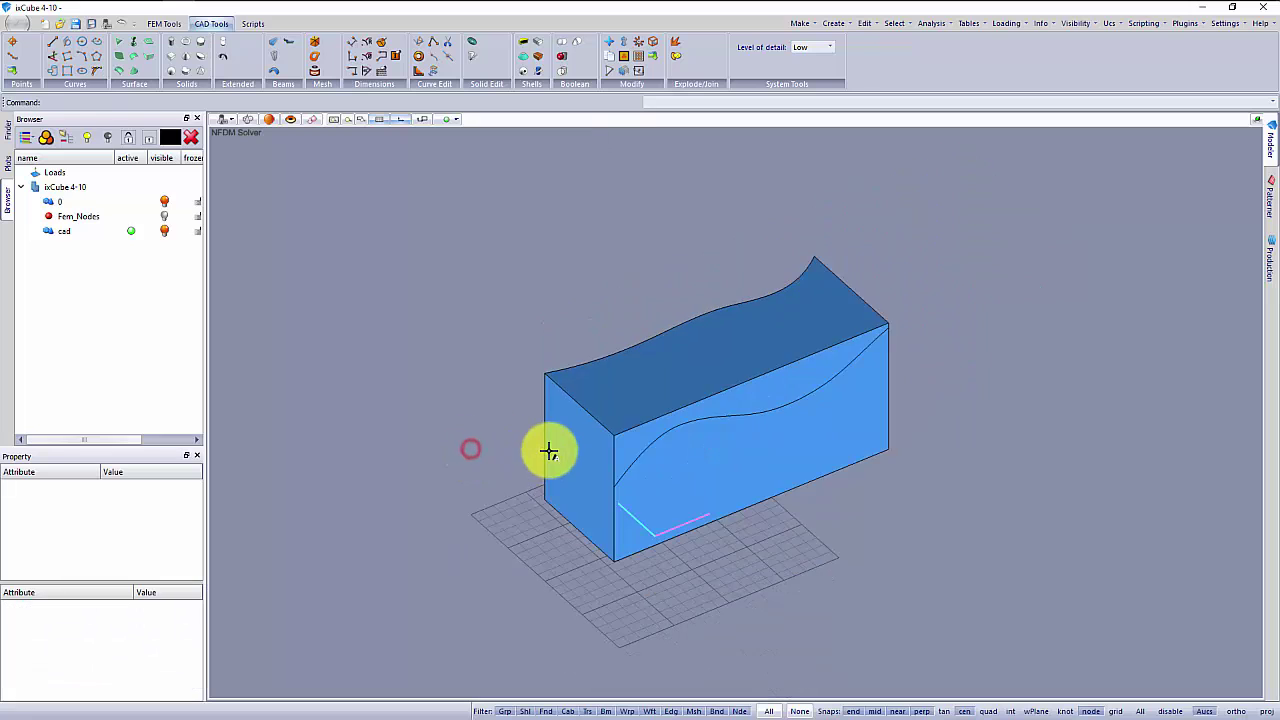
Cut away the region above the front face's curve by pushing it through the full depth of the box.
{"action": "mouse_move", "coordinate": [549, 450]}
{"action": "middle_mouse_down"}
{"action": "mouse_move", "coordinate": [786, 437]}
{"action": "mouse_move", "coordinate": [859, 409]}
{"action": "mouse_move", "coordinate": [651, 463]}
{"action": "mouse_move", "coordinate": [569, 446]}
{"action": "middle_mouse_up"}
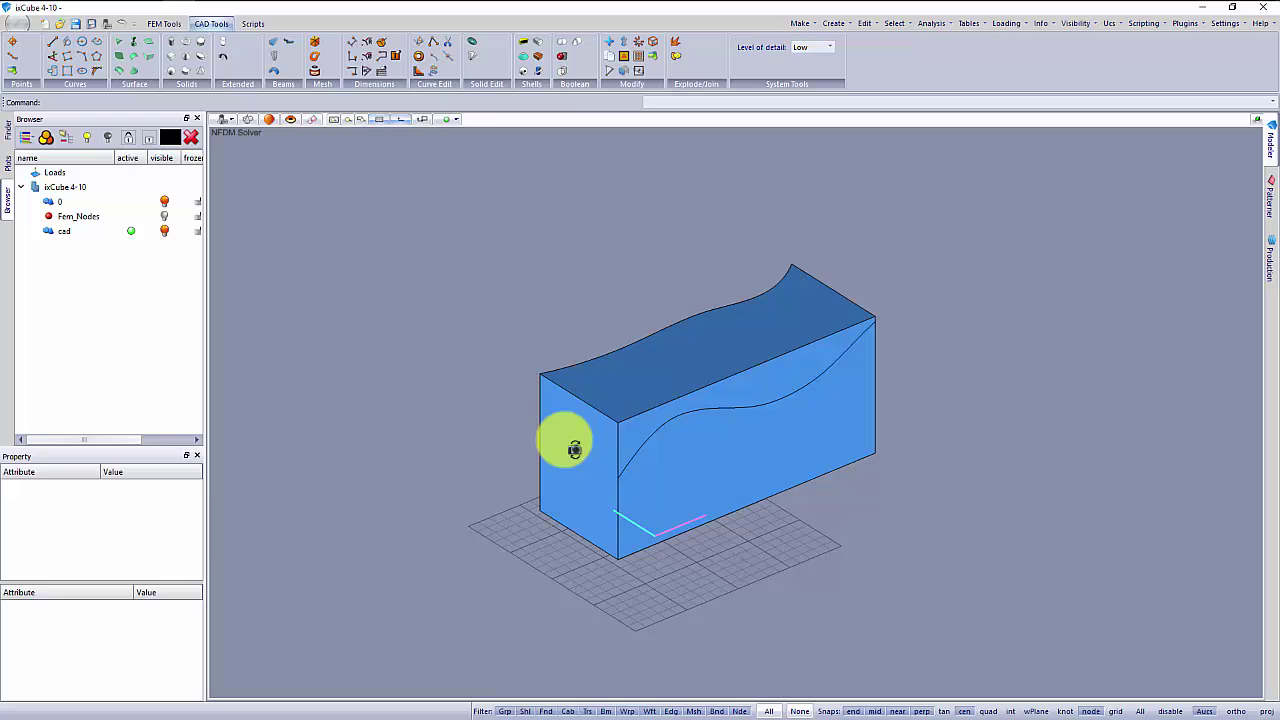
{"action": "scroll", "coordinate": [630, 438], "scroll_direction": "up", "scroll_amount": 2}
{"action": "left_click", "coordinate": [630, 438]}
{"action": "middle_click_drag", "start_coordinate": [630, 424], "coordinate": [903, 479]}
{"action": "key", "text": "Escape"}
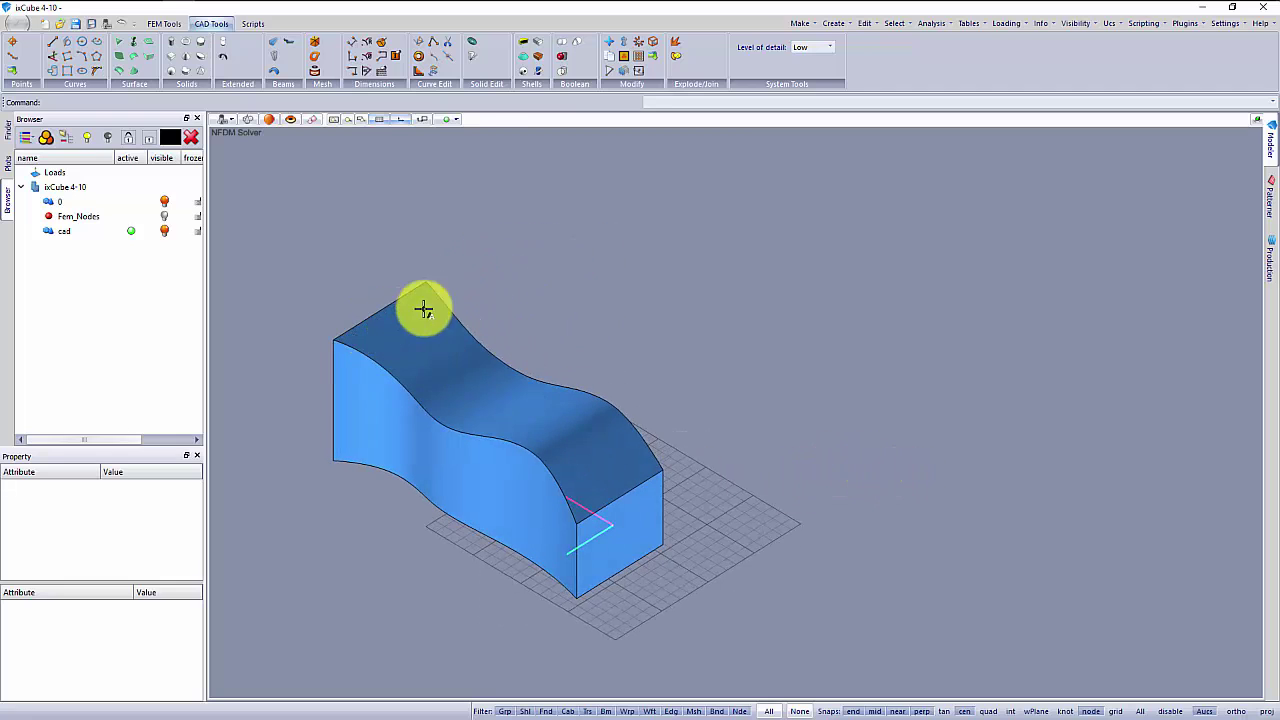
Draw a shallow arc on the bottom face between the two corners of its straight long edge, bowing inward.
{"action": "middle_click_drag", "start_coordinate": [569, 471], "coordinate": [404, 484]}
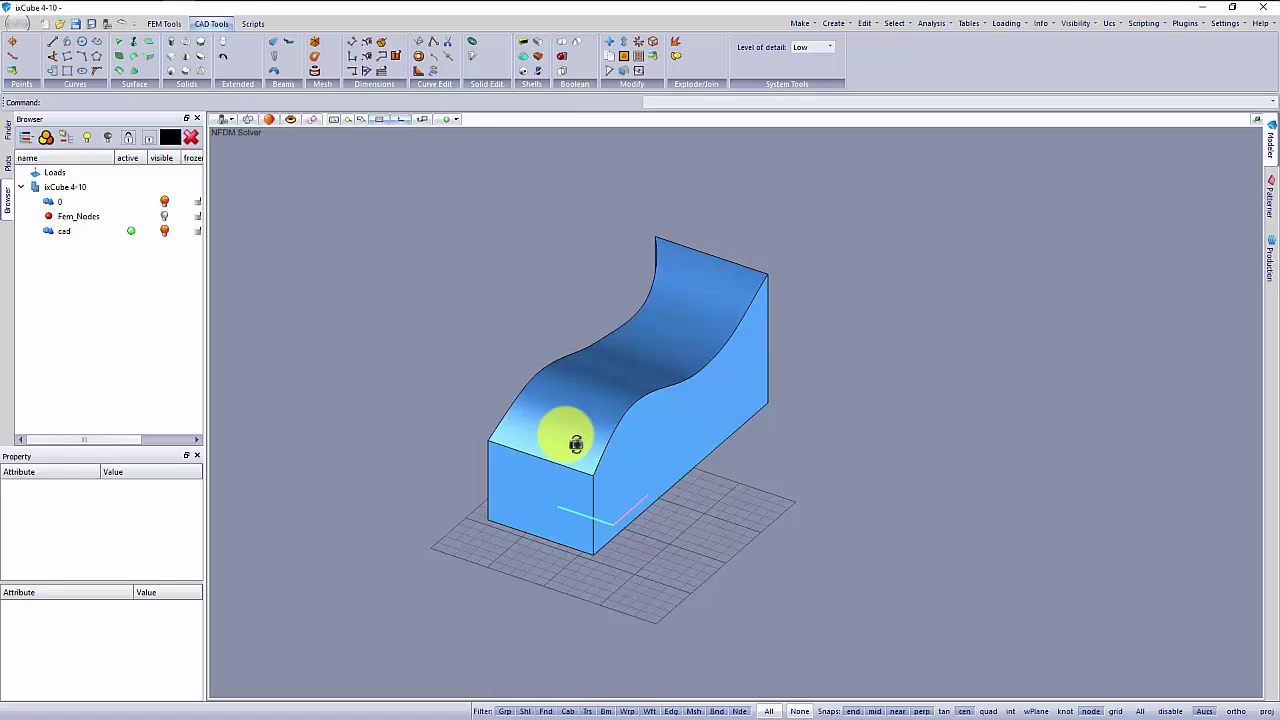
{"action": "middle_click_drag", "start_coordinate": [576, 444], "coordinate": [555, 421]}
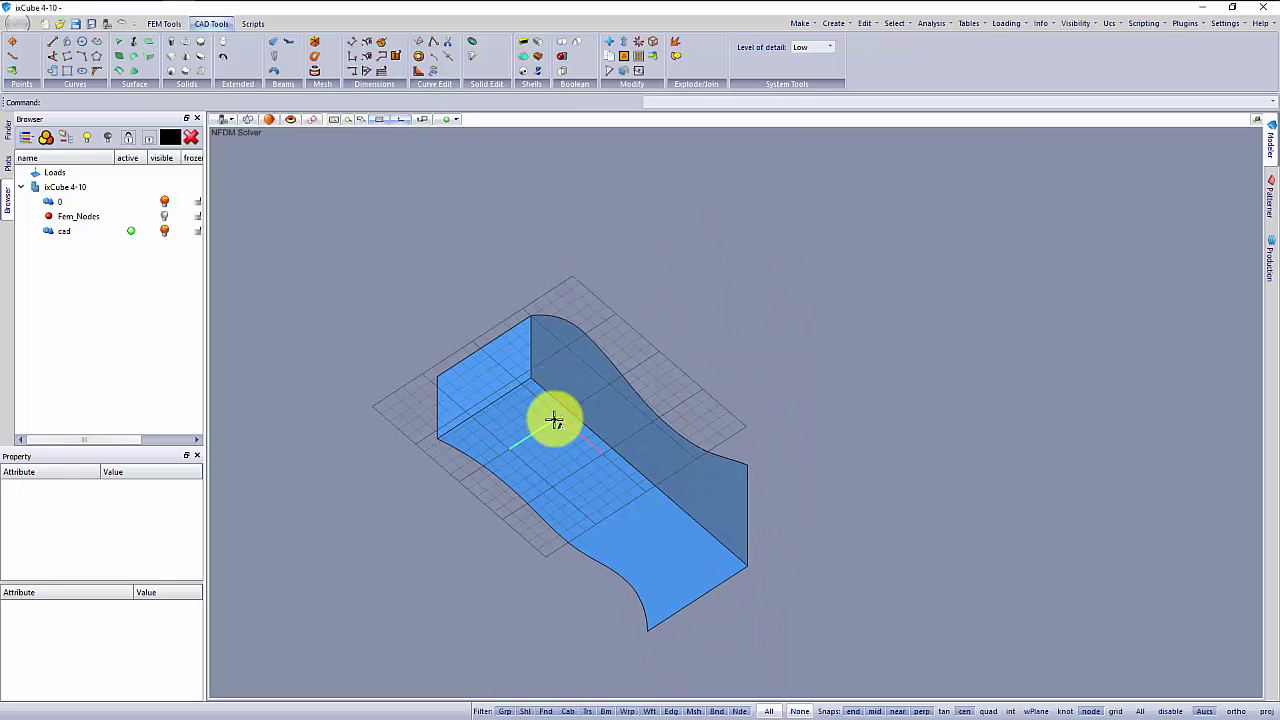
{"action": "scroll", "coordinate": [555, 421], "scroll_direction": "up", "scroll_amount": 2}
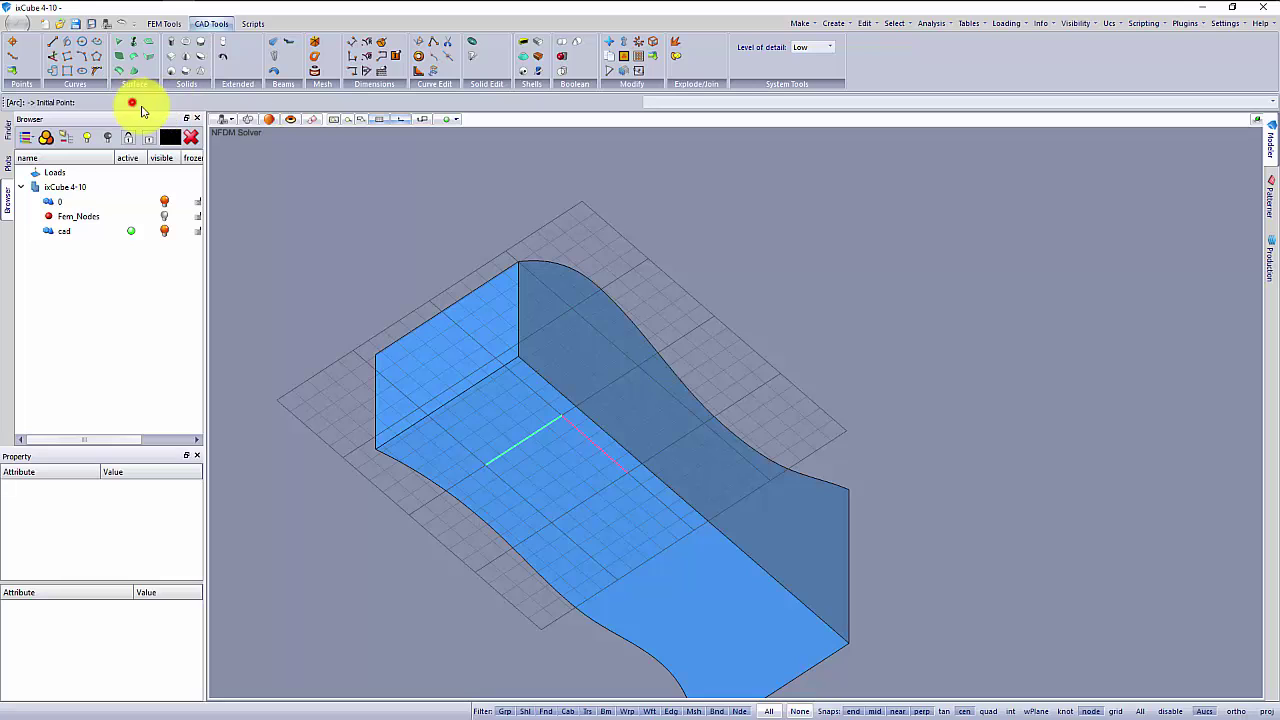
{"action": "scroll", "coordinate": [527, 400], "scroll_direction": "up", "scroll_amount": 1}
{"action": "left_click", "coordinate": [518, 355]}
{"action": "scroll", "coordinate": [518, 355], "scroll_direction": "down", "scroll_amount": 3}
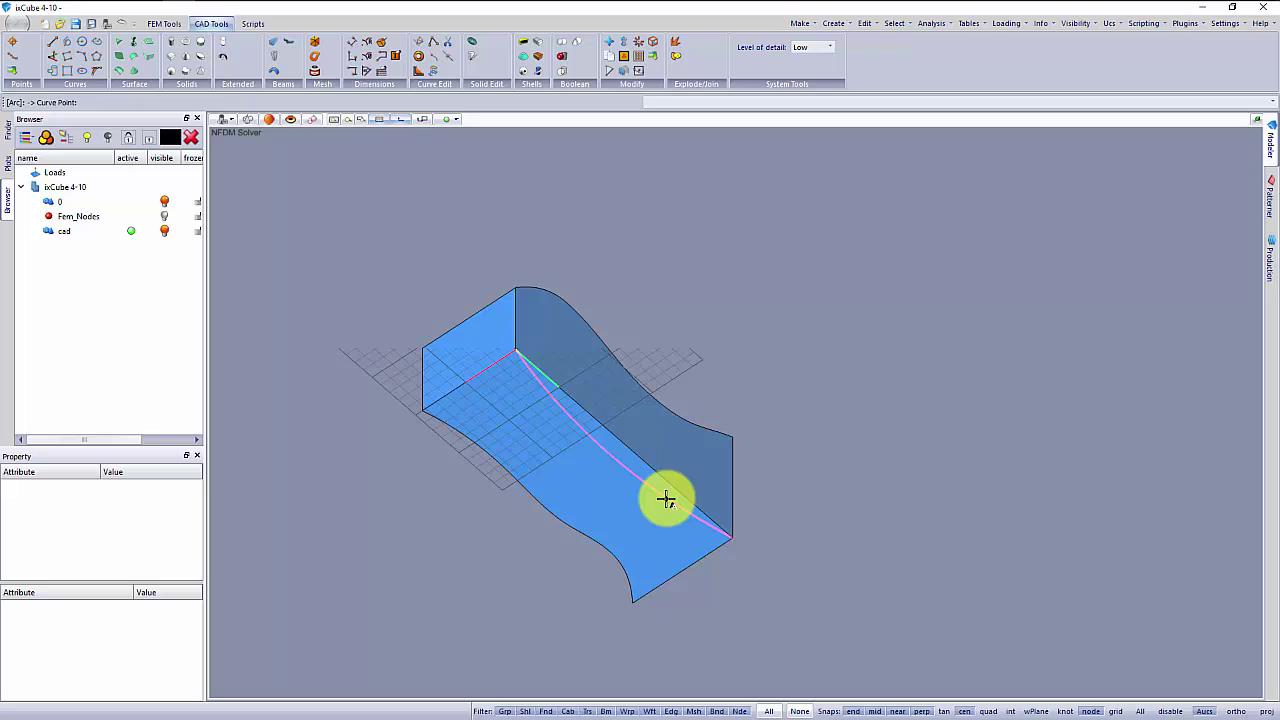
{"action": "scroll", "coordinate": [640, 443], "scroll_direction": "up", "scroll_amount": 2}
{"action": "left_click", "coordinate": [591, 449]}
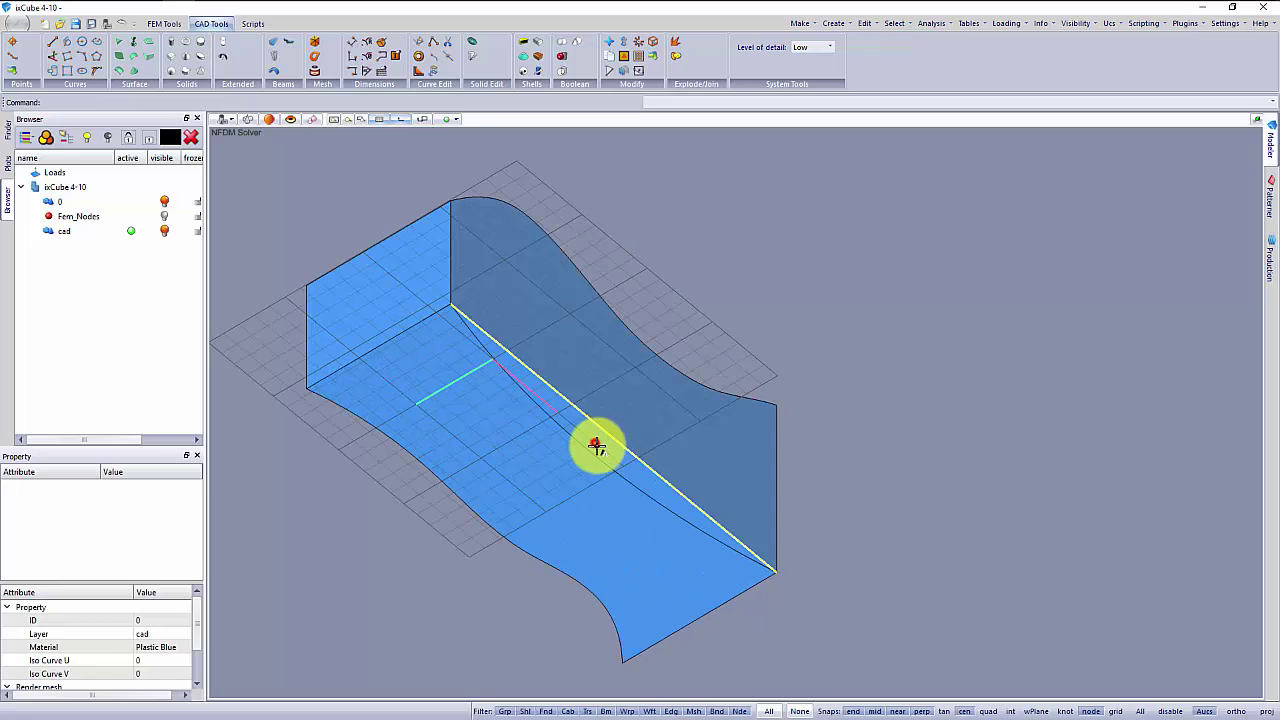
Cut away the sliver between the arc and the straight bottom edge by pushing it through the solid's full height.
{"action": "scroll", "coordinate": [597, 447], "scroll_direction": "up", "scroll_amount": 3}
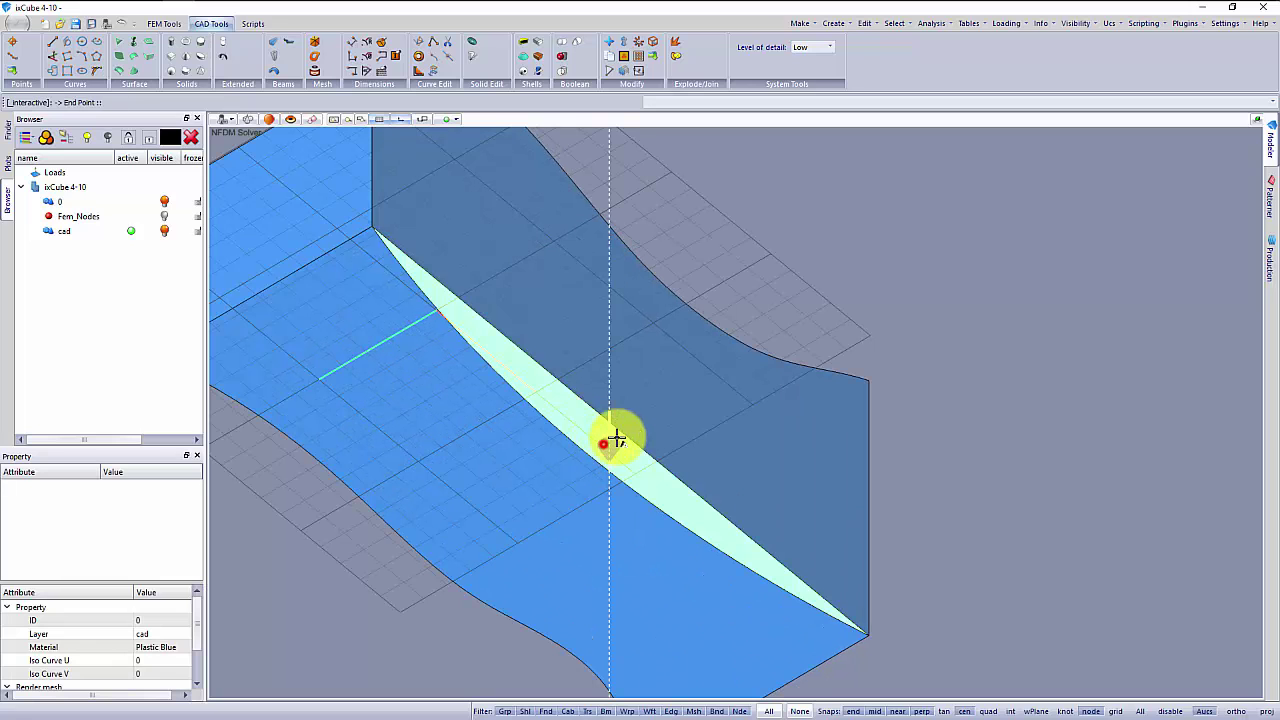
{"action": "left_click", "coordinate": [923, 131]}
{"action": "left_click", "coordinate": [1021, 281]}
{"action": "scroll", "coordinate": [657, 378], "scroll_direction": "down", "scroll_amount": 2}
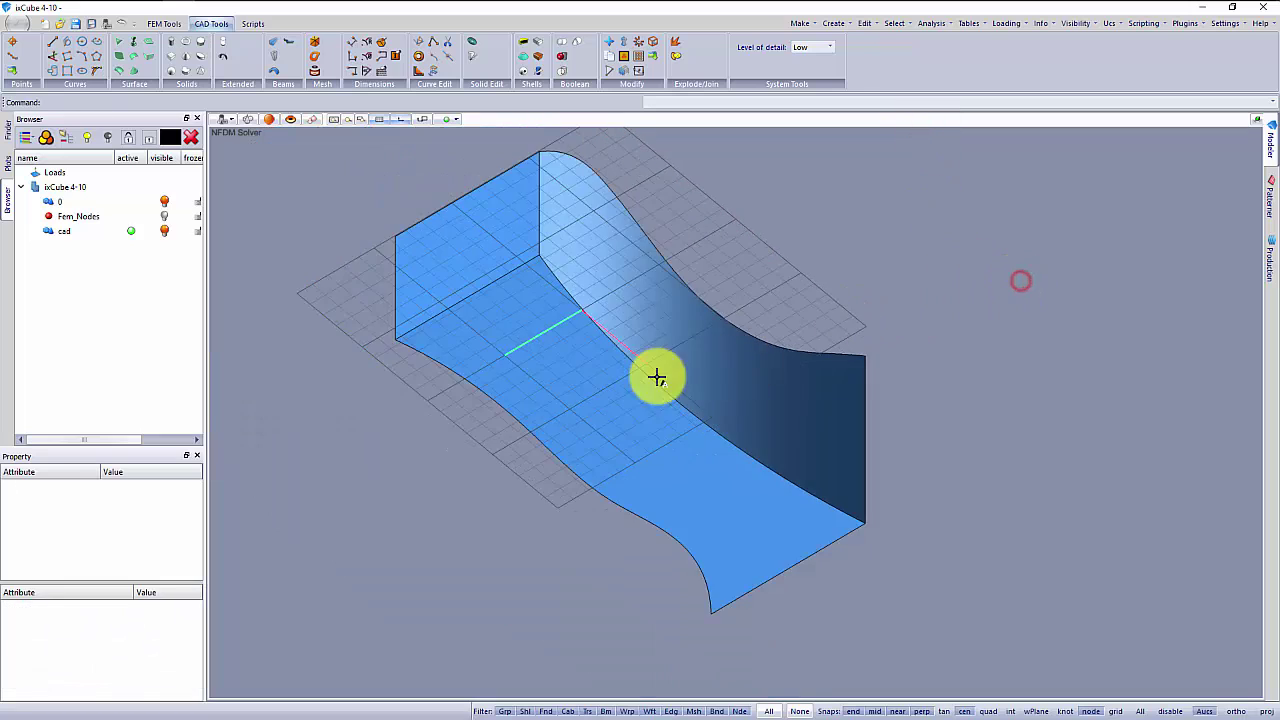
Examine the sculpted solid from several sides, including the newly curved long side.
{"action": "middle_click_drag", "start_coordinate": [657, 378], "coordinate": [649, 511]}
{"action": "middle_click_drag", "start_coordinate": [645, 415], "coordinate": [621, 502]}
{"action": "middle_click_drag", "start_coordinate": [588, 384], "coordinate": [584, 486]}
{"action": "middle_click_drag", "start_coordinate": [584, 486], "coordinate": [831, 480]}
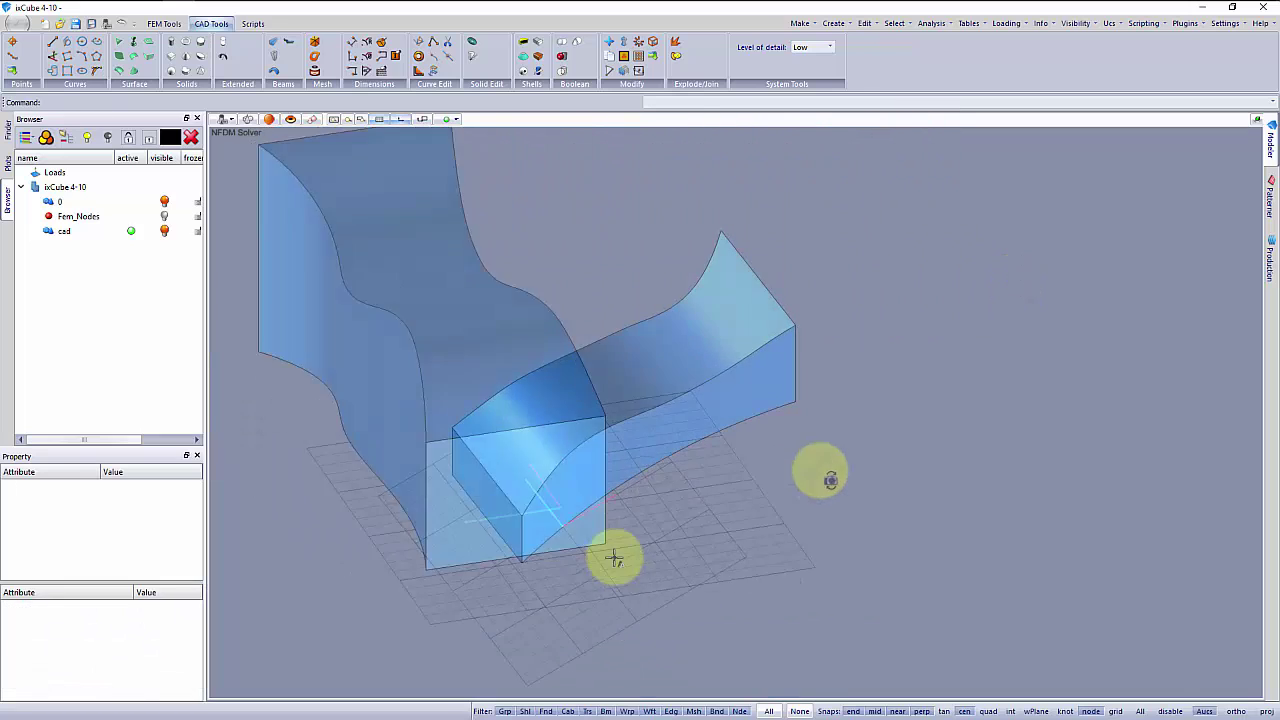
{"action": "middle_click_drag", "start_coordinate": [615, 558], "coordinate": [511, 460]}
{"action": "middle_click_drag", "start_coordinate": [667, 379], "coordinate": [586, 391]}
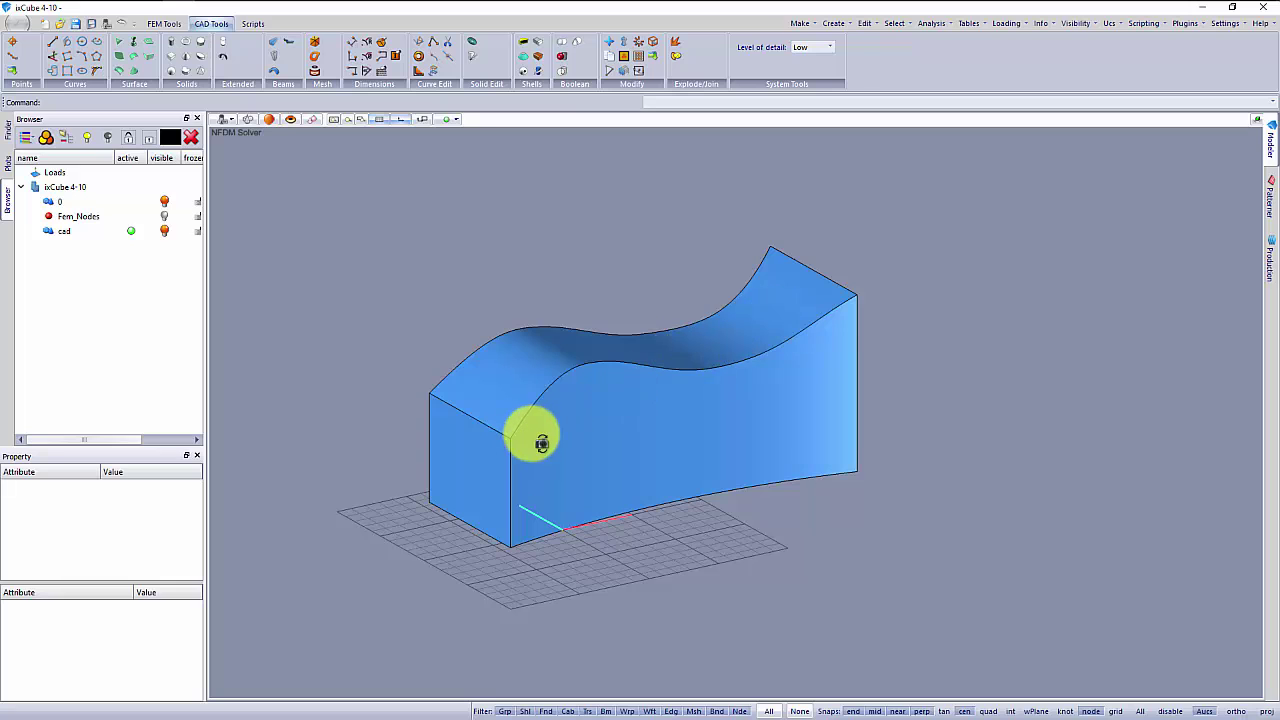
{"action": "mouse_move", "coordinate": [541, 443]}
{"action": "middle_mouse_down"}
{"action": "mouse_move", "coordinate": [566, 434]}
{"action": "mouse_move", "coordinate": [537, 446]}
{"action": "middle_mouse_up"}
{"action": "scroll", "coordinate": [434, 431], "scroll_direction": "up", "scroll_amount": 5}
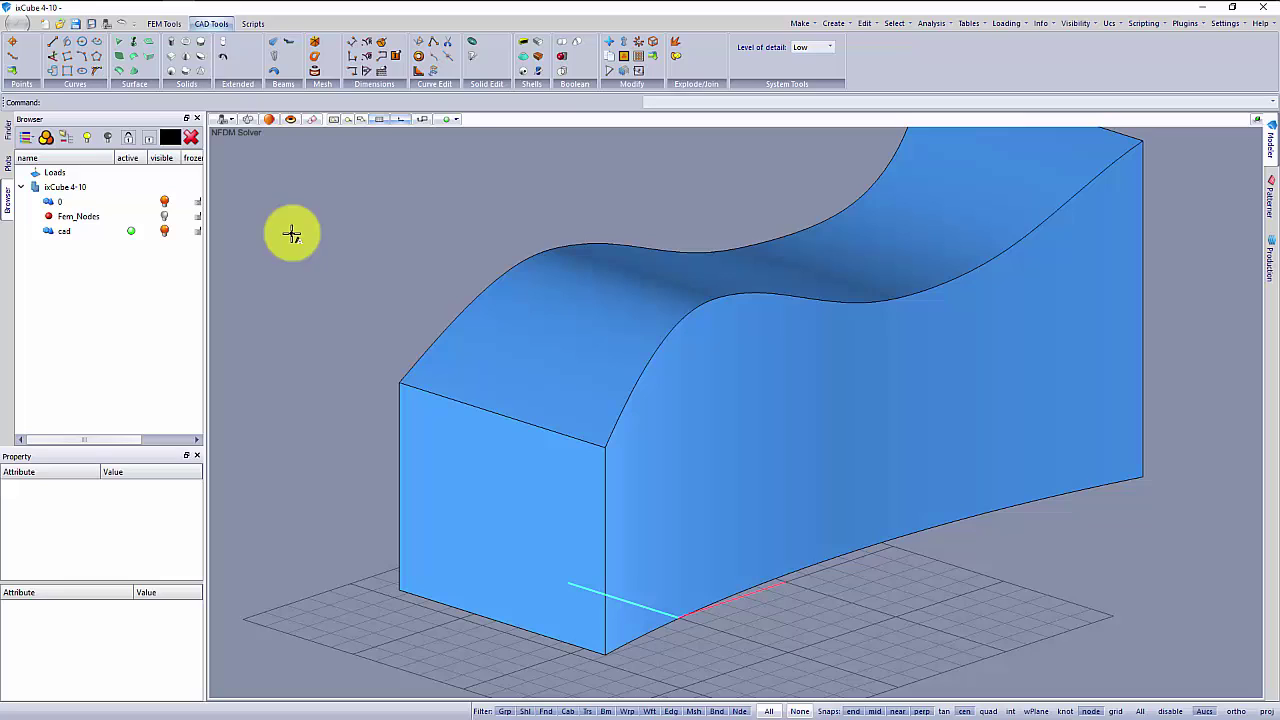
Draw a Start End On arc between the upper corners of the lower end face, bulging upward above the edge.
{"action": "left_click", "coordinate": [87, 60]}
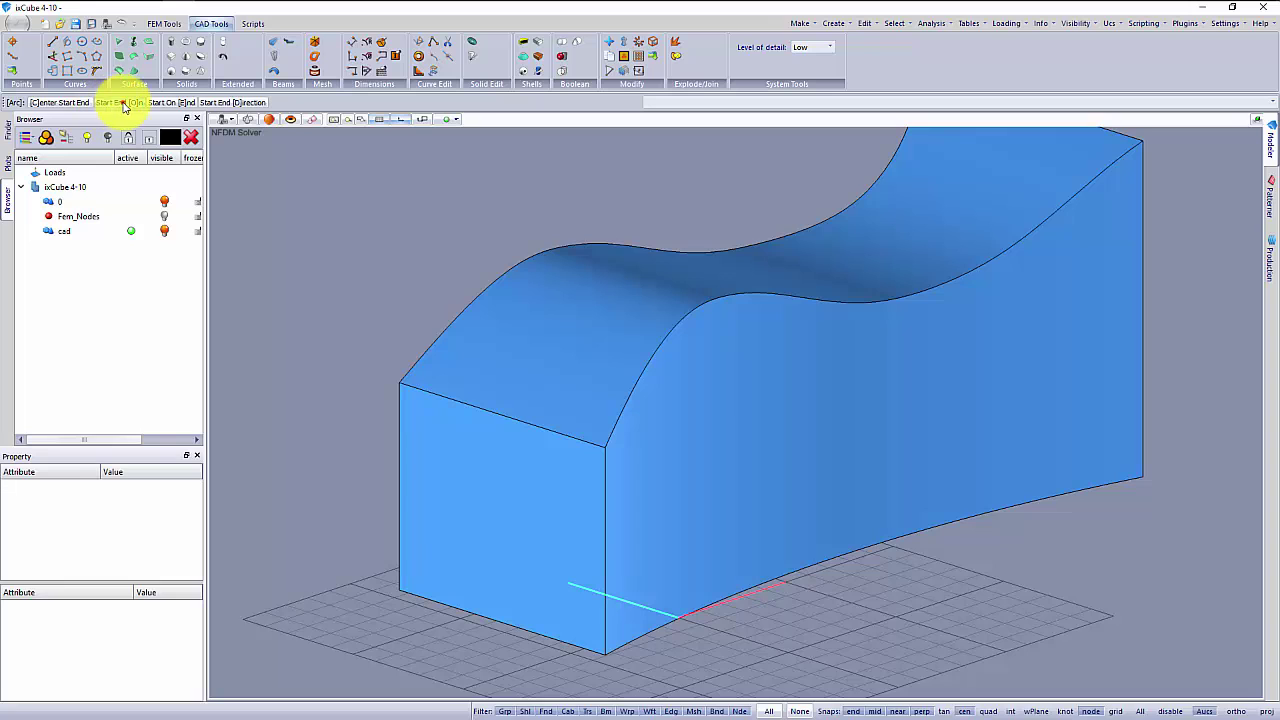
{"action": "left_click", "coordinate": [124, 103]}
{"action": "scroll", "coordinate": [486, 477], "scroll_direction": "up", "scroll_amount": 2}
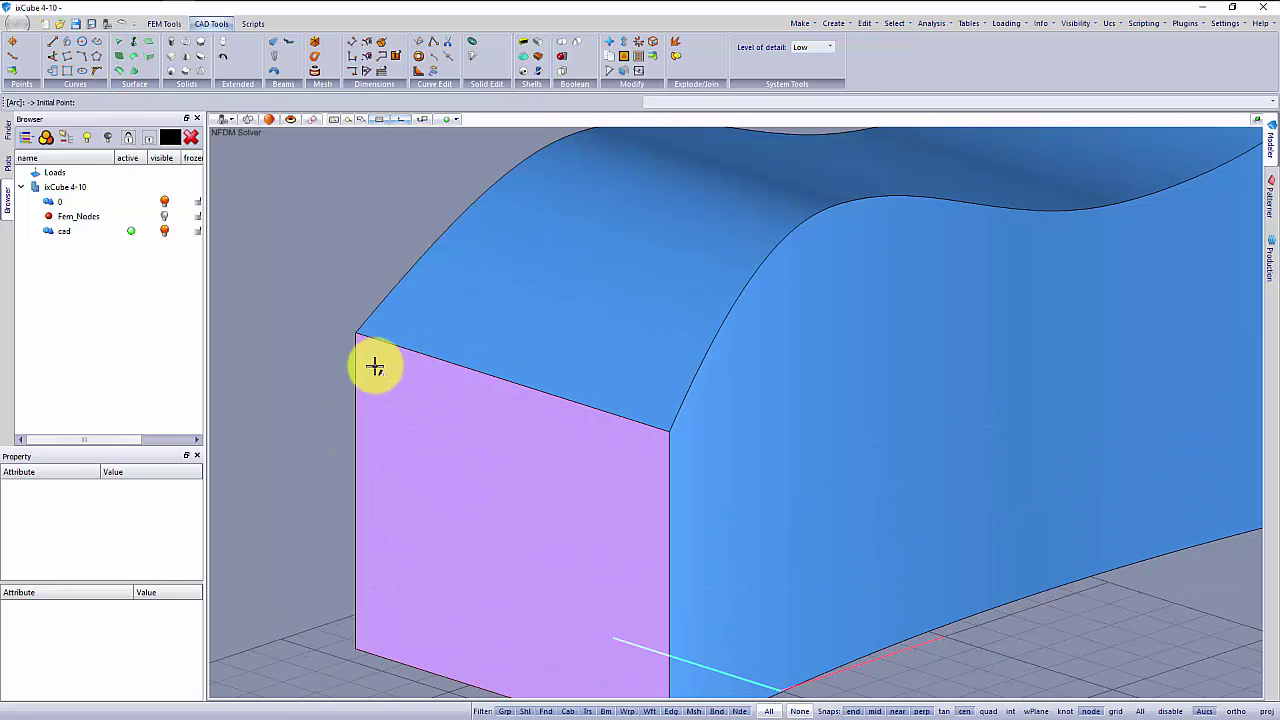
{"action": "left_click", "coordinate": [358, 335]}
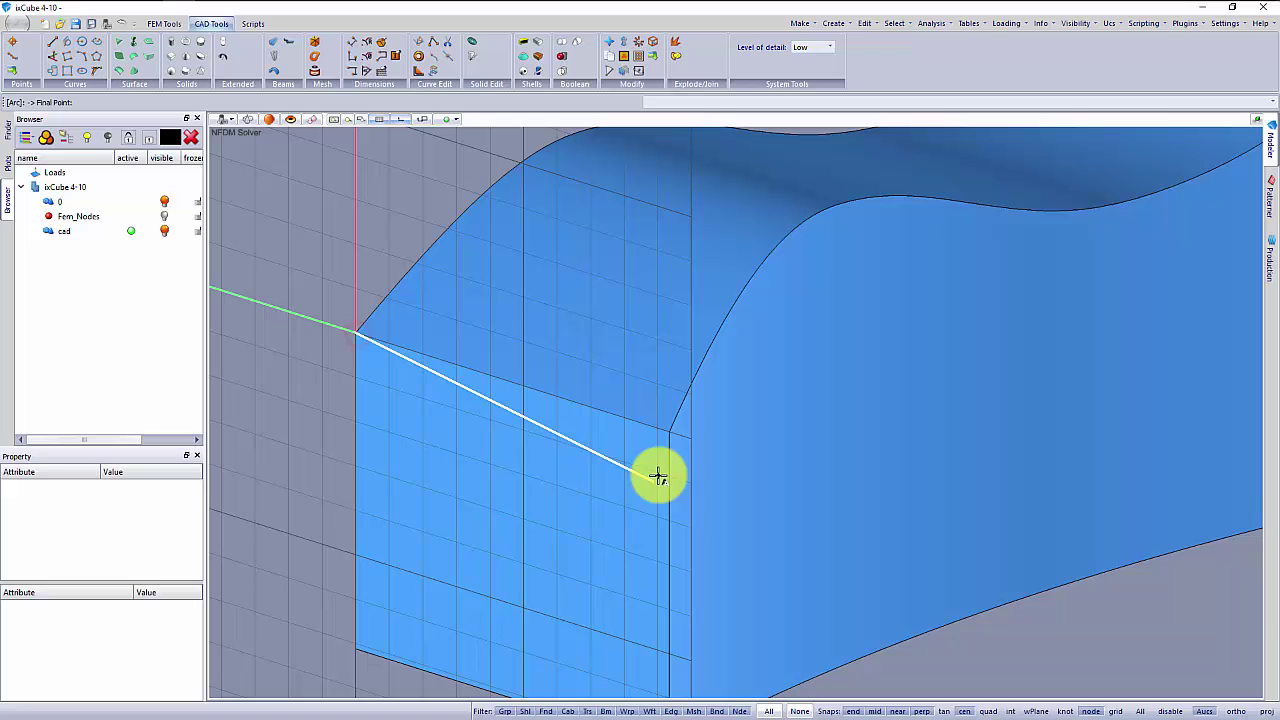
{"action": "left_click", "coordinate": [668, 432]}
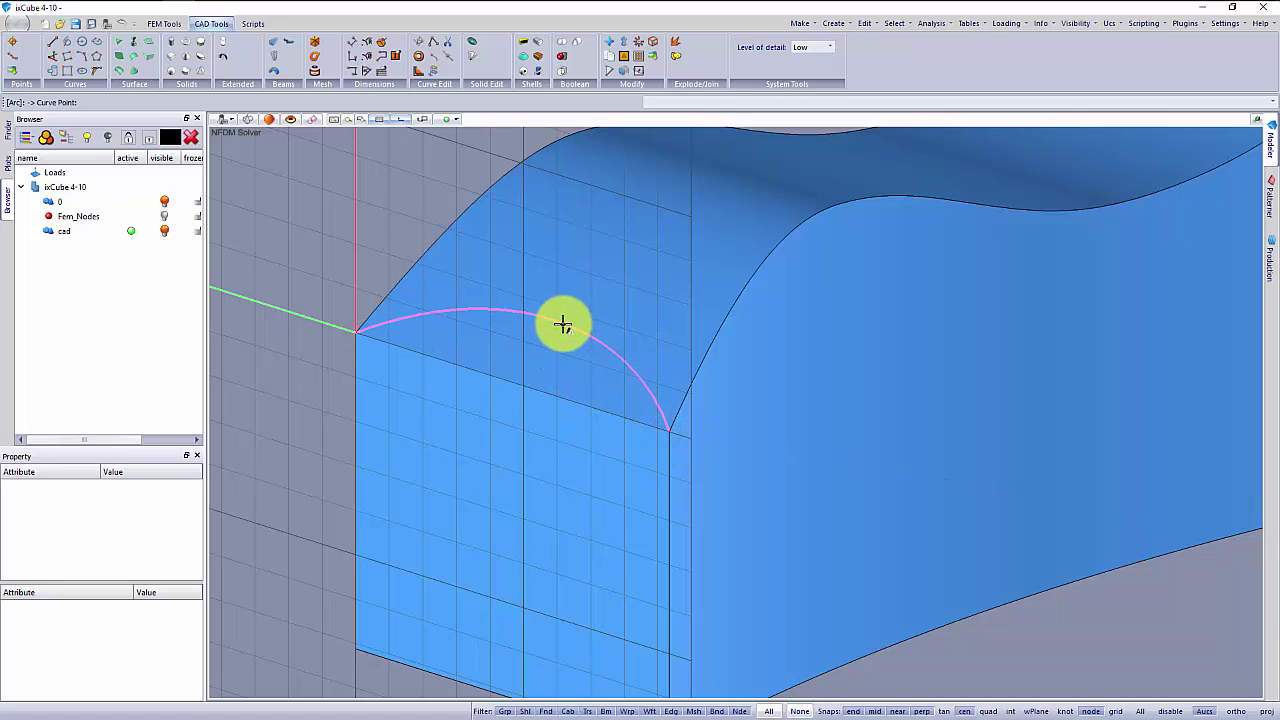
{"action": "scroll", "coordinate": [458, 402], "scroll_direction": "down", "scroll_amount": 3}
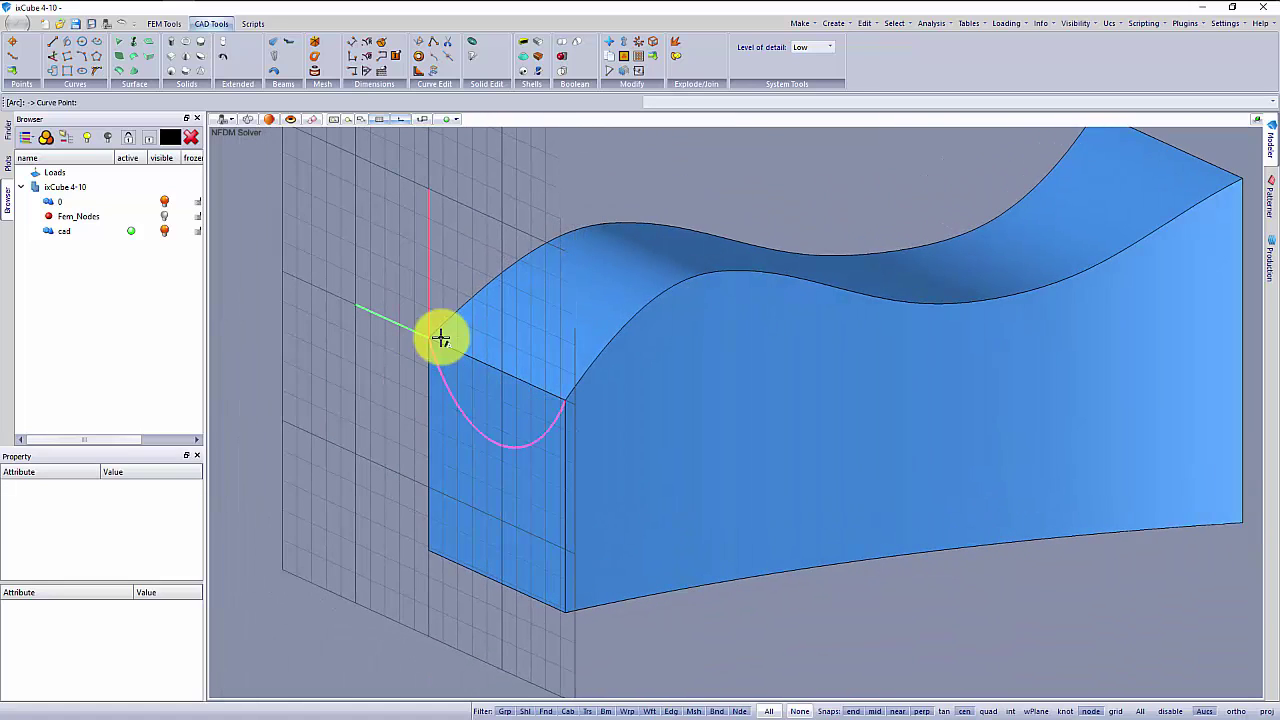
{"action": "scroll", "coordinate": [443, 312], "scroll_direction": "up", "scroll_amount": 2}
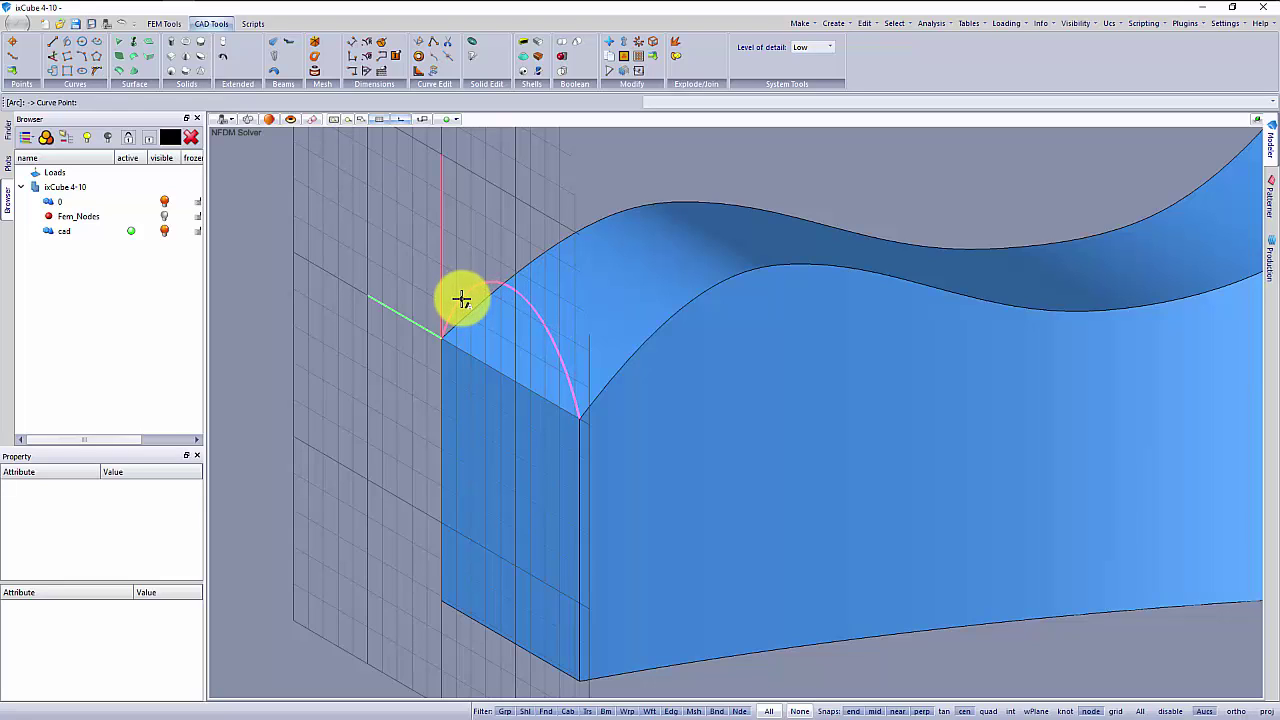
{"action": "left_click", "coordinate": [461, 299]}
{"action": "scroll", "coordinate": [443, 374], "scroll_direction": "down", "scroll_amount": 1}
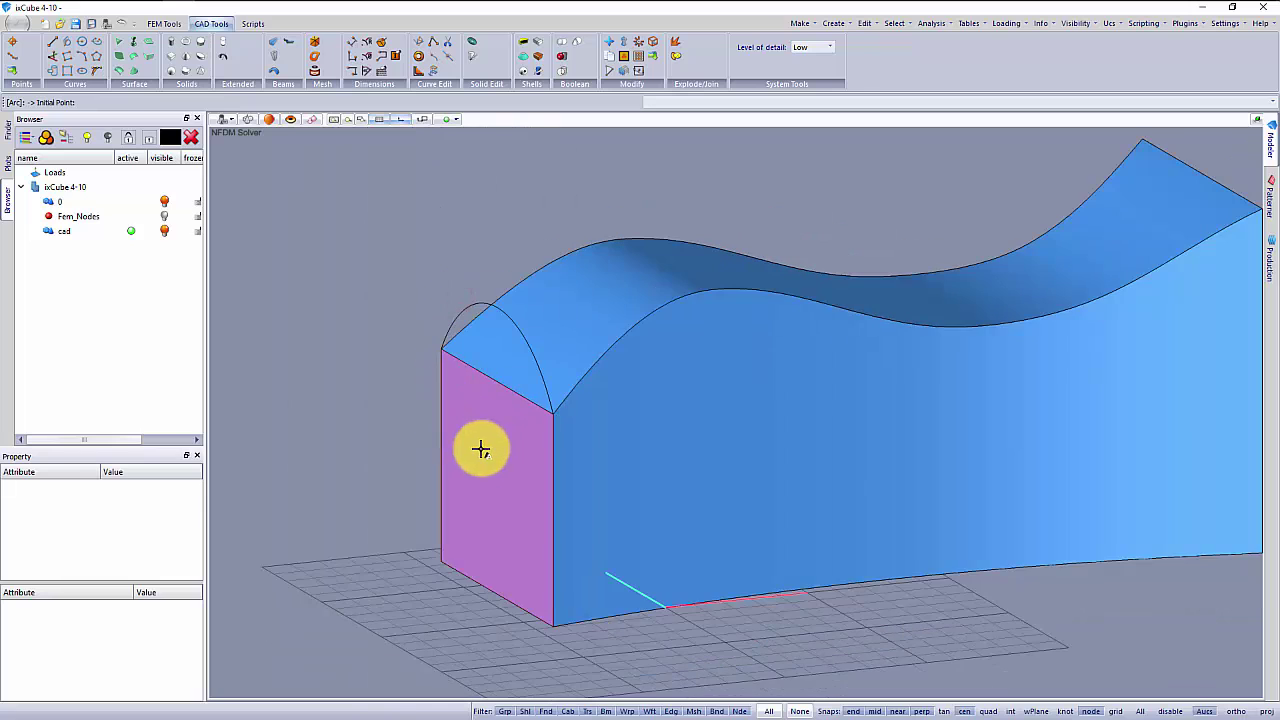
Create a Sweep on Rails surface using the solid's two wavy upper edges as rails and the end arc as profile.
{"action": "mouse_move", "coordinate": [586, 529]}
{"action": "middle_mouse_down"}
{"action": "mouse_move", "coordinate": [503, 491]}
{"action": "mouse_move", "coordinate": [643, 531]}
{"action": "mouse_move", "coordinate": [808, 514]}
{"action": "middle_mouse_up"}
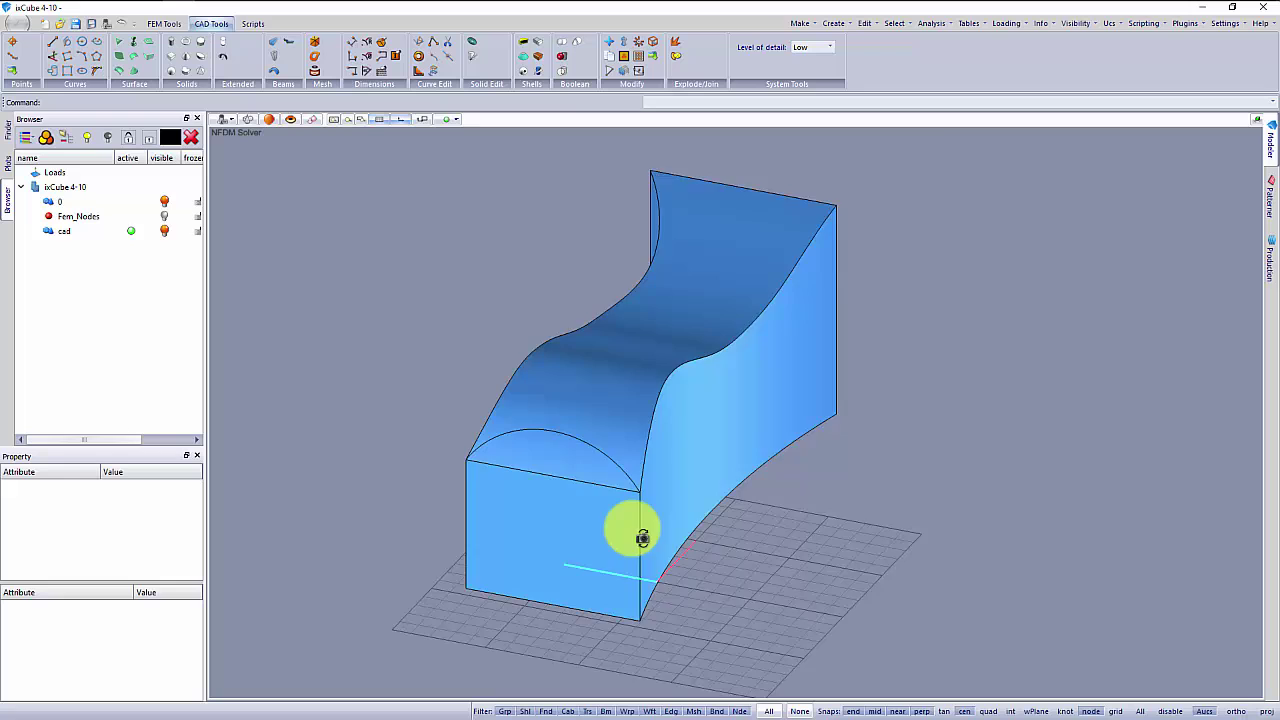
{"action": "middle_click_drag", "start_coordinate": [642, 538], "coordinate": [546, 480]}
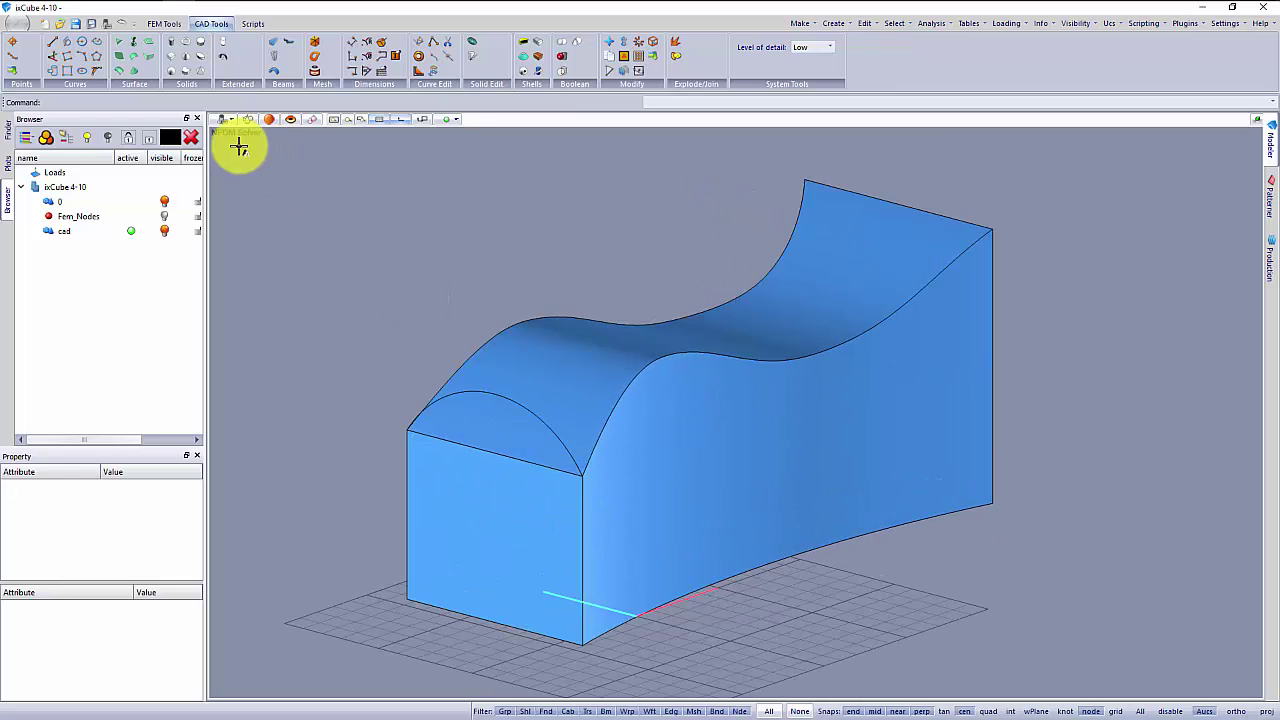
{"action": "left_click", "coordinate": [137, 60]}
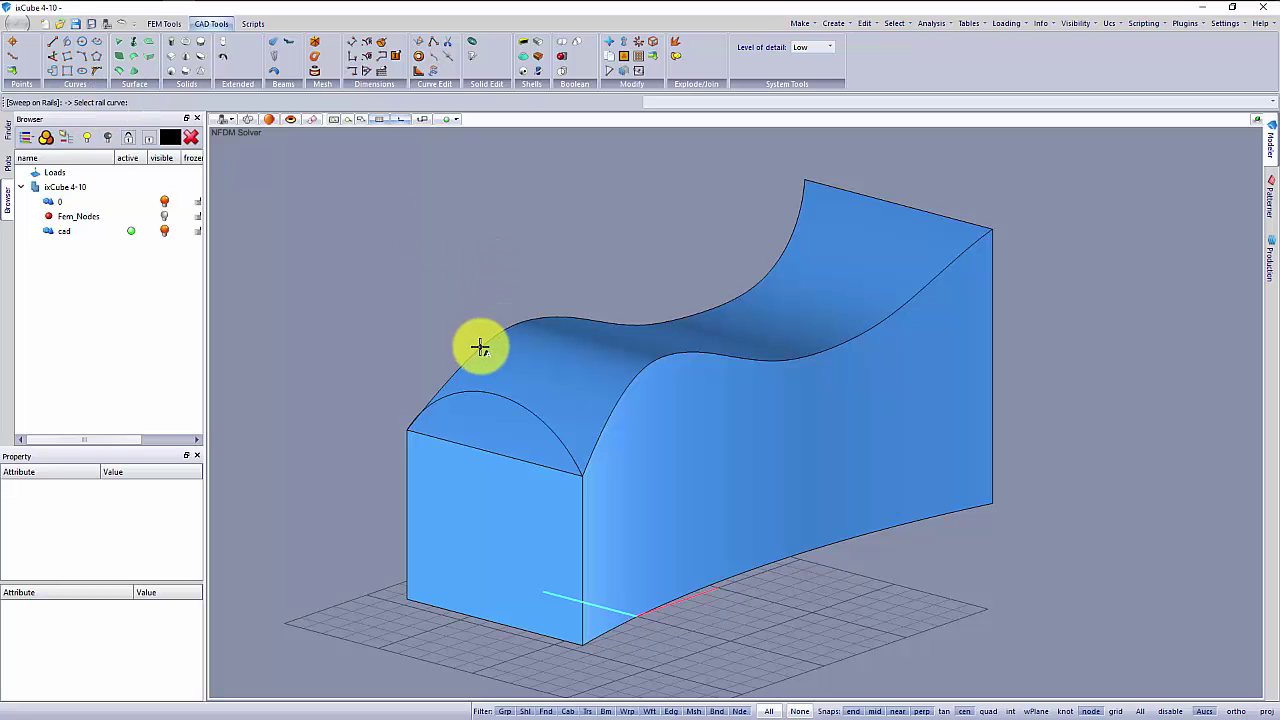
{"action": "left_click", "coordinate": [481, 347]}
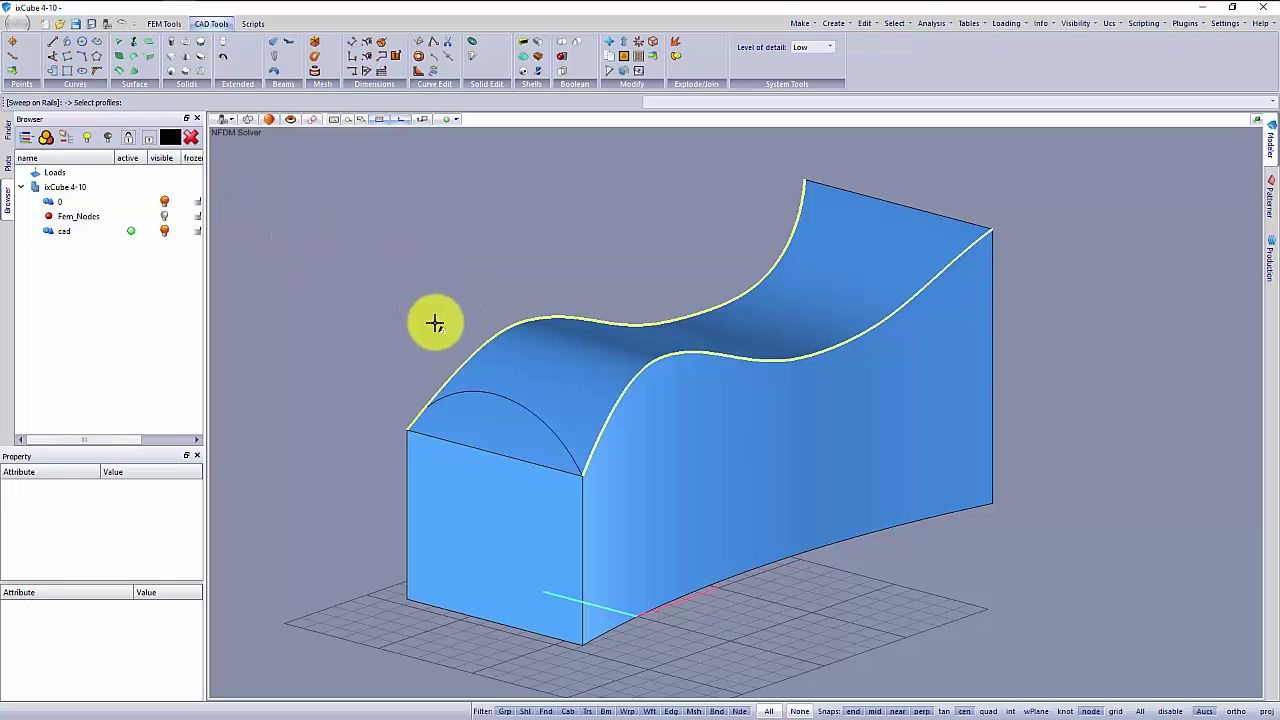
{"action": "left_click", "coordinate": [486, 393]}
{"action": "right_click", "coordinate": [433, 331]}
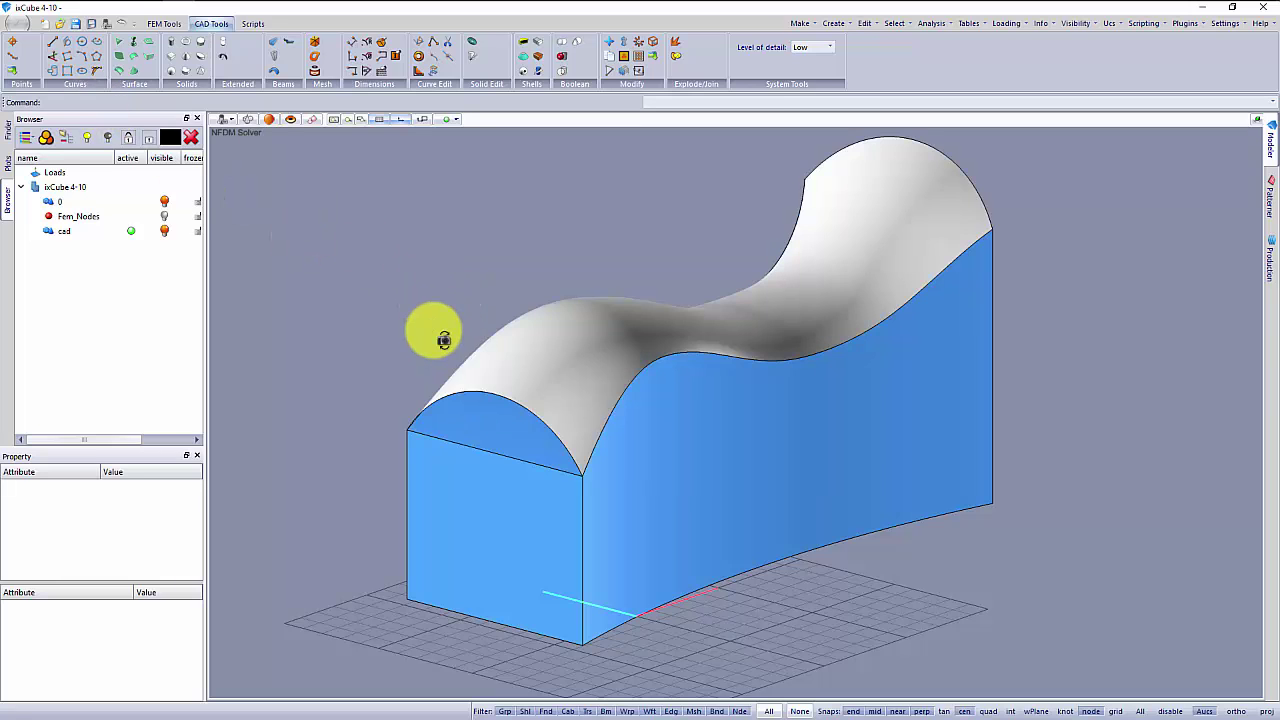
Try Tesselate Curve by distance on the wavy upper edge of the long side, with a 4 m spacing.
{"action": "right_click_drag", "start_coordinate": [688, 471], "coordinate": [567, 470]}
{"action": "mouse_move", "coordinate": [576, 478]}
{"action": "middle_mouse_down"}
{"action": "mouse_move", "coordinate": [466, 463]}
{"action": "mouse_move", "coordinate": [457, 497]}
{"action": "mouse_move", "coordinate": [917, 464]}
{"action": "mouse_move", "coordinate": [743, 429]}
{"action": "mouse_move", "coordinate": [606, 480]}
{"action": "mouse_move", "coordinate": [640, 490]}
{"action": "mouse_move", "coordinate": [569, 503]}
{"action": "mouse_move", "coordinate": [560, 486]}
{"action": "mouse_move", "coordinate": [617, 503]}
{"action": "mouse_move", "coordinate": [586, 503]}
{"action": "mouse_move", "coordinate": [591, 517]}
{"action": "mouse_move", "coordinate": [623, 409]}
{"action": "middle_mouse_up"}
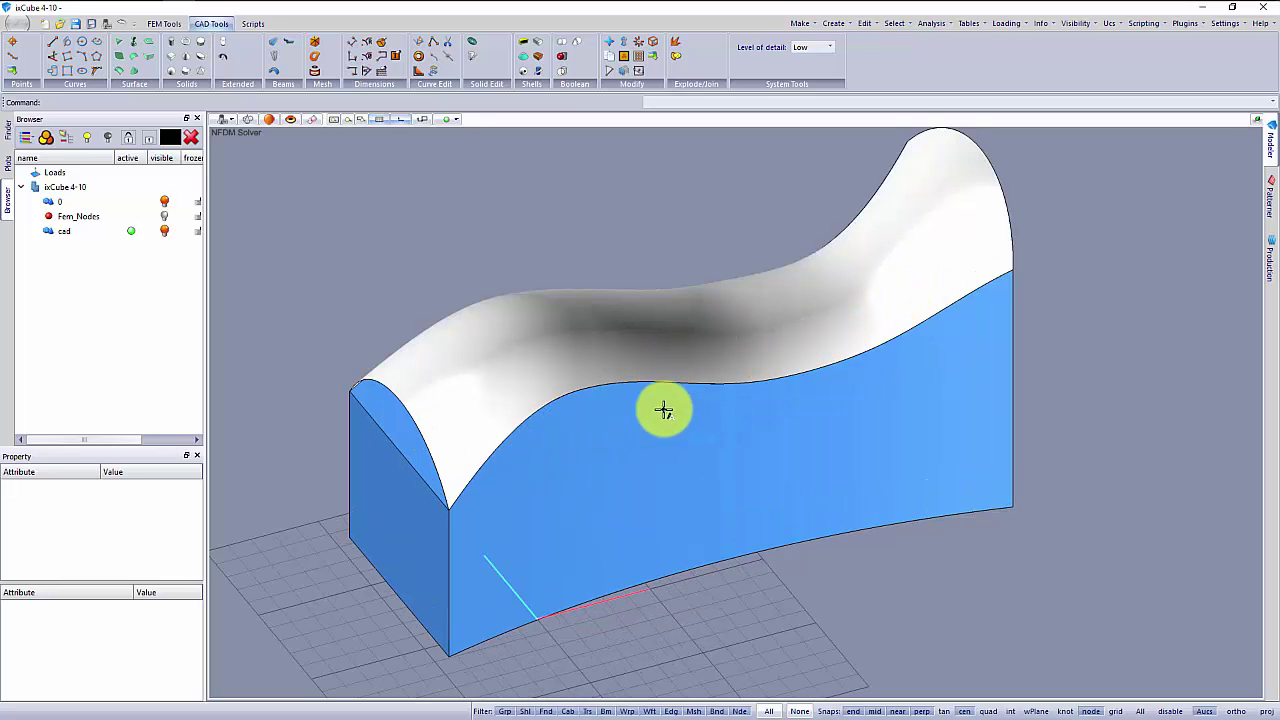
{"action": "middle_click_drag", "start_coordinate": [663, 409], "coordinate": [676, 432]}
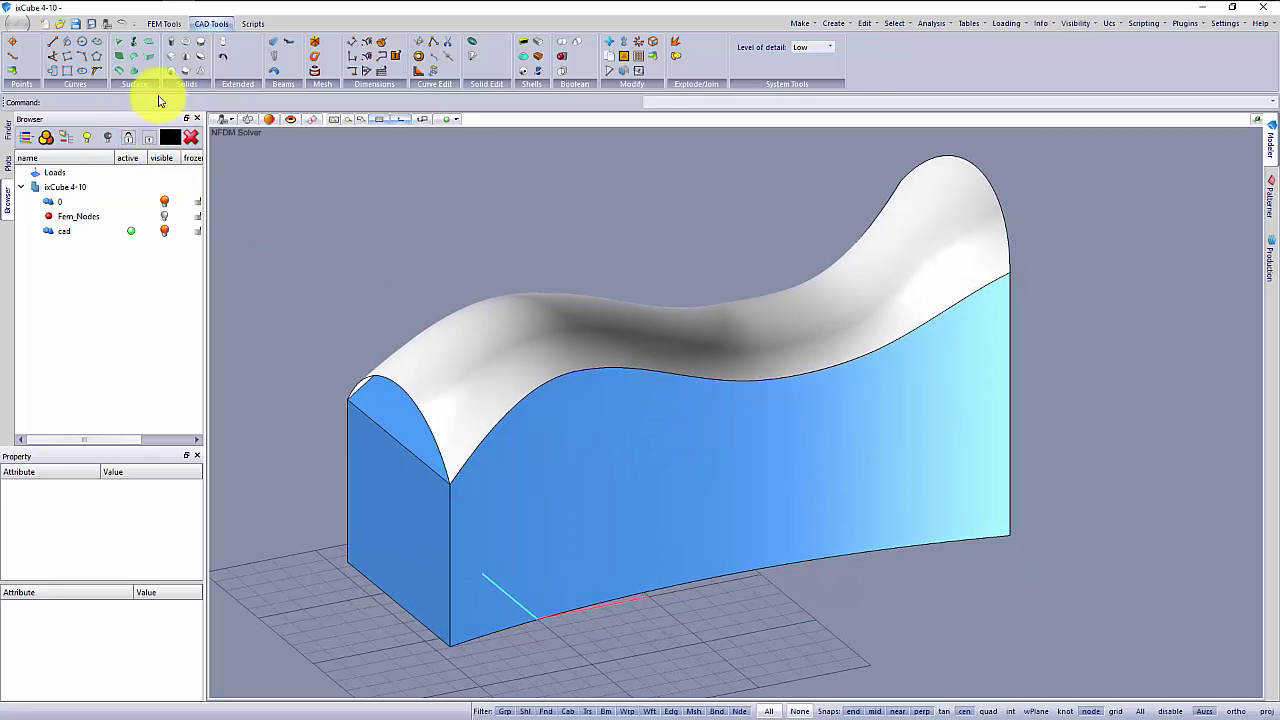
{"action": "left_click", "coordinate": [12, 57]}
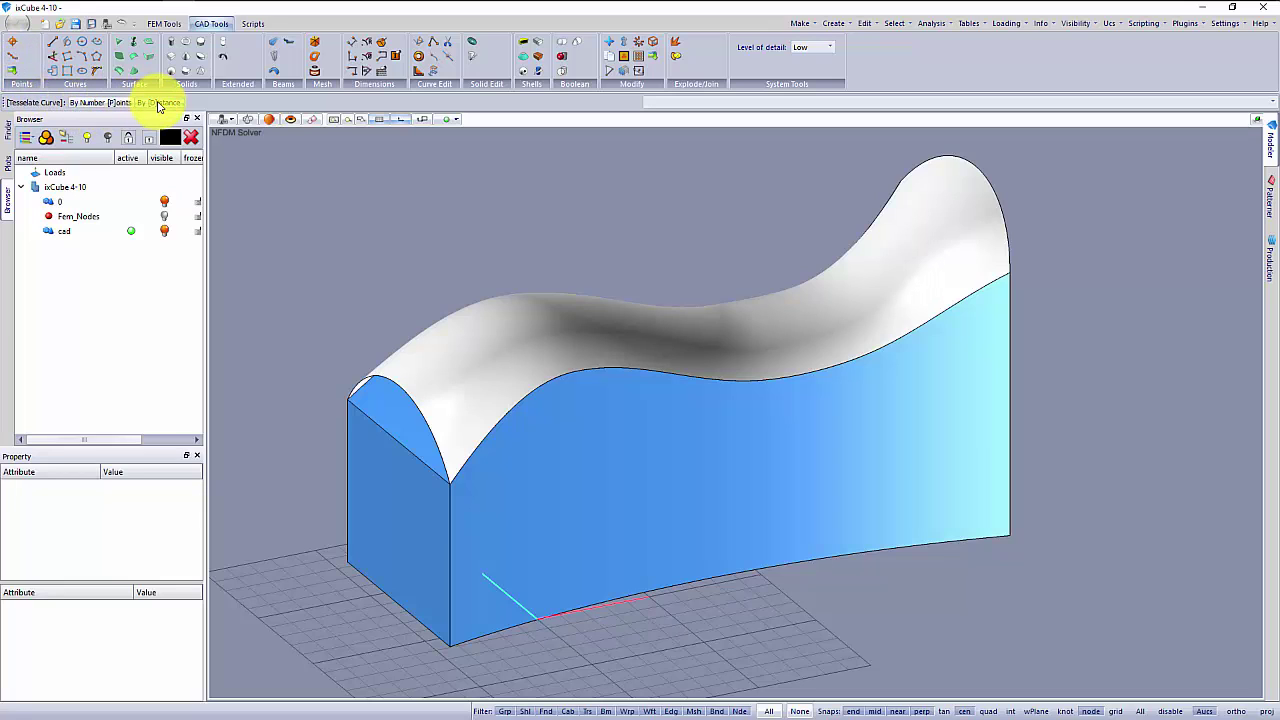
{"action": "left_click", "coordinate": [673, 101]}
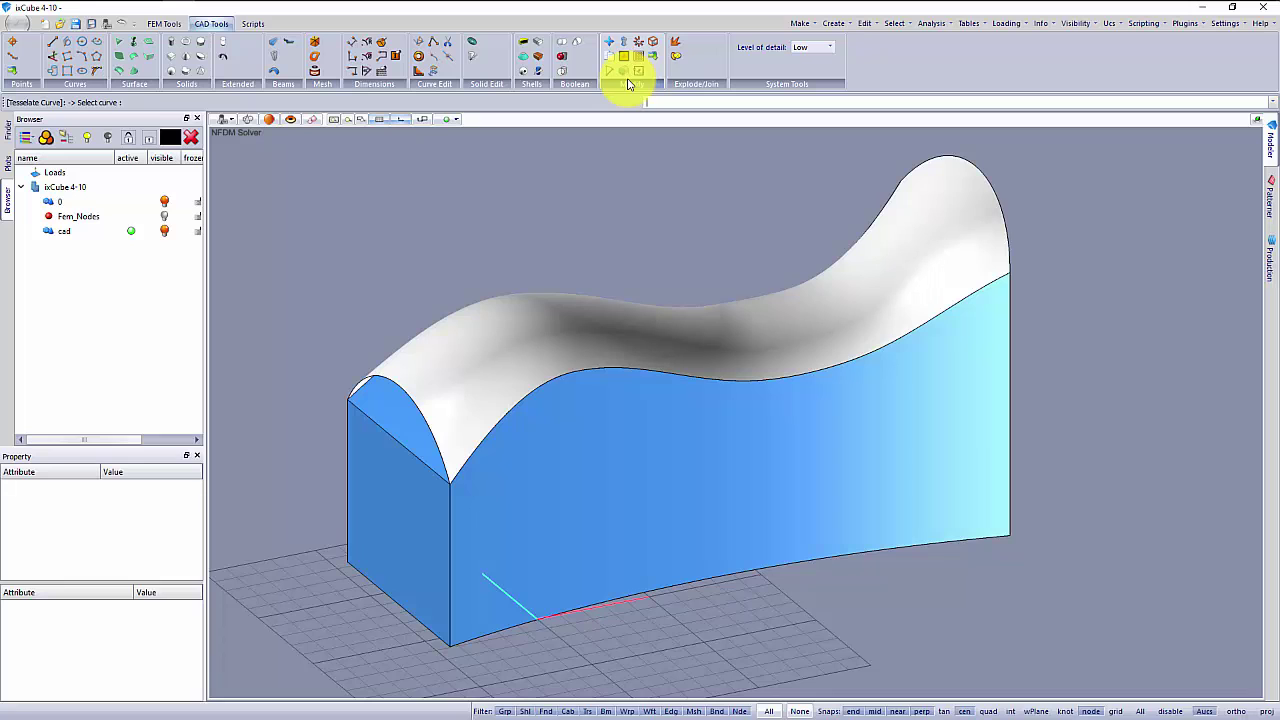
{"action": "scroll", "coordinate": [543, 380], "scroll_direction": "up", "scroll_amount": 6}
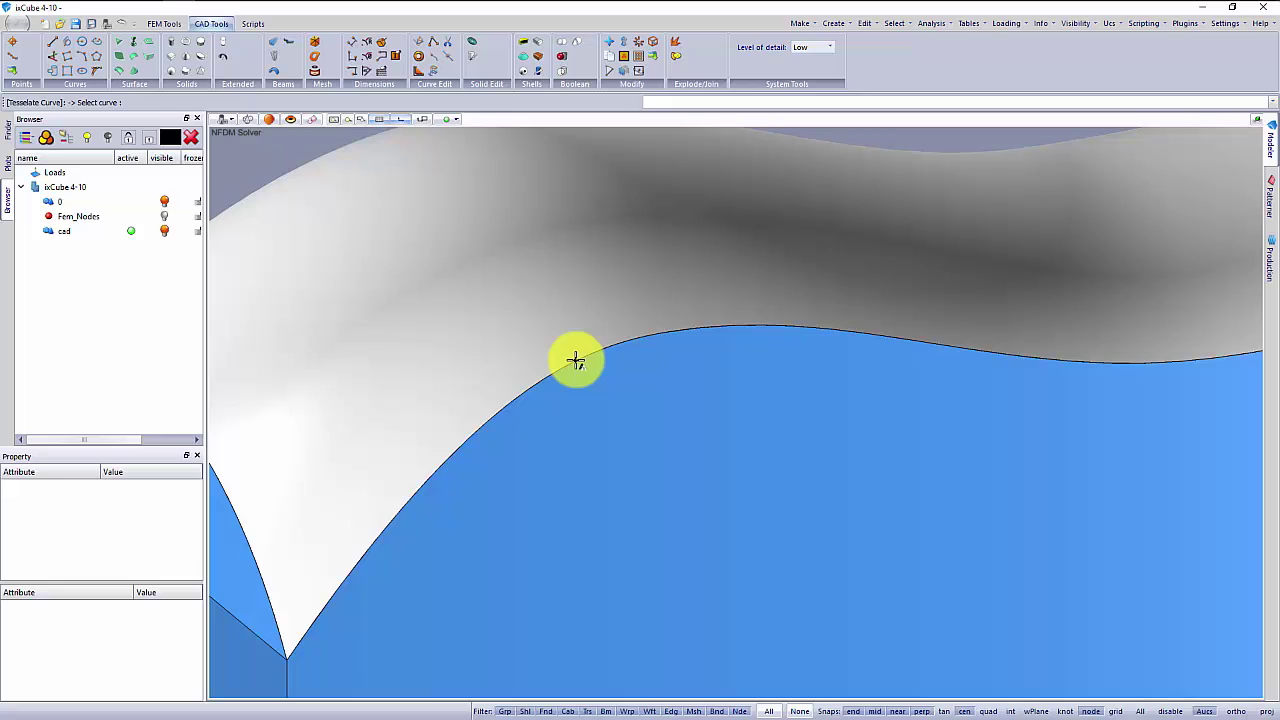
{"action": "left_click", "coordinate": [576, 360]}
{"action": "right_click", "coordinate": [600, 380]}
{"action": "scroll", "coordinate": [582, 363], "scroll_direction": "down", "scroll_amount": 2}
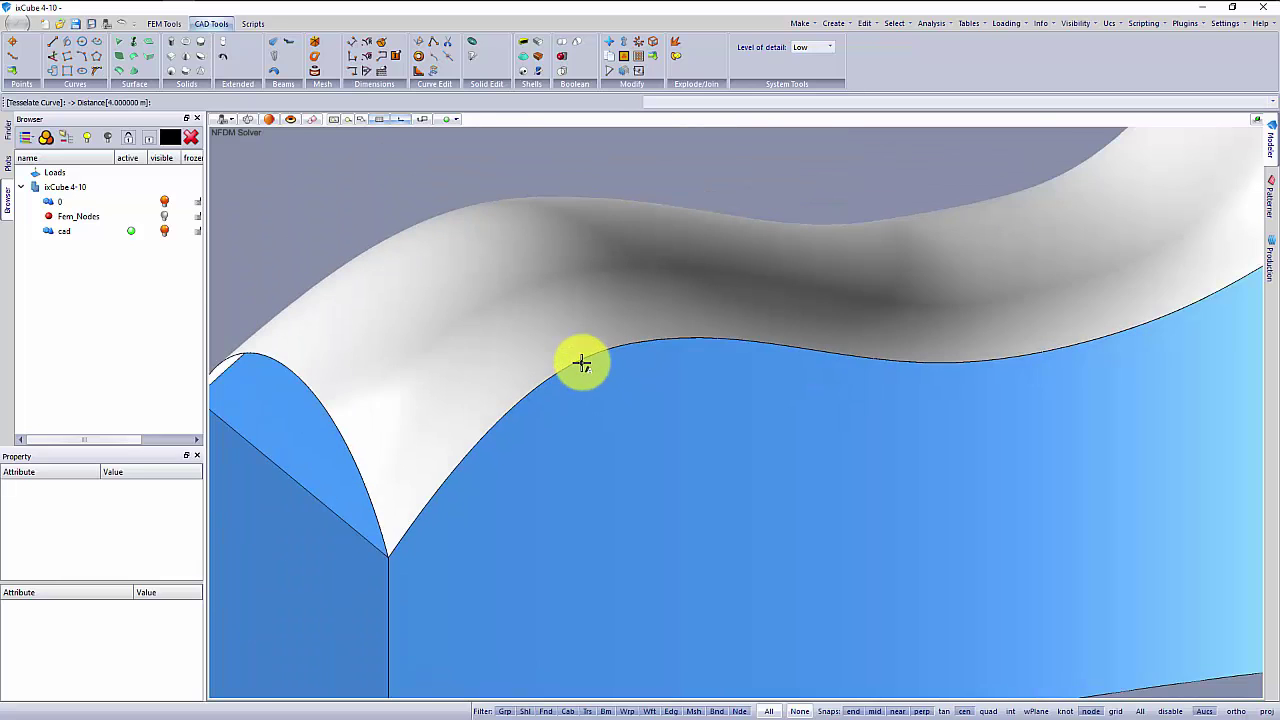
Examine the previewed division points along the wavy edge up close.
{"action": "scroll", "coordinate": [570, 378], "scroll_direction": "down", "scroll_amount": 3}
{"action": "scroll", "coordinate": [500, 443], "scroll_direction": "up", "scroll_amount": 6}
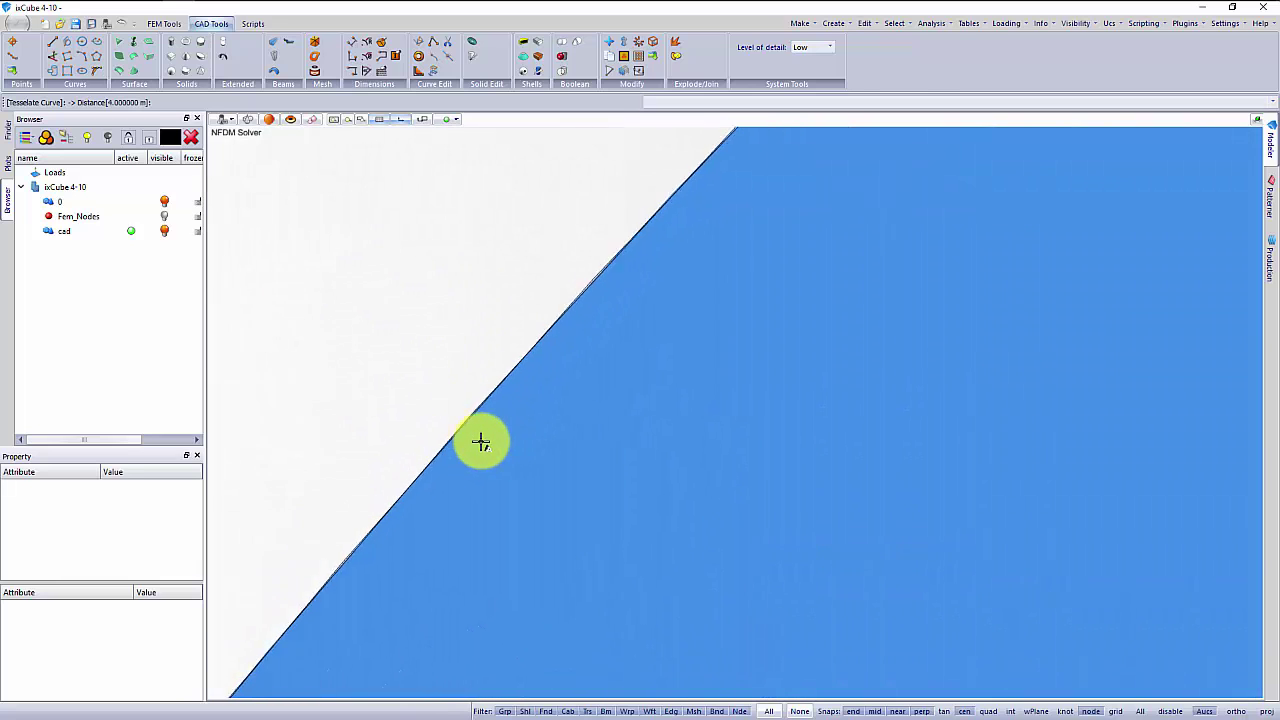
{"action": "scroll", "coordinate": [478, 441], "scroll_direction": "up", "scroll_amount": 2}
{"action": "scroll", "coordinate": [409, 460], "scroll_direction": "down", "scroll_amount": 5}
{"action": "scroll", "coordinate": [555, 294], "scroll_direction": "up", "scroll_amount": 2}
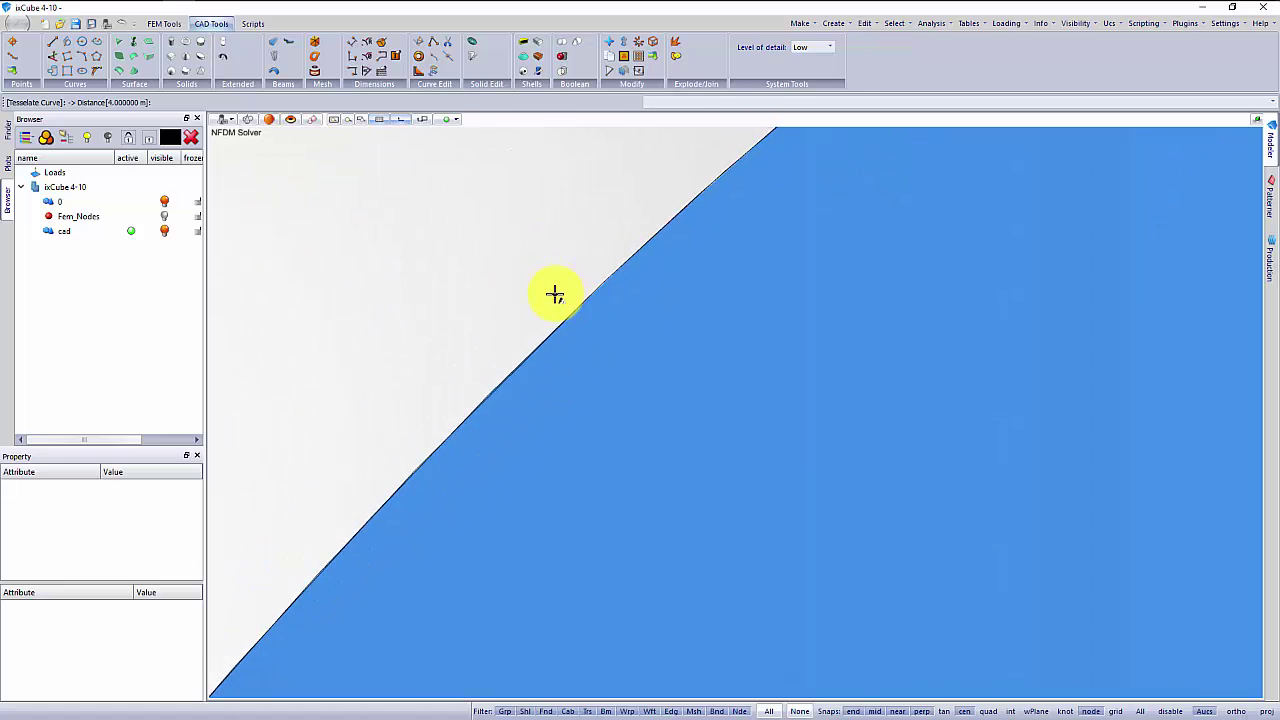
{"action": "scroll", "coordinate": [491, 400], "scroll_direction": "down", "scroll_amount": 3}
{"action": "scroll", "coordinate": [557, 323], "scroll_direction": "up", "scroll_amount": 2}
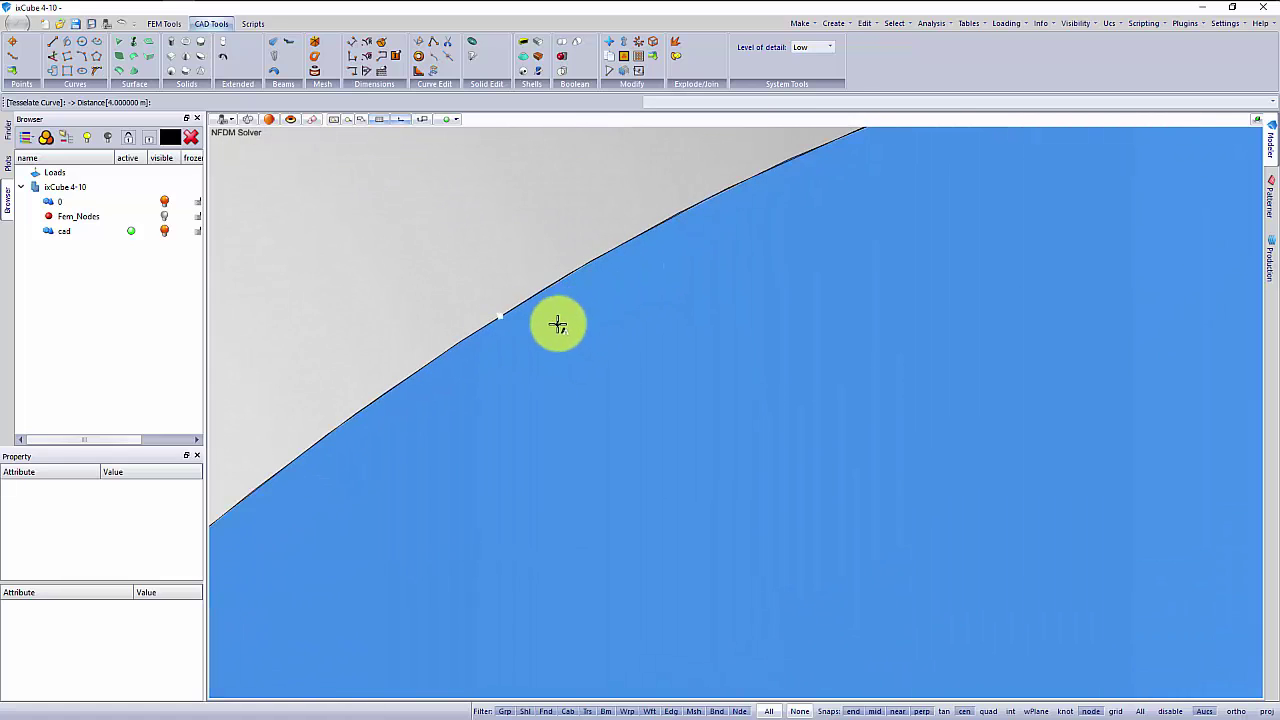
{"action": "scroll", "coordinate": [497, 310], "scroll_direction": "up", "scroll_amount": 2}
{"action": "scroll", "coordinate": [491, 314], "scroll_direction": "down", "scroll_amount": 3}
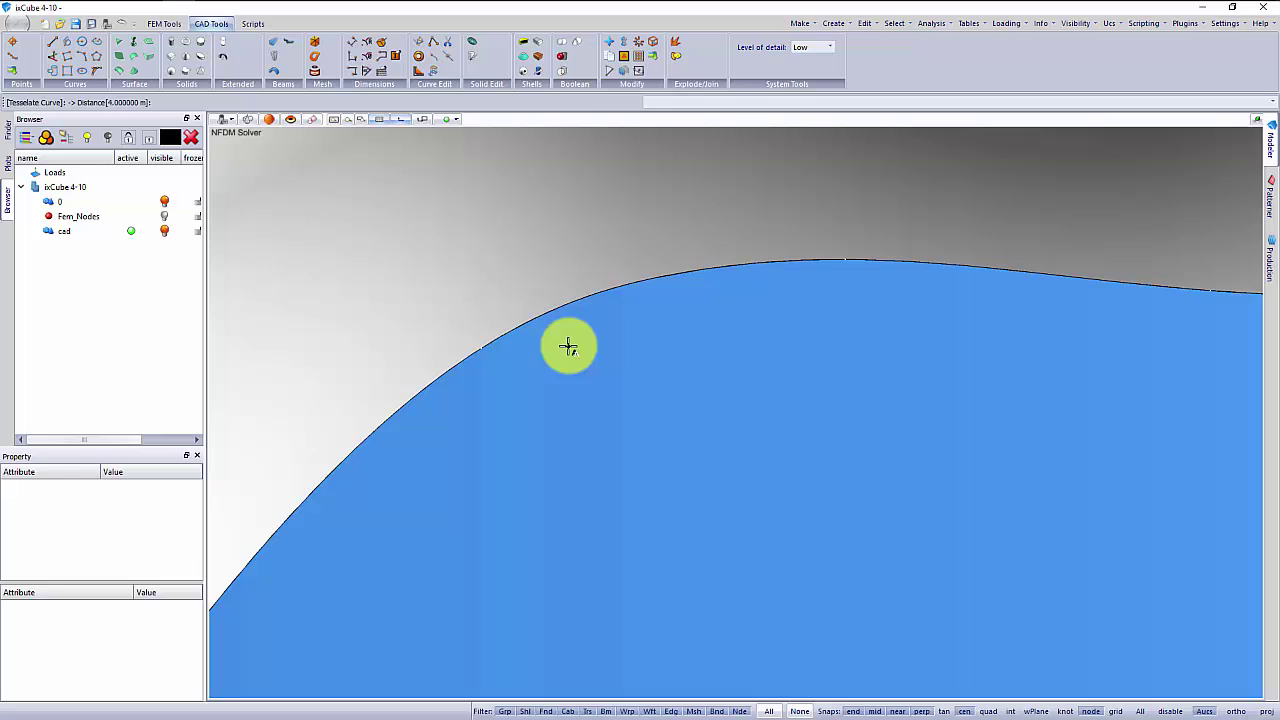
{"action": "scroll", "coordinate": [849, 283], "scroll_direction": "up", "scroll_amount": 2}
{"action": "scroll", "coordinate": [797, 325], "scroll_direction": "down", "scroll_amount": 5}
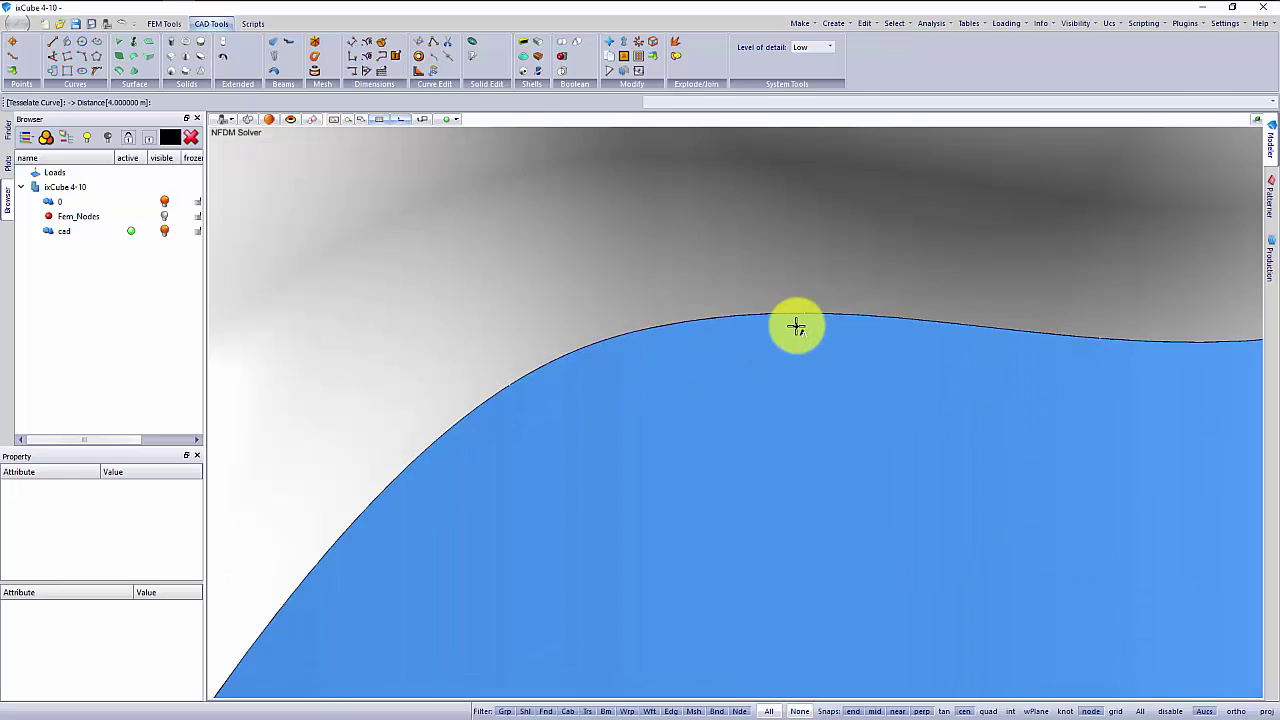
Drop a cross curve on the arched surface at the first division point of its wavy edge, counting from the lower end.
{"action": "mouse_move", "coordinate": [742, 372]}
{"action": "middle_mouse_down"}
{"action": "mouse_move", "coordinate": [756, 413]}
{"action": "mouse_move", "coordinate": [791, 374]}
{"action": "mouse_move", "coordinate": [694, 406]}
{"action": "mouse_move", "coordinate": [780, 380]}
{"action": "mouse_move", "coordinate": [790, 398]}
{"action": "mouse_move", "coordinate": [737, 417]}
{"action": "middle_mouse_up"}
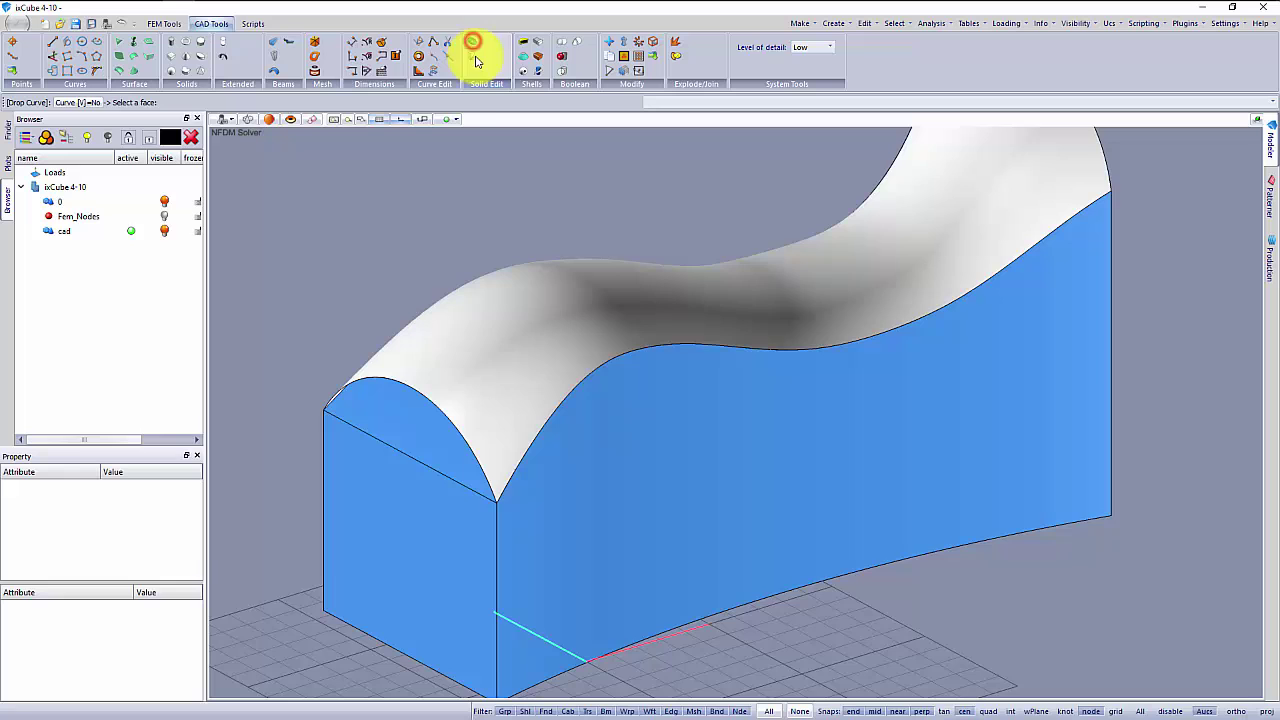
{"action": "left_click", "coordinate": [507, 338]}
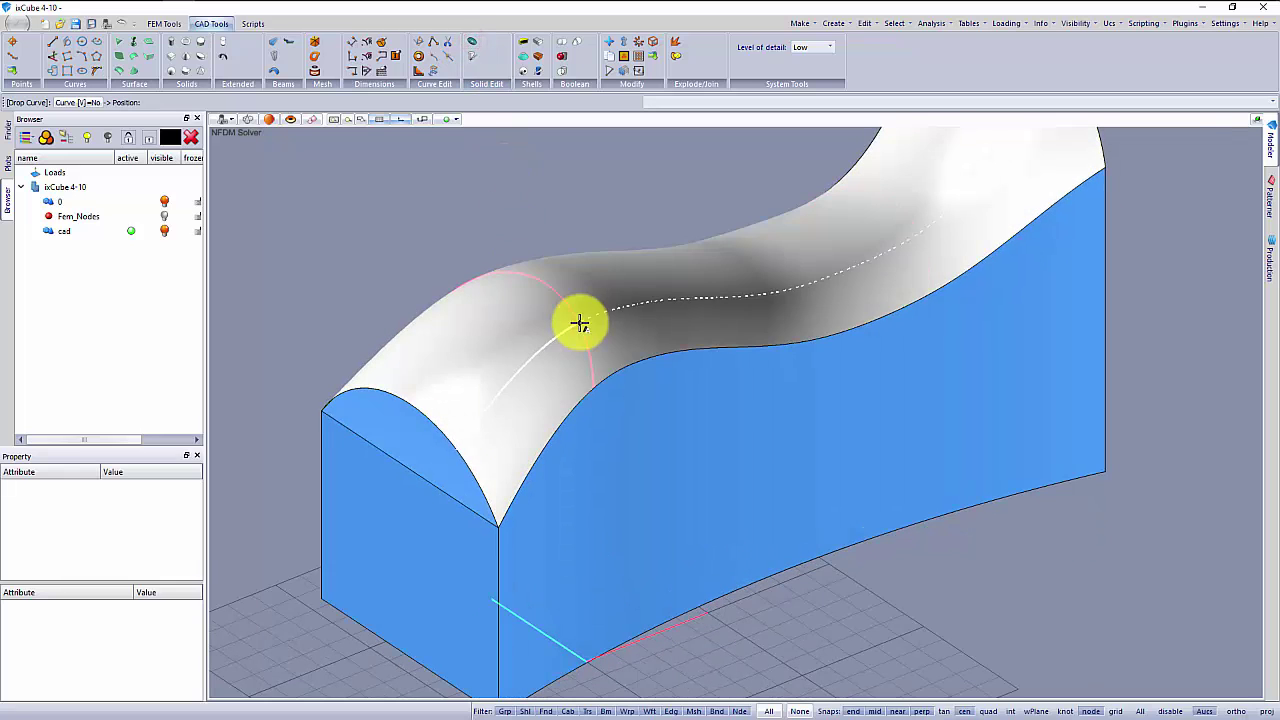
{"action": "scroll", "coordinate": [589, 340], "scroll_direction": "up", "scroll_amount": 5}
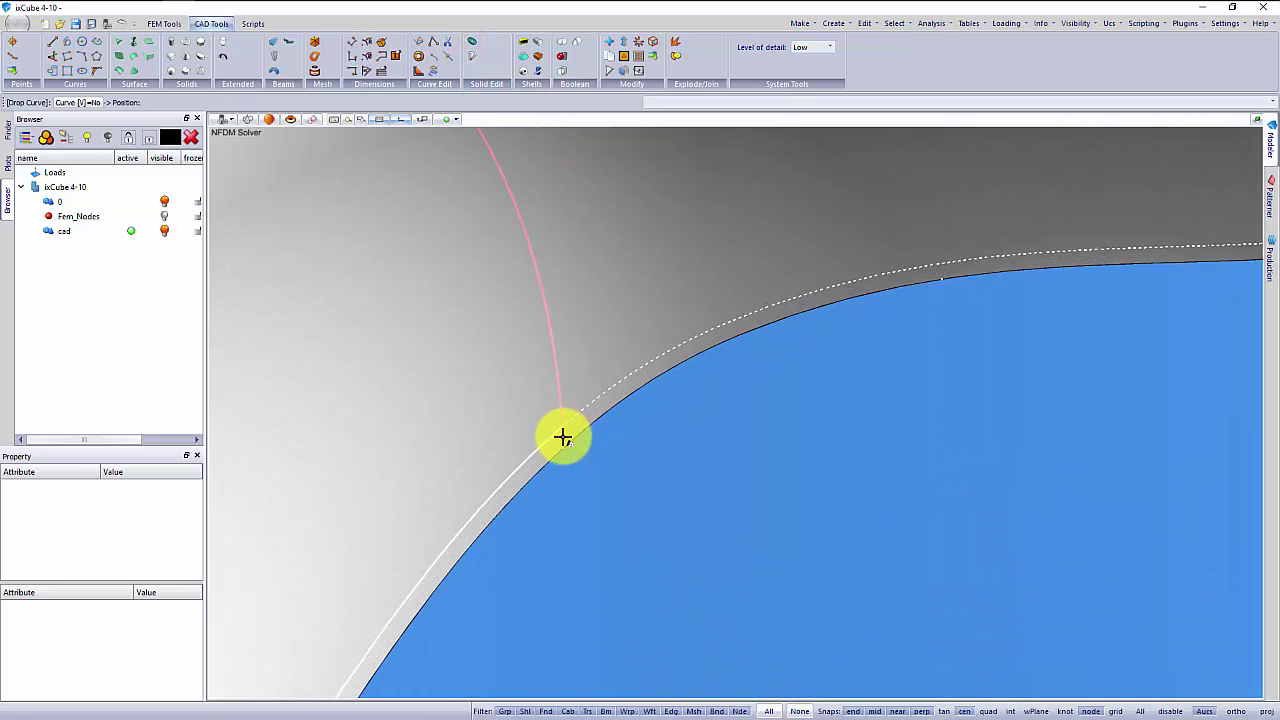
{"action": "left_click", "coordinate": [565, 450]}
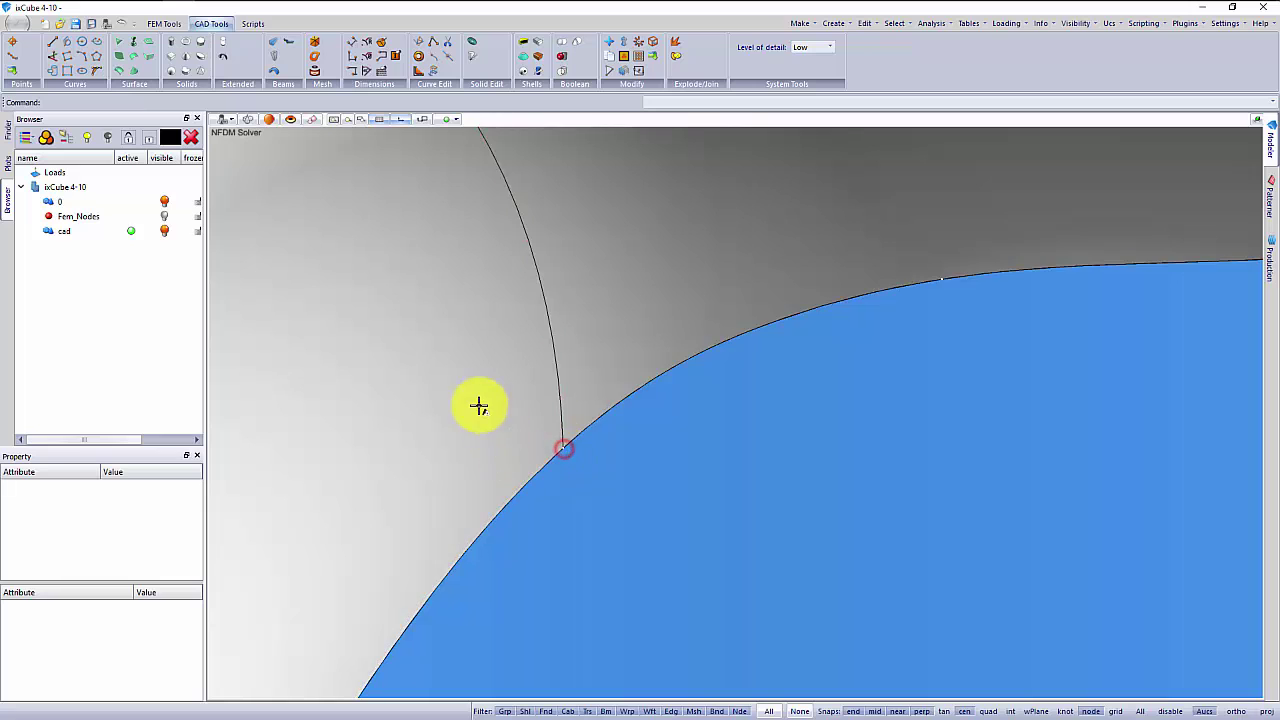
Split the remaining arched surface with a Drop Curve cross curve at the second division point of the wavy edge.
{"action": "scroll", "coordinate": [471, 466], "scroll_direction": "down", "scroll_amount": 5}
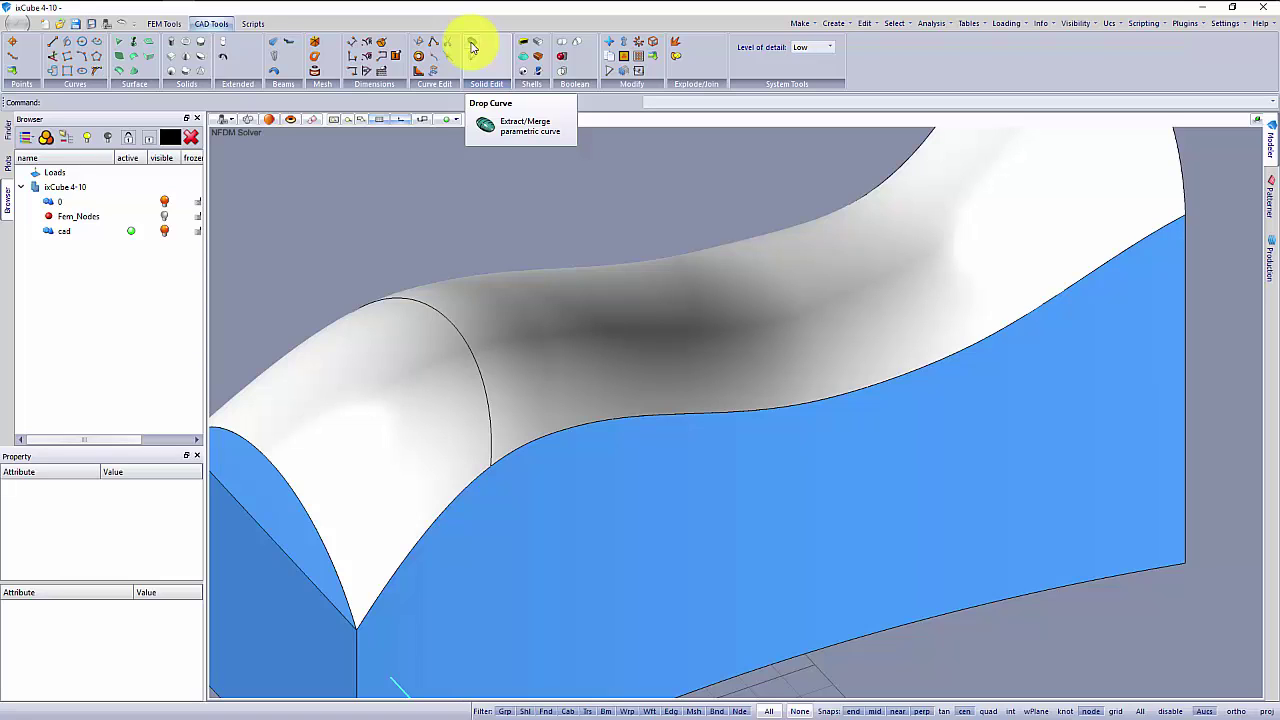
{"action": "left_click", "coordinate": [473, 47]}
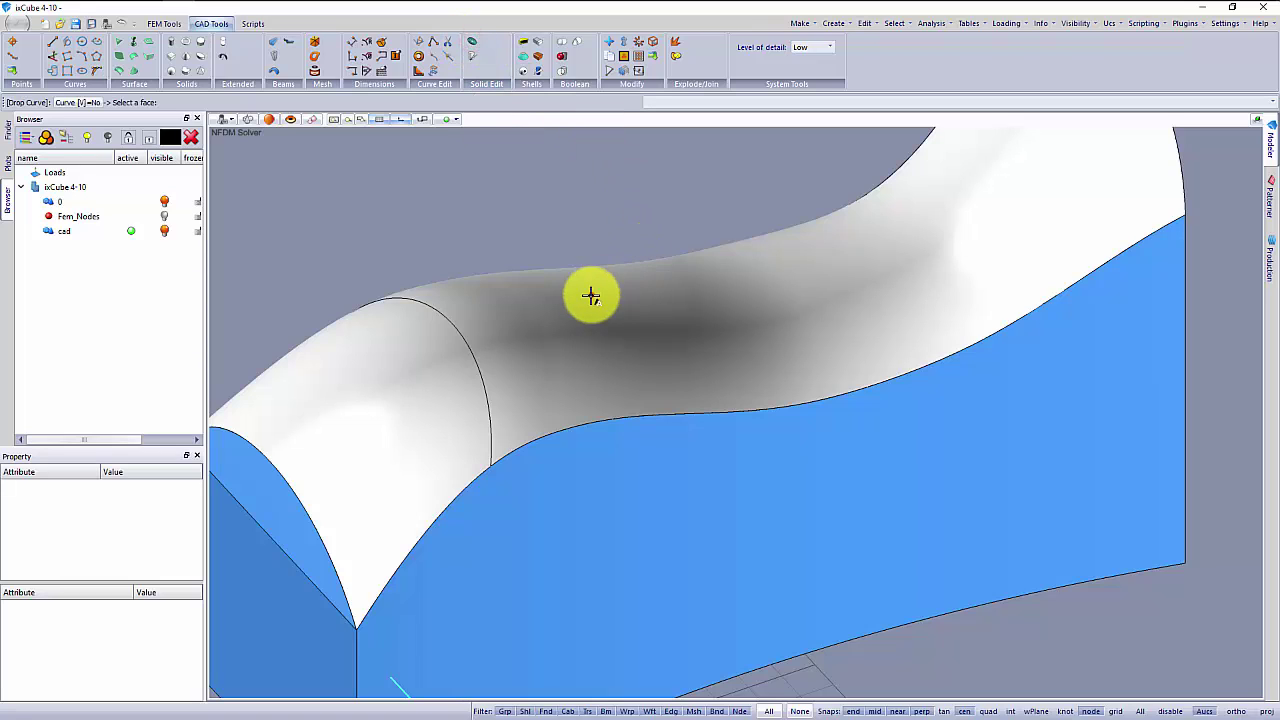
{"action": "left_click", "coordinate": [655, 312]}
{"action": "scroll", "coordinate": [680, 355], "scroll_direction": "up", "scroll_amount": 5}
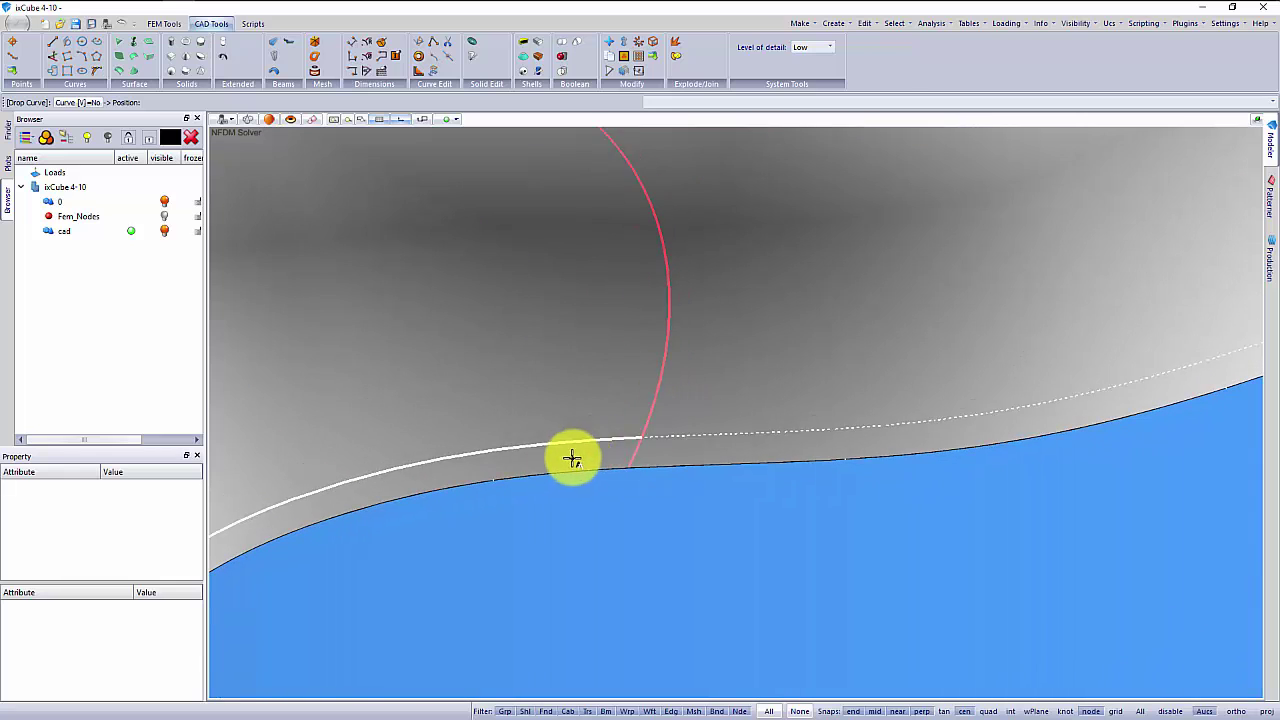
{"action": "left_click", "coordinate": [491, 483]}
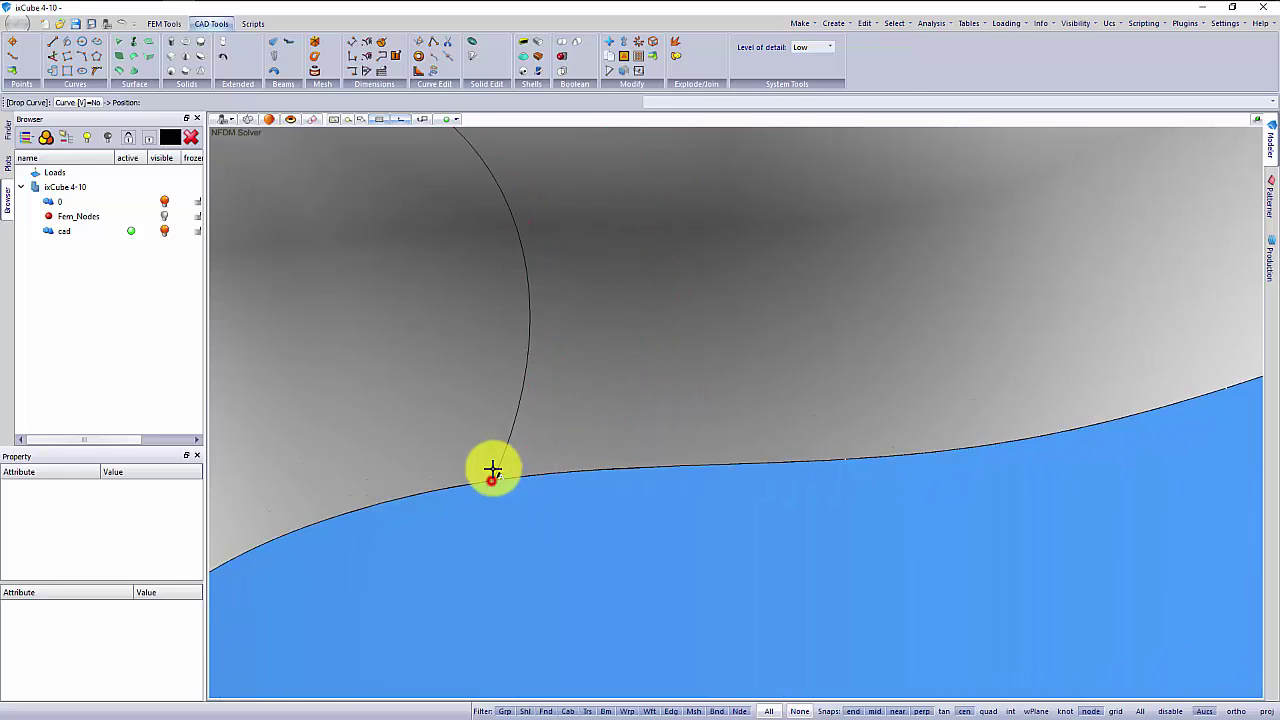
Add a third cross curve to the arched surface with Drop Curve, snapped to the third division point along the edge.
{"action": "scroll", "coordinate": [437, 374], "scroll_direction": "down", "scroll_amount": 3}
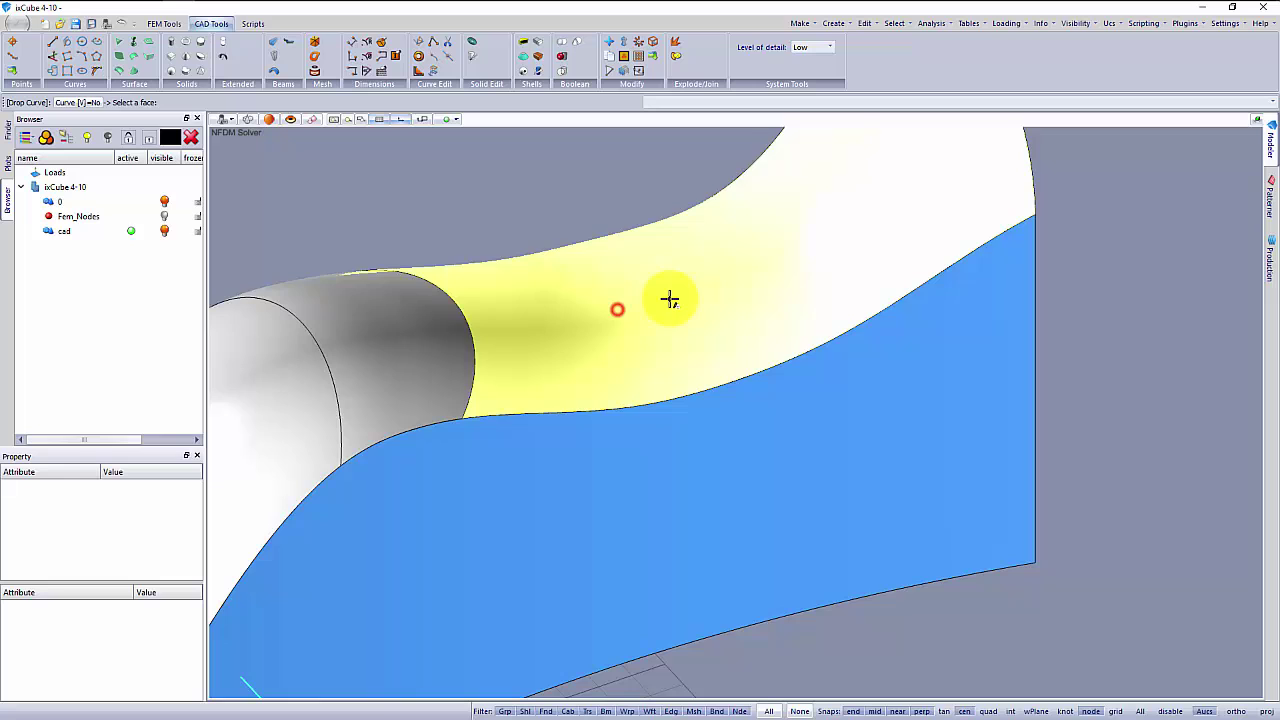
{"action": "left_click", "coordinate": [666, 298]}
{"action": "scroll", "coordinate": [673, 360], "scroll_direction": "up", "scroll_amount": 5}
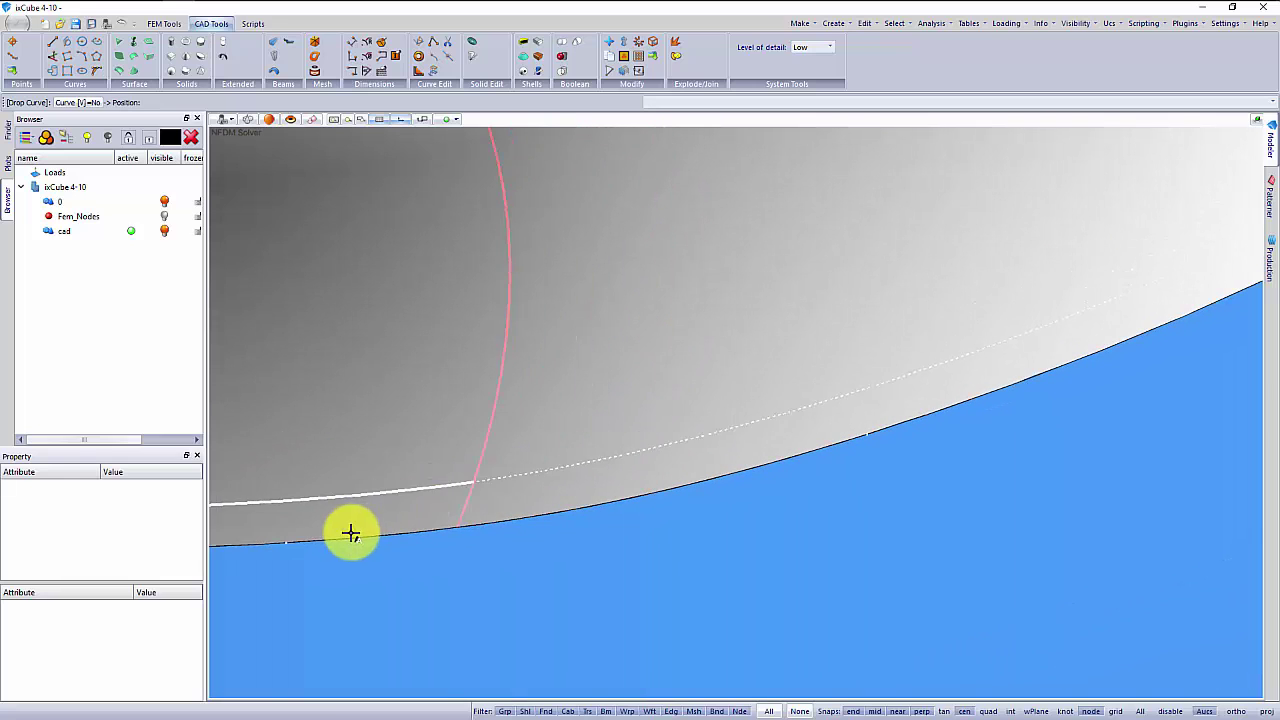
{"action": "left_click", "coordinate": [290, 541]}
Drop a cross curve on the remaining upper part of the arched surface at the fourth division point of the edge.
{"action": "scroll", "coordinate": [520, 405], "scroll_direction": "down", "scroll_amount": 5}
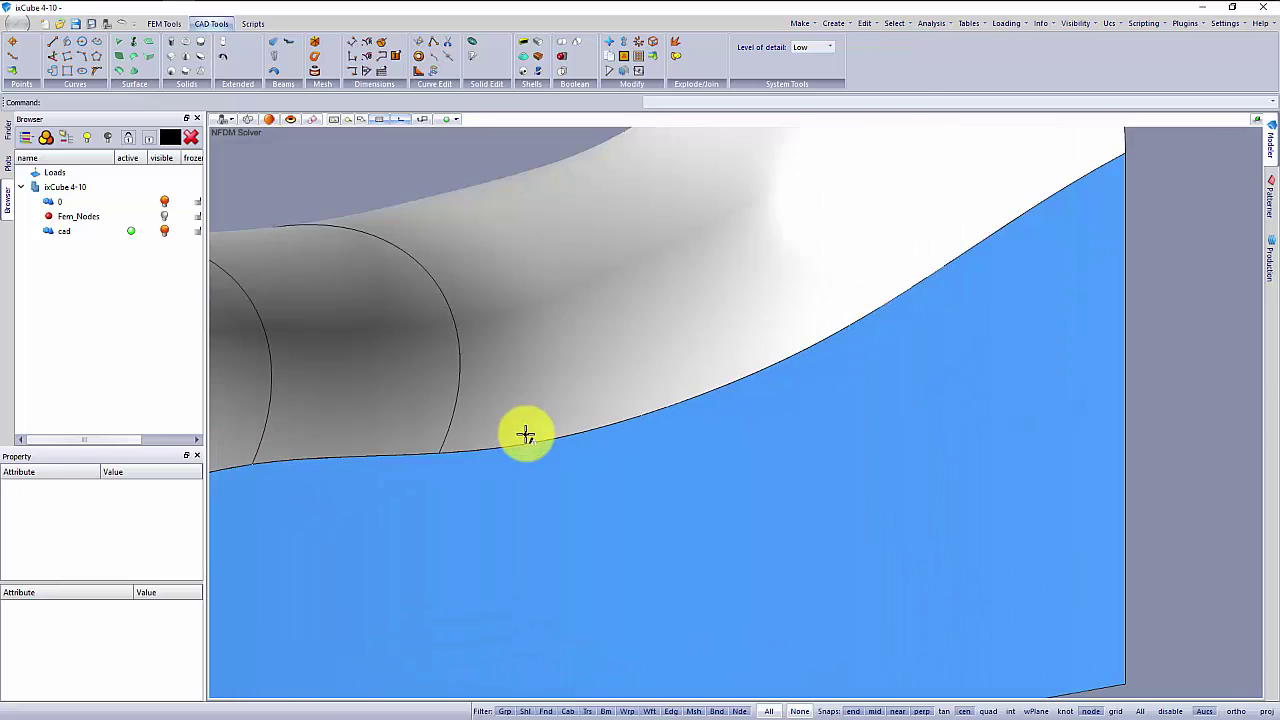
{"action": "scroll", "coordinate": [663, 268], "scroll_direction": "up", "scroll_amount": 1}
{"action": "left_click", "coordinate": [669, 262]}
{"action": "left_click", "coordinate": [678, 272]}
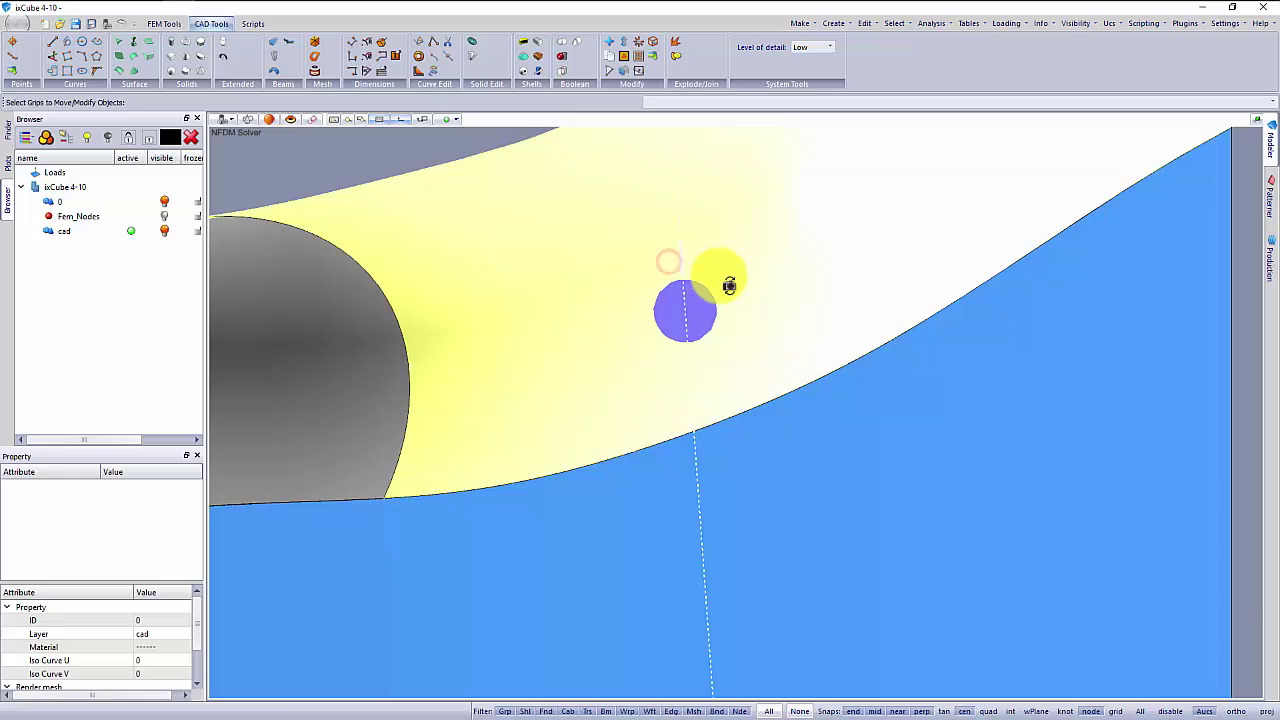
{"action": "left_click", "coordinate": [402, 148]}
{"action": "right_click", "coordinate": [402, 148]}
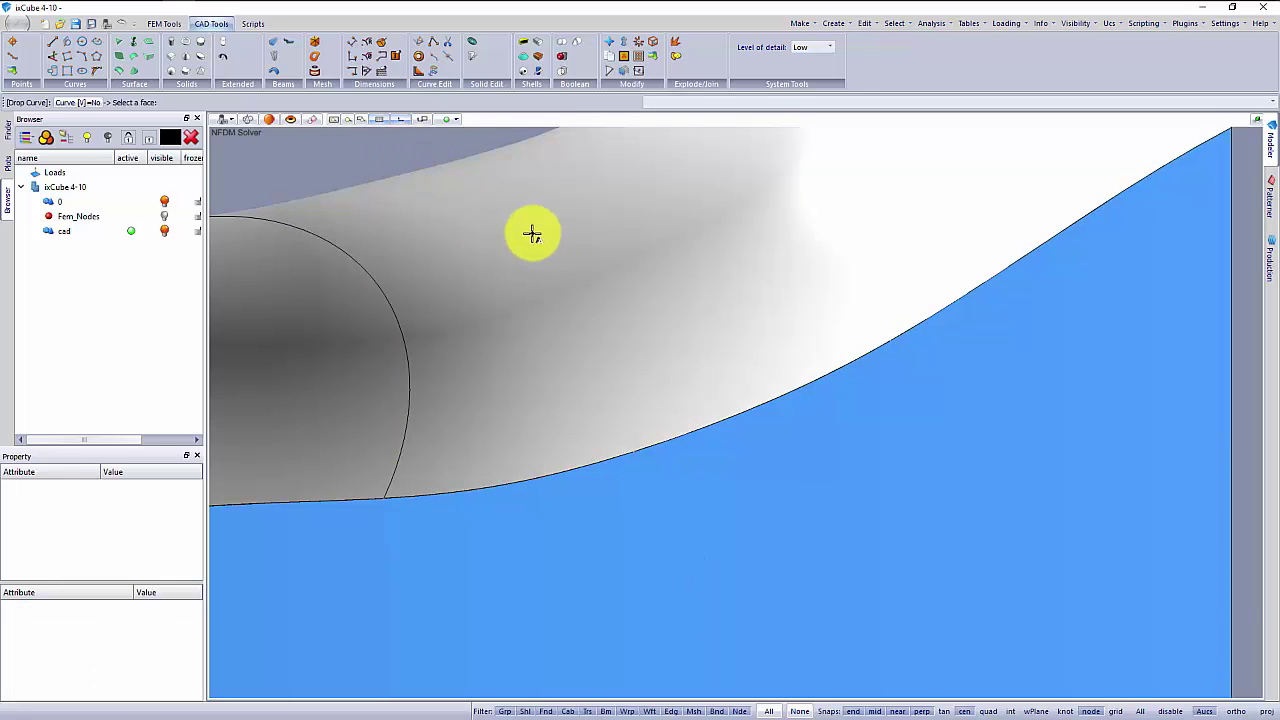
{"action": "left_click", "coordinate": [545, 237]}
{"action": "scroll", "coordinate": [700, 310], "scroll_direction": "up", "scroll_amount": 2}
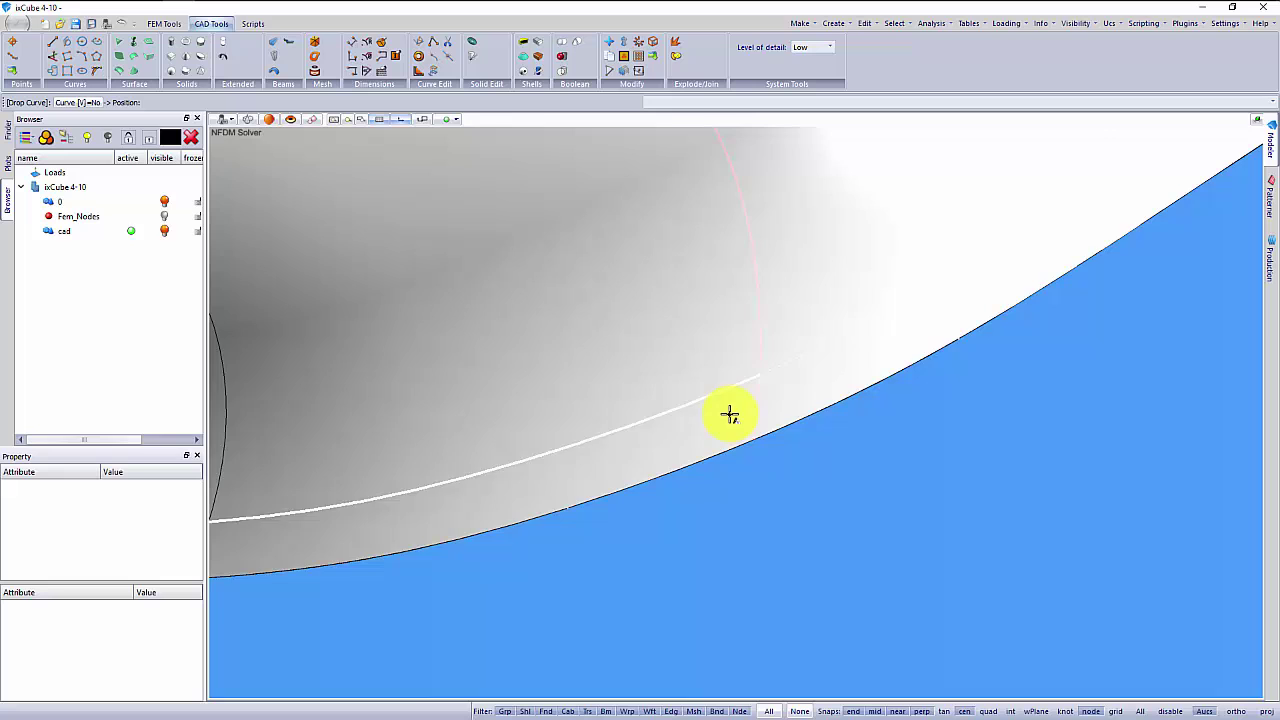
{"action": "scroll", "coordinate": [600, 485], "scroll_direction": "up", "scroll_amount": 1}
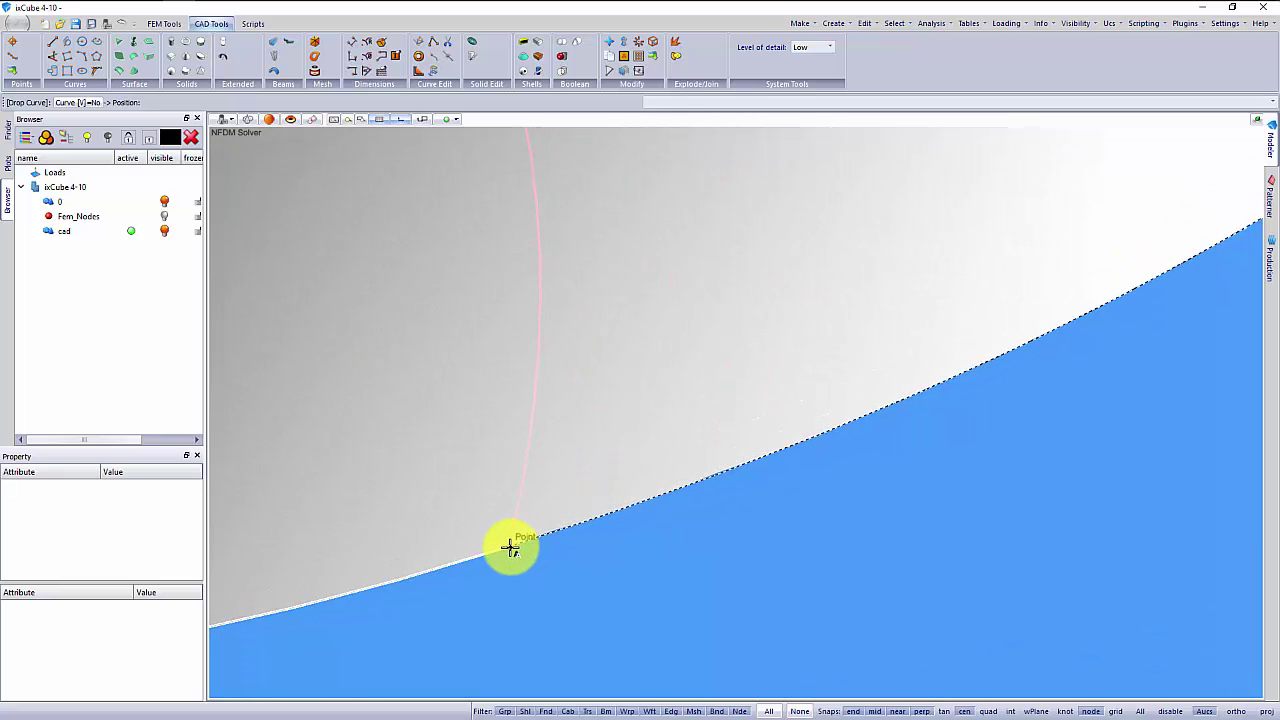
{"action": "left_click", "coordinate": [511, 547]}
Drop a fifth cross curve on the last large face of the arched surface, at the next division point toward the high end.
{"action": "scroll", "coordinate": [470, 434], "scroll_direction": "down", "scroll_amount": 6}
{"action": "middle_click_drag", "start_coordinate": [594, 463], "coordinate": [550, 462]}
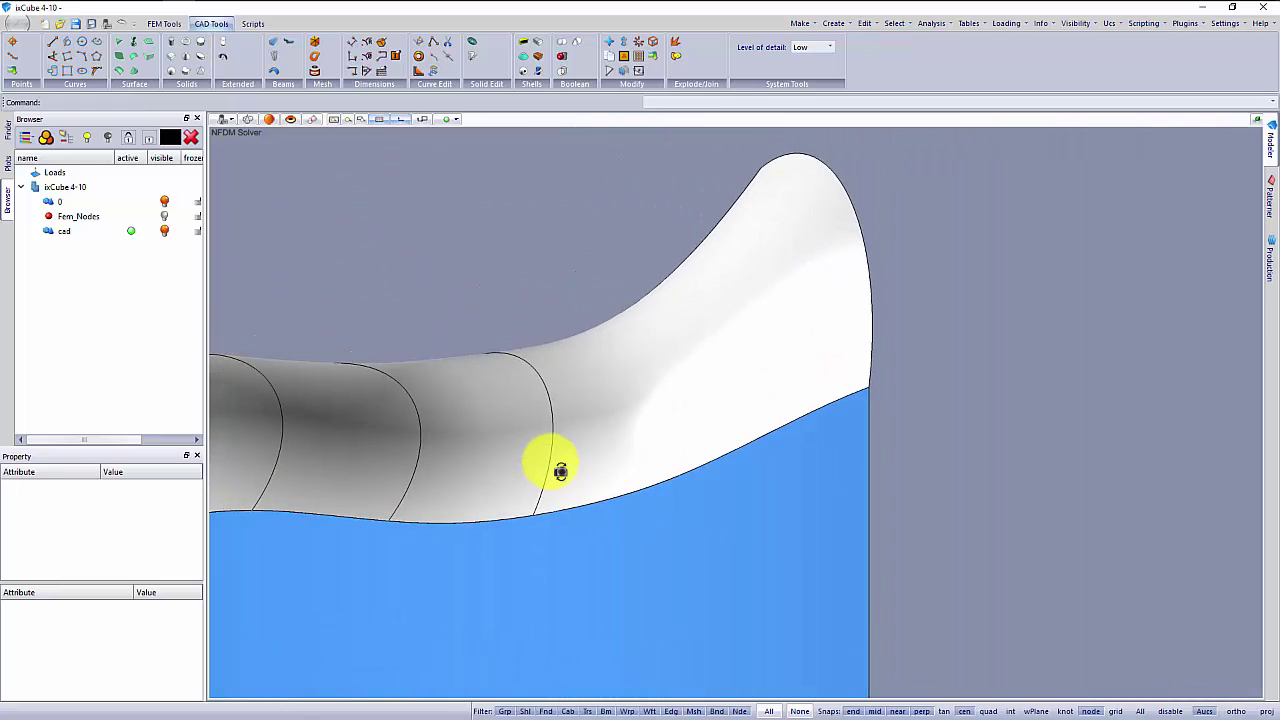
{"action": "scroll", "coordinate": [663, 437], "scroll_direction": "up", "scroll_amount": 3}
{"action": "key", "text": "Return"}
{"action": "left_click", "coordinate": [721, 363]}
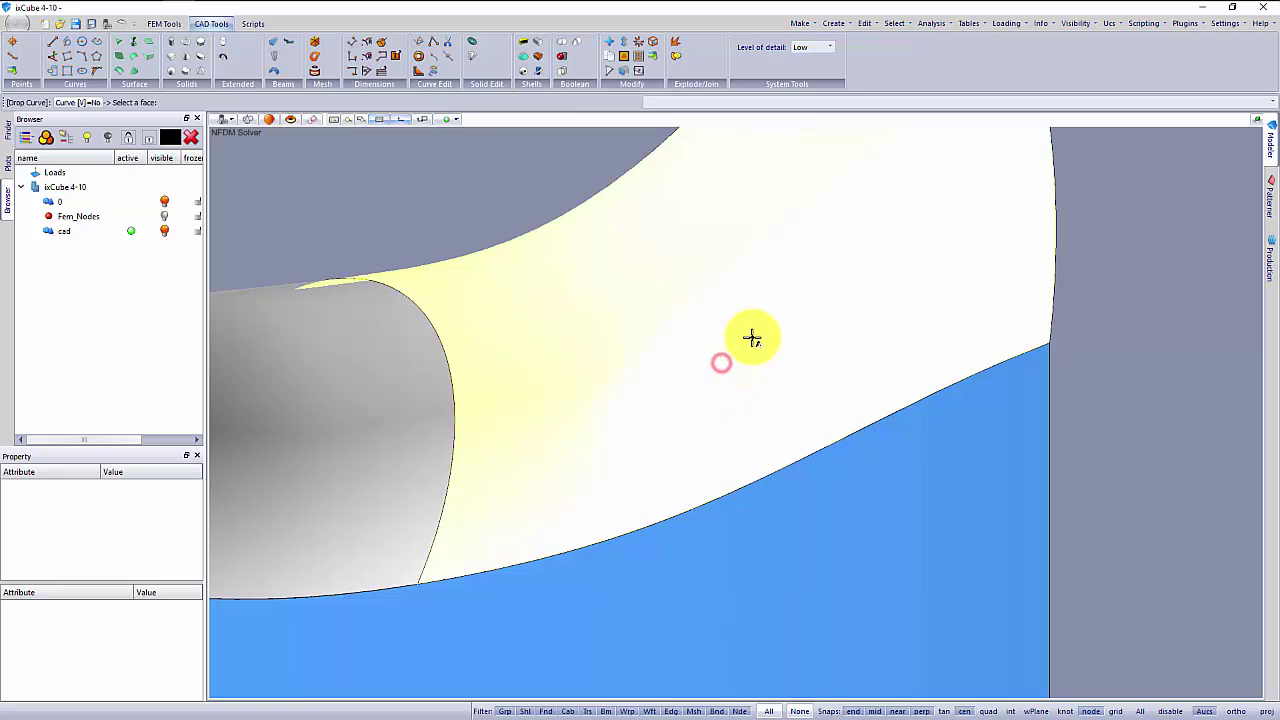
{"action": "left_click", "coordinate": [752, 338]}
{"action": "scroll", "coordinate": [757, 414], "scroll_direction": "up", "scroll_amount": 3}
{"action": "scroll", "coordinate": [706, 374], "scroll_direction": "down", "scroll_amount": 4}
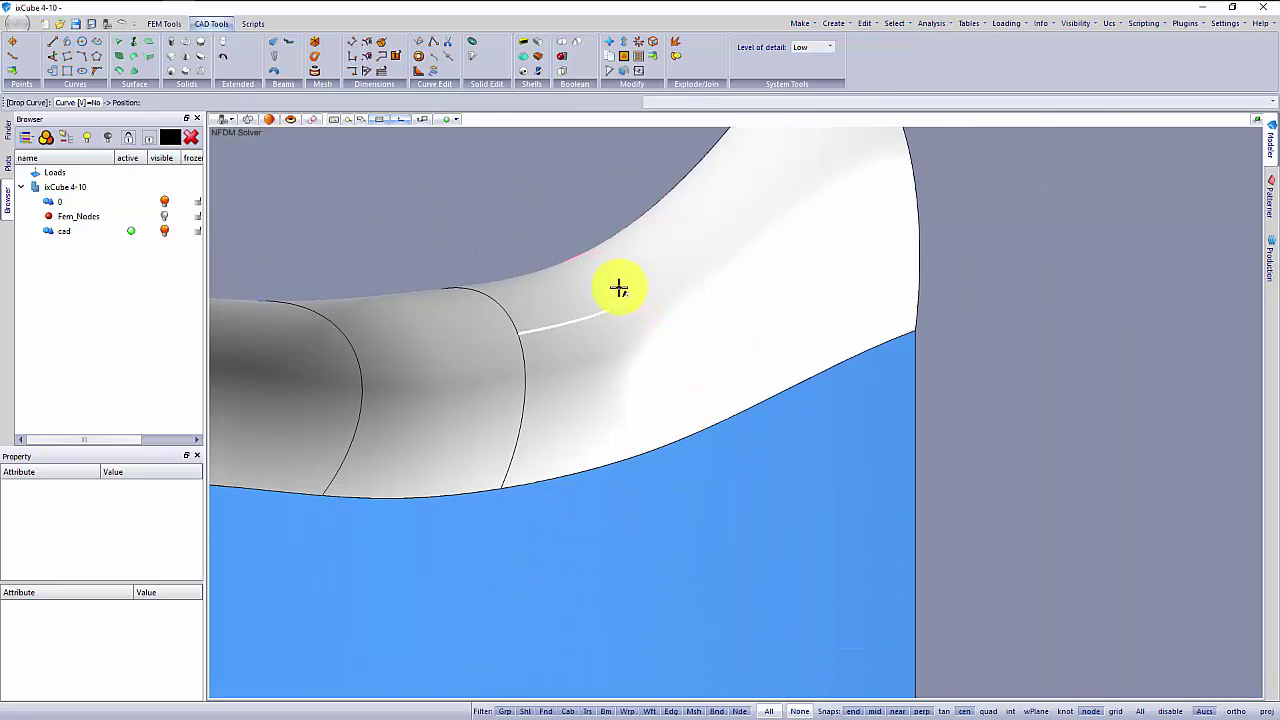
{"action": "scroll", "coordinate": [686, 420], "scroll_direction": "up", "scroll_amount": 5}
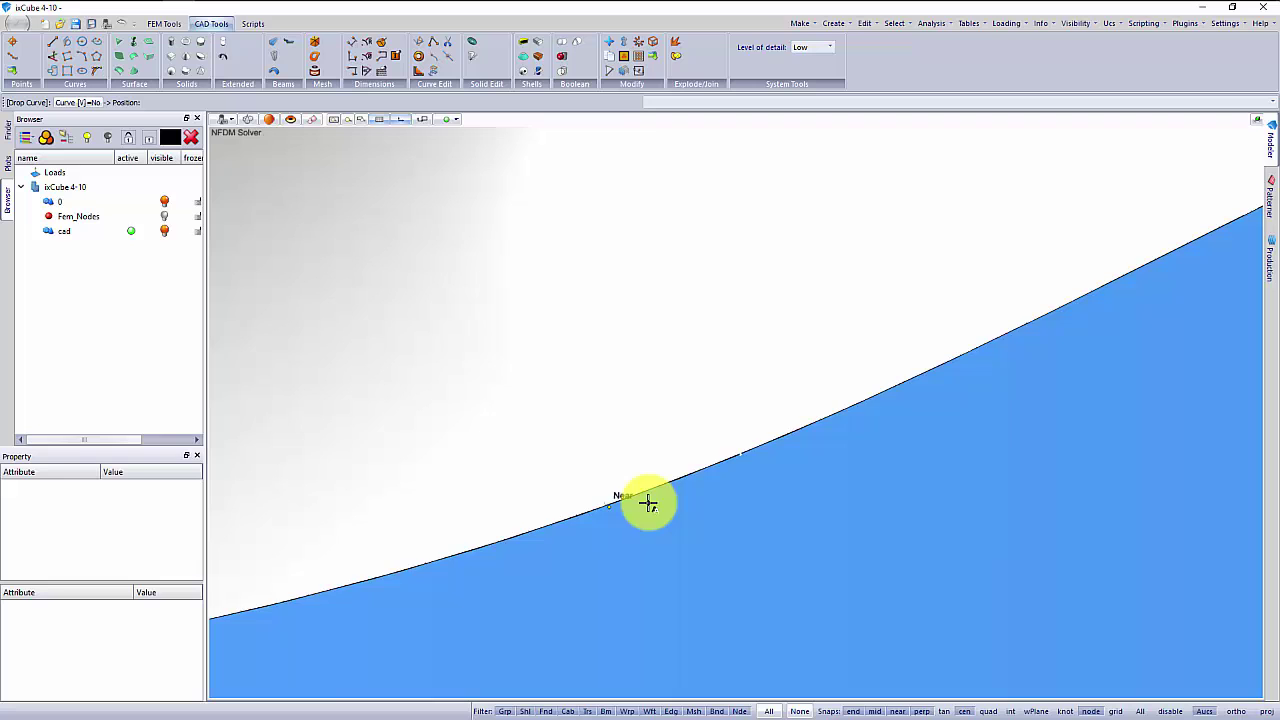
{"action": "scroll", "coordinate": [774, 408], "scroll_direction": "up", "scroll_amount": 3}
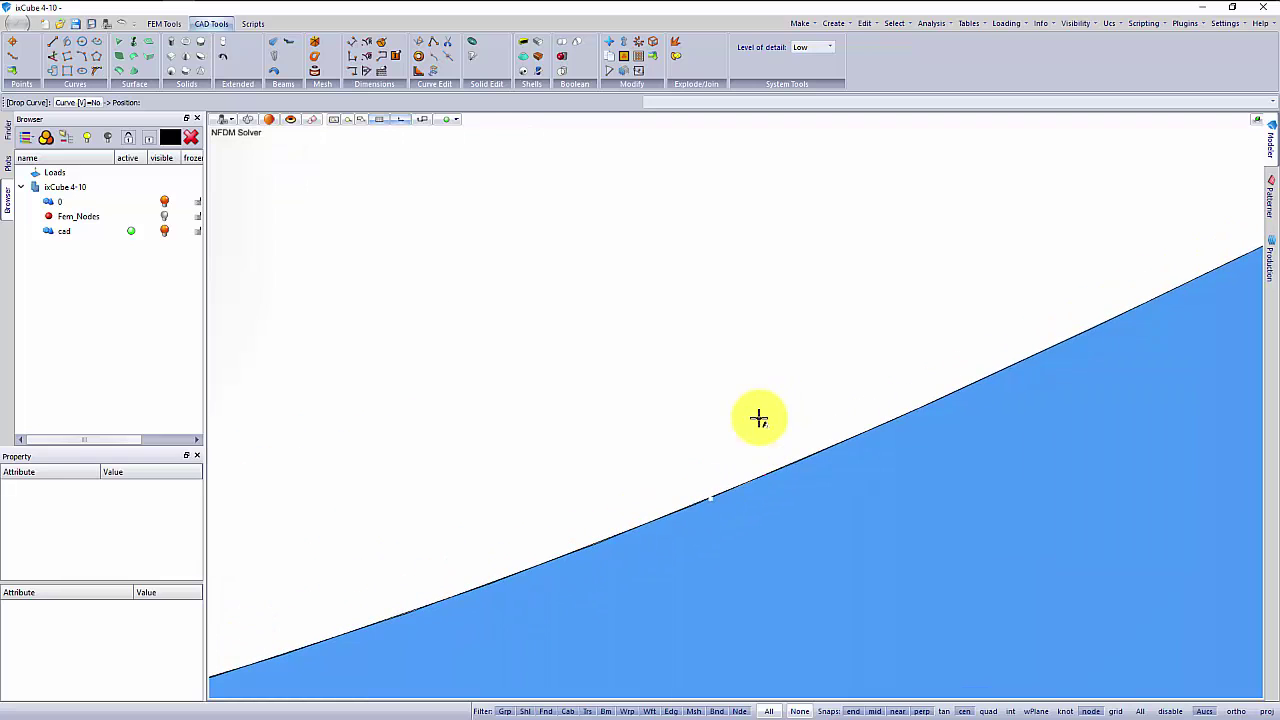
{"action": "left_click", "coordinate": [711, 497]}
Explode the divided arched surface into separate panels.
{"action": "scroll", "coordinate": [645, 446], "scroll_direction": "down", "scroll_amount": 4}
{"action": "scroll", "coordinate": [792, 400], "scroll_direction": "down", "scroll_amount": 6}
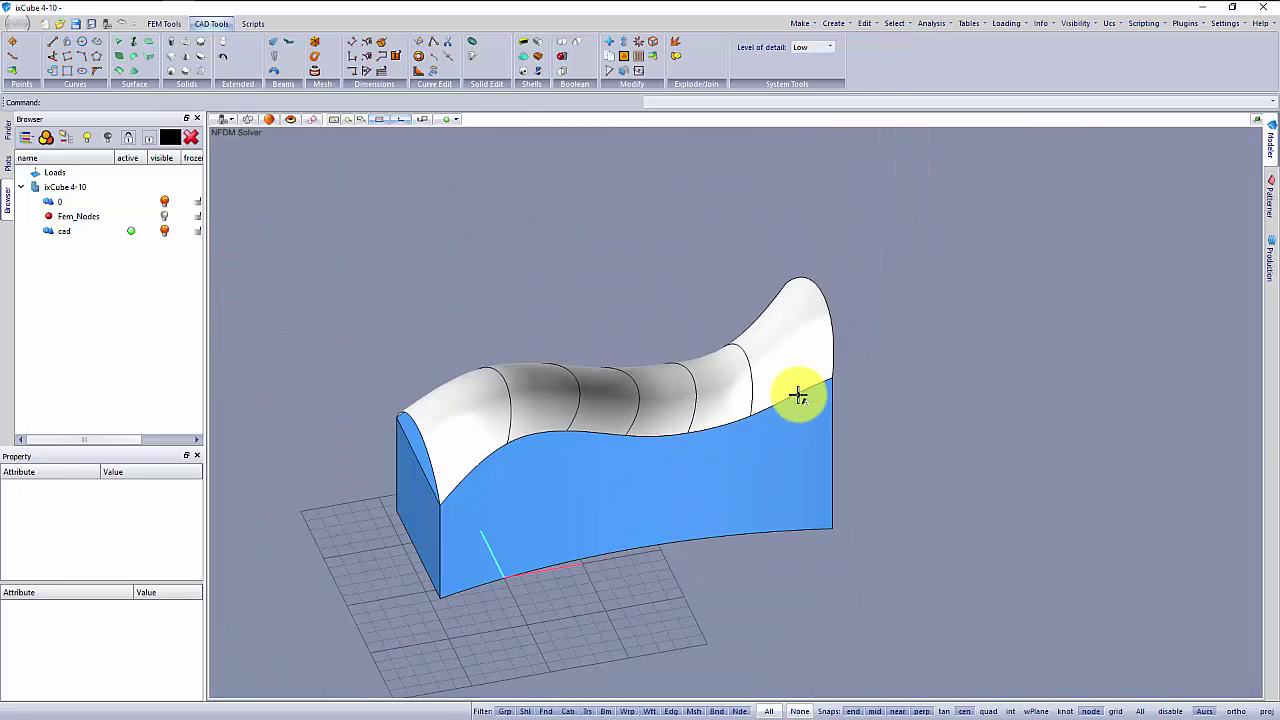
{"action": "middle_click_drag", "start_coordinate": [607, 461], "coordinate": [563, 437]}
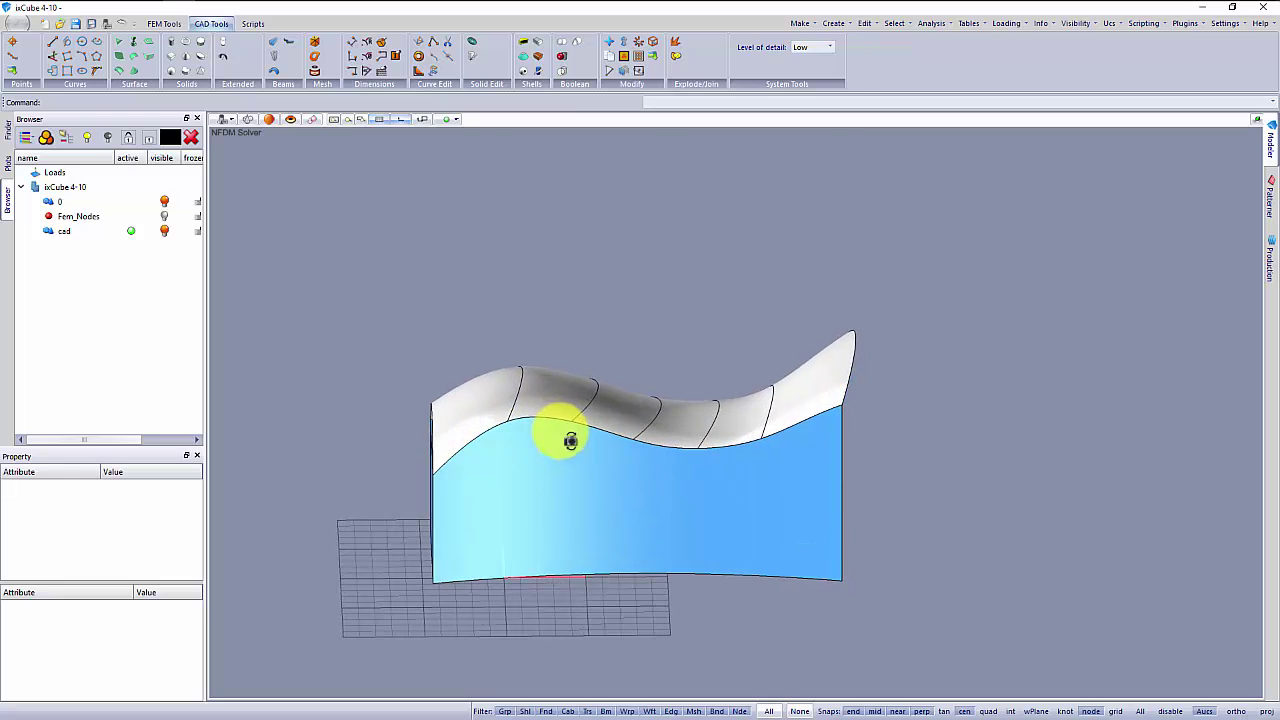
{"action": "middle_click_drag", "start_coordinate": [513, 401], "coordinate": [870, 353]}
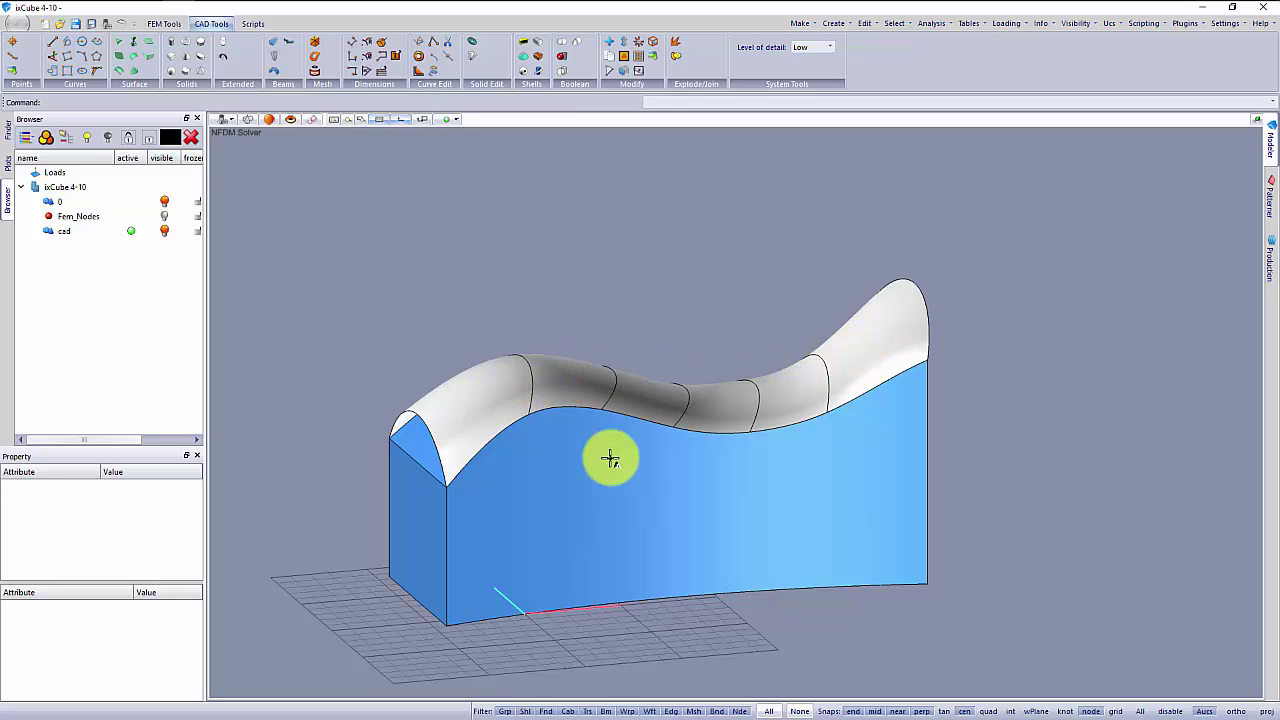
{"action": "mouse_move", "coordinate": [614, 466]}
{"action": "middle_mouse_down"}
{"action": "mouse_move", "coordinate": [634, 509]}
{"action": "mouse_move", "coordinate": [629, 480]}
{"action": "mouse_move", "coordinate": [577, 450]}
{"action": "mouse_move", "coordinate": [633, 486]}
{"action": "middle_mouse_up"}
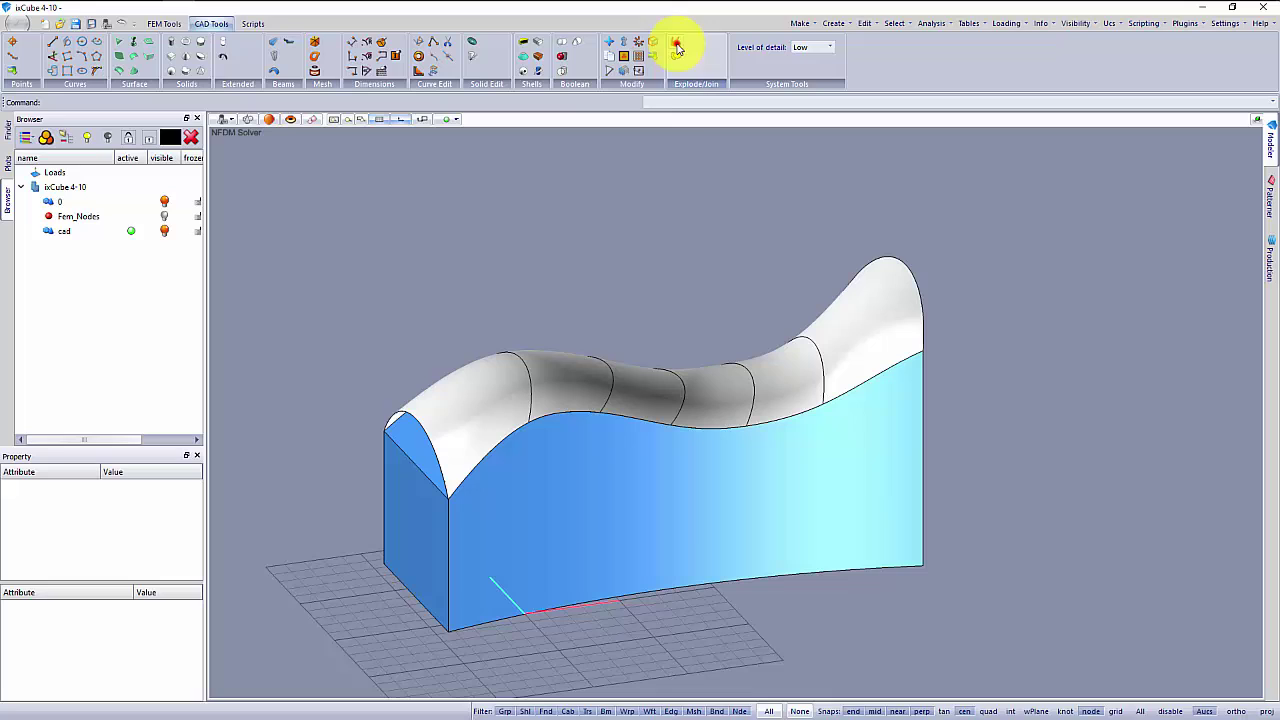
{"action": "left_click", "coordinate": [676, 42]}
{"action": "left_click", "coordinate": [428, 386]}
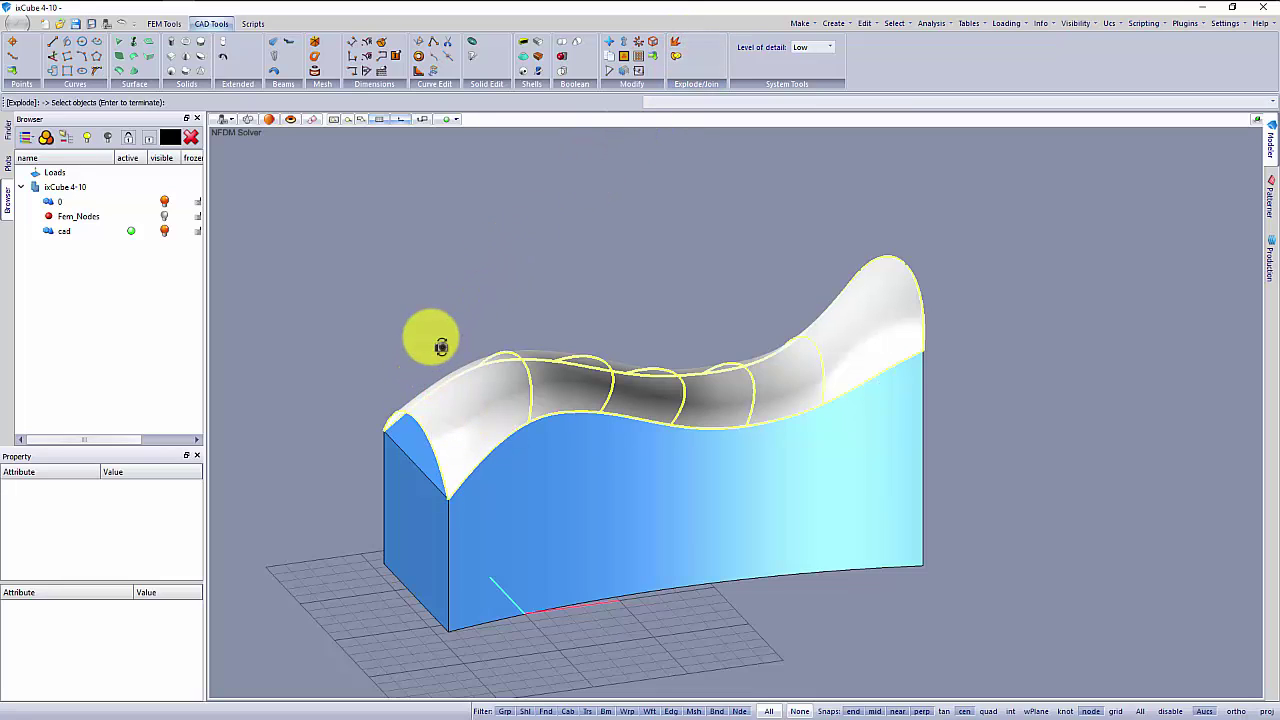
{"action": "key", "text": "Return"}
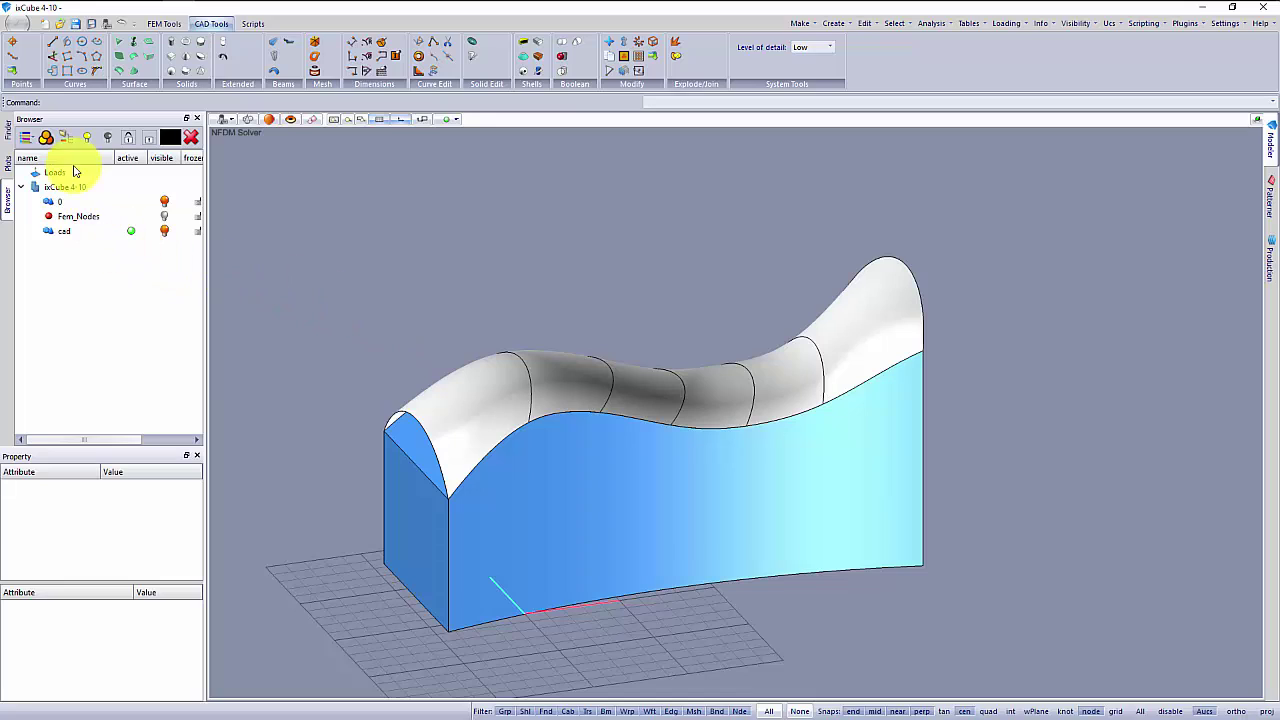
Create a new layer named membrane and make it the active layer.
{"action": "left_click", "coordinate": [46, 137]}
{"action": "left_click", "coordinate": [82, 246]}
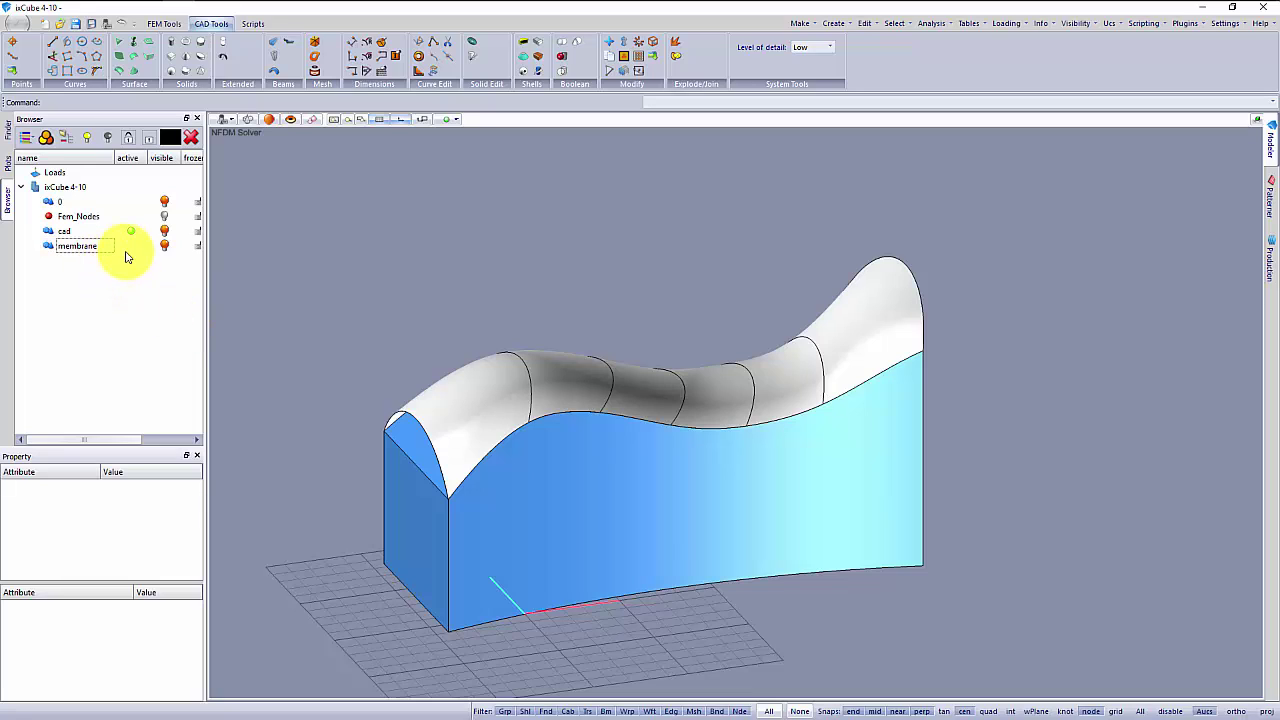
{"action": "left_click", "coordinate": [127, 247]}
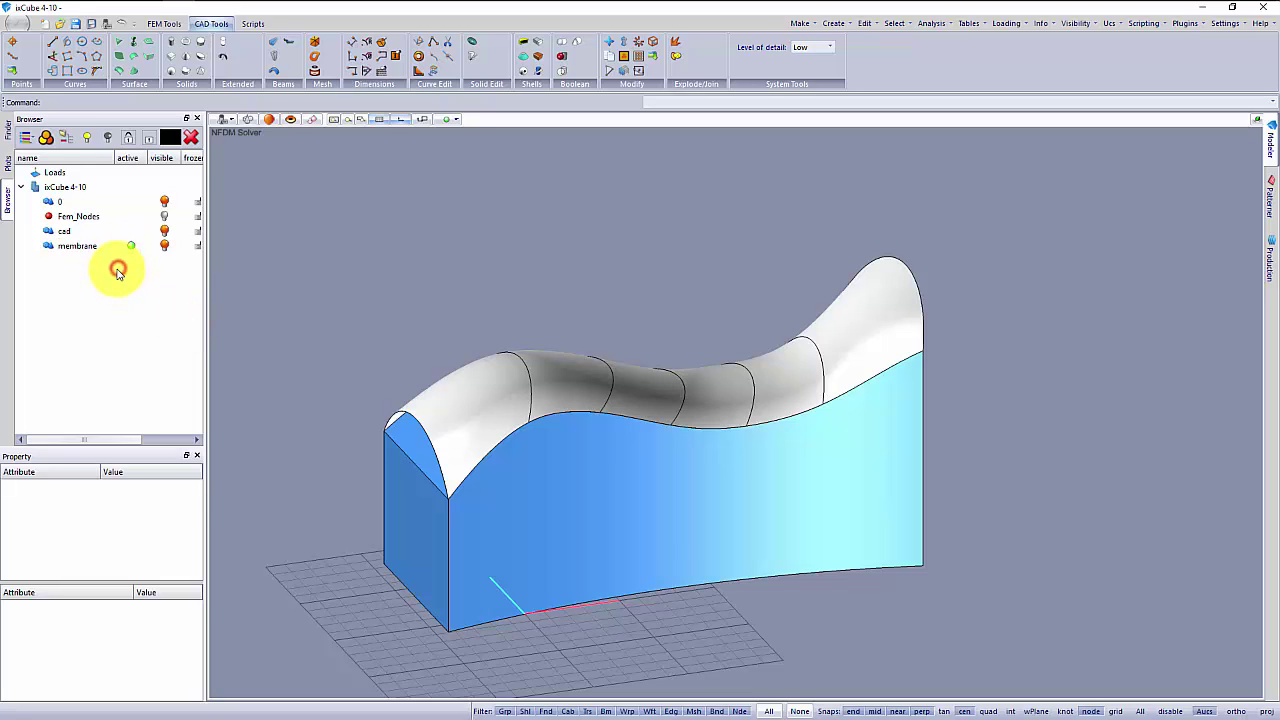
Add a Tenso-Group to the membrane layer and make that group active.
{"action": "left_click", "coordinate": [70, 143]}
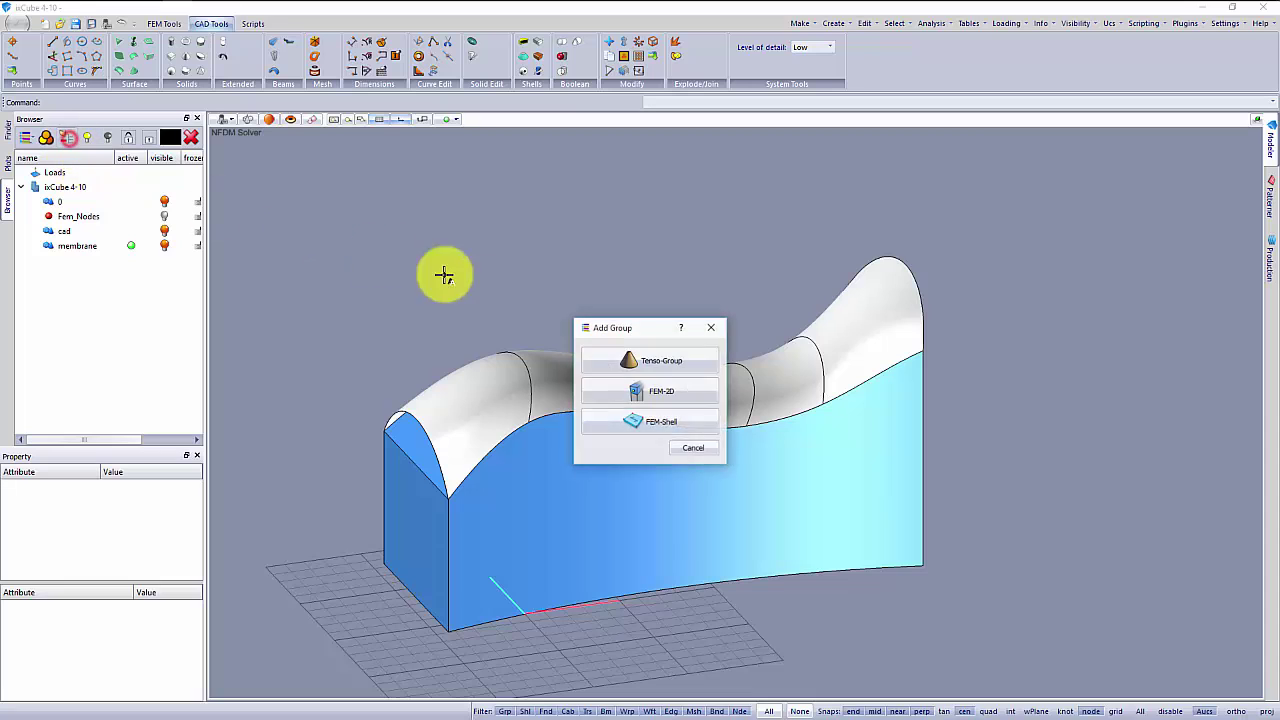
{"action": "left_click", "coordinate": [605, 366]}
{"action": "left_click", "coordinate": [34, 246]}
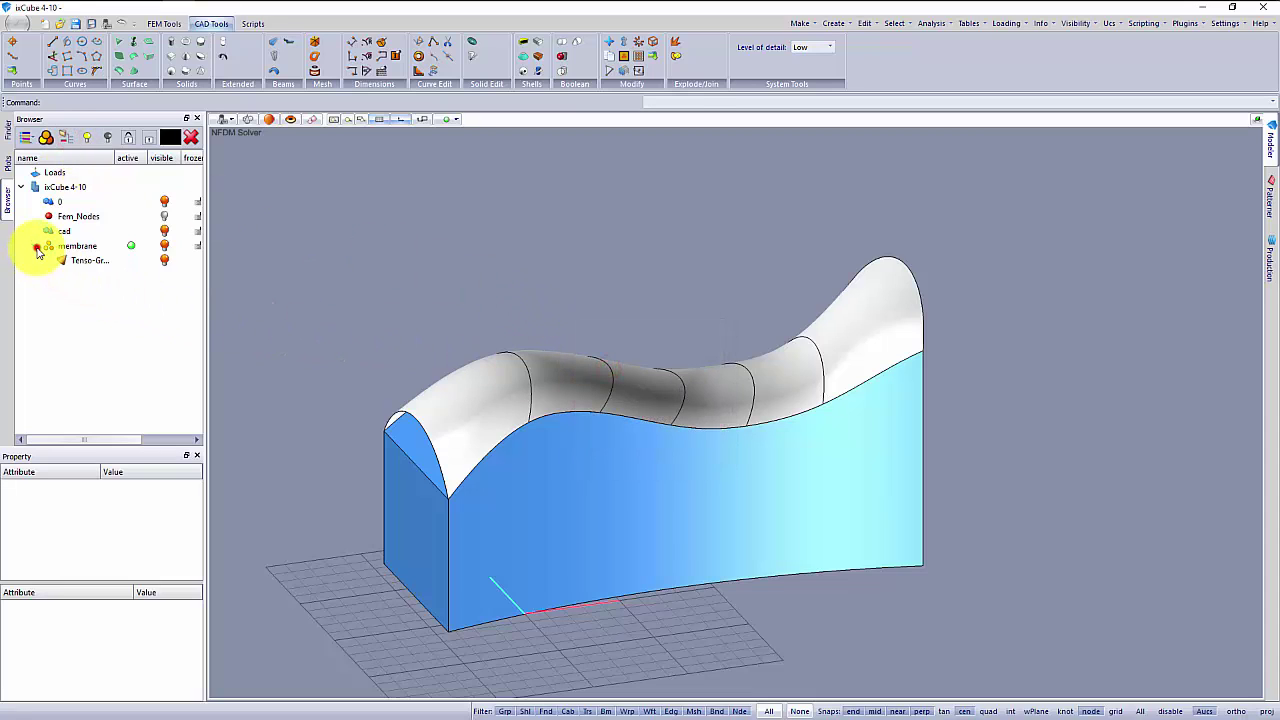
{"action": "left_click", "coordinate": [115, 260]}
{"action": "left_click", "coordinate": [121, 286]}
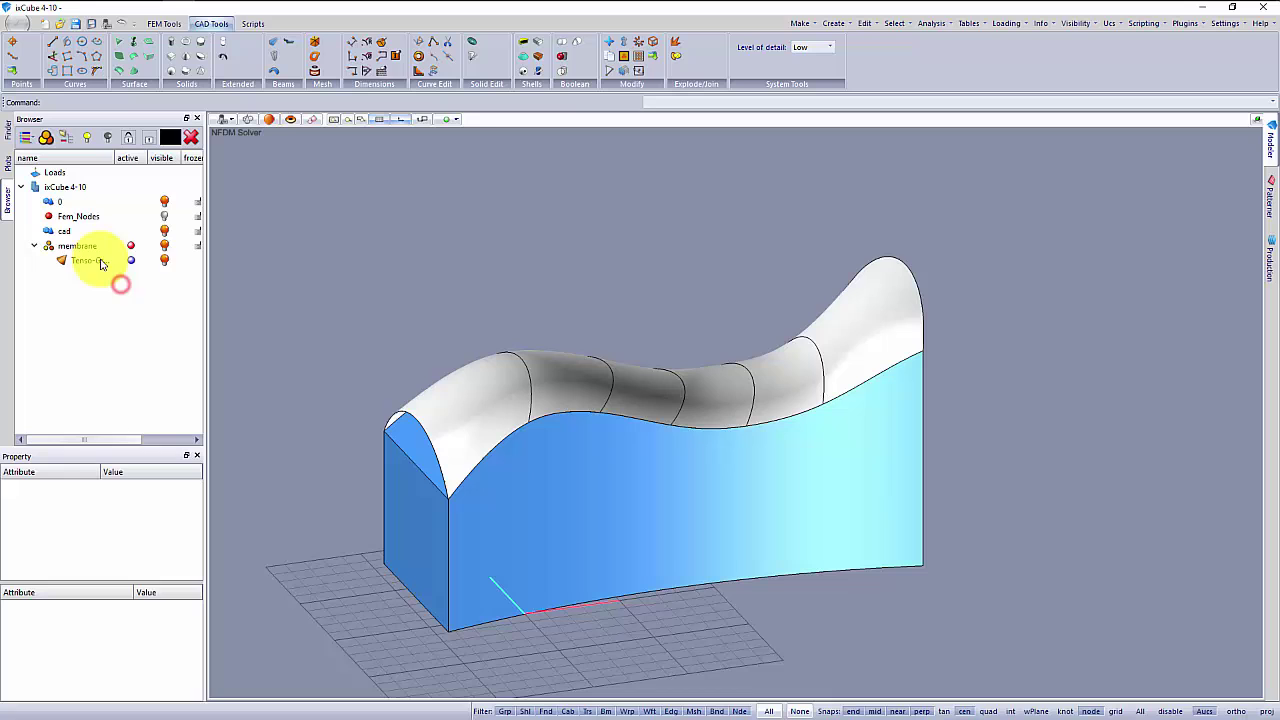
{"action": "left_click", "coordinate": [91, 260]}
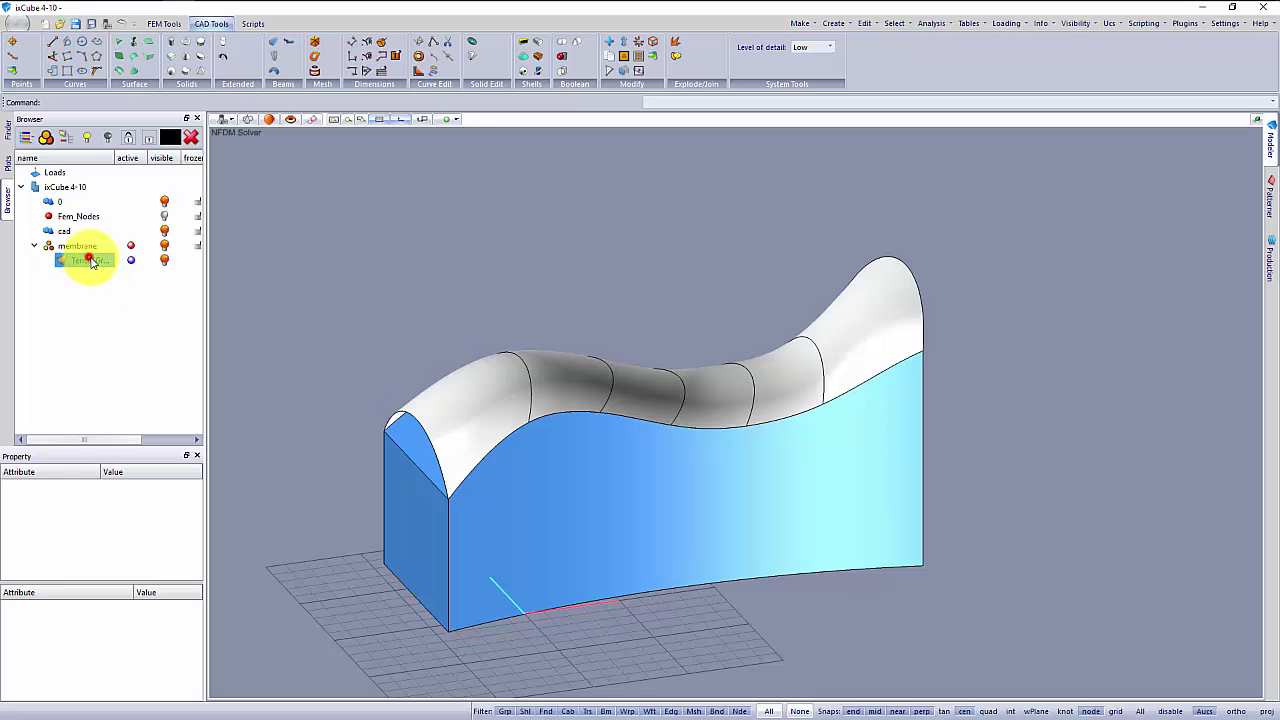
Clear the selection of the low-end panel and switch off the Aucs option.
{"action": "scroll", "coordinate": [442, 415], "scroll_direction": "up", "scroll_amount": 4}
{"action": "left_click", "coordinate": [437, 394]}
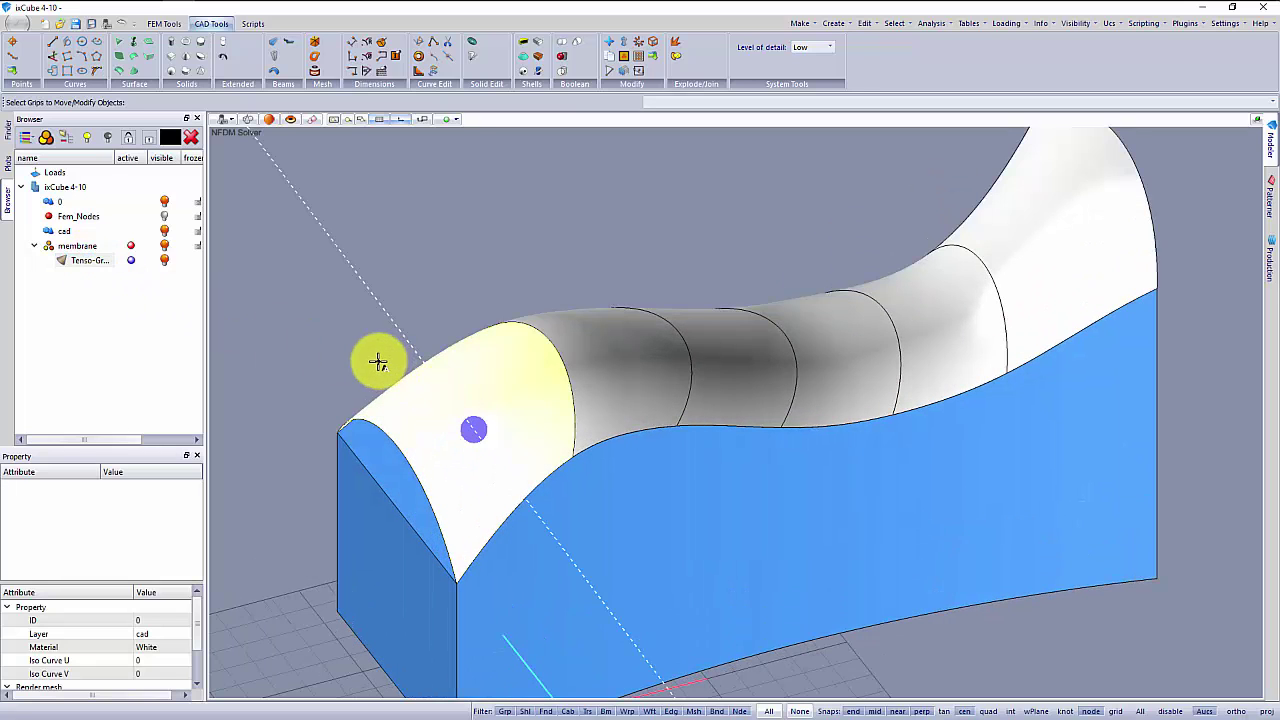
{"action": "left_click", "coordinate": [1140, 654]}
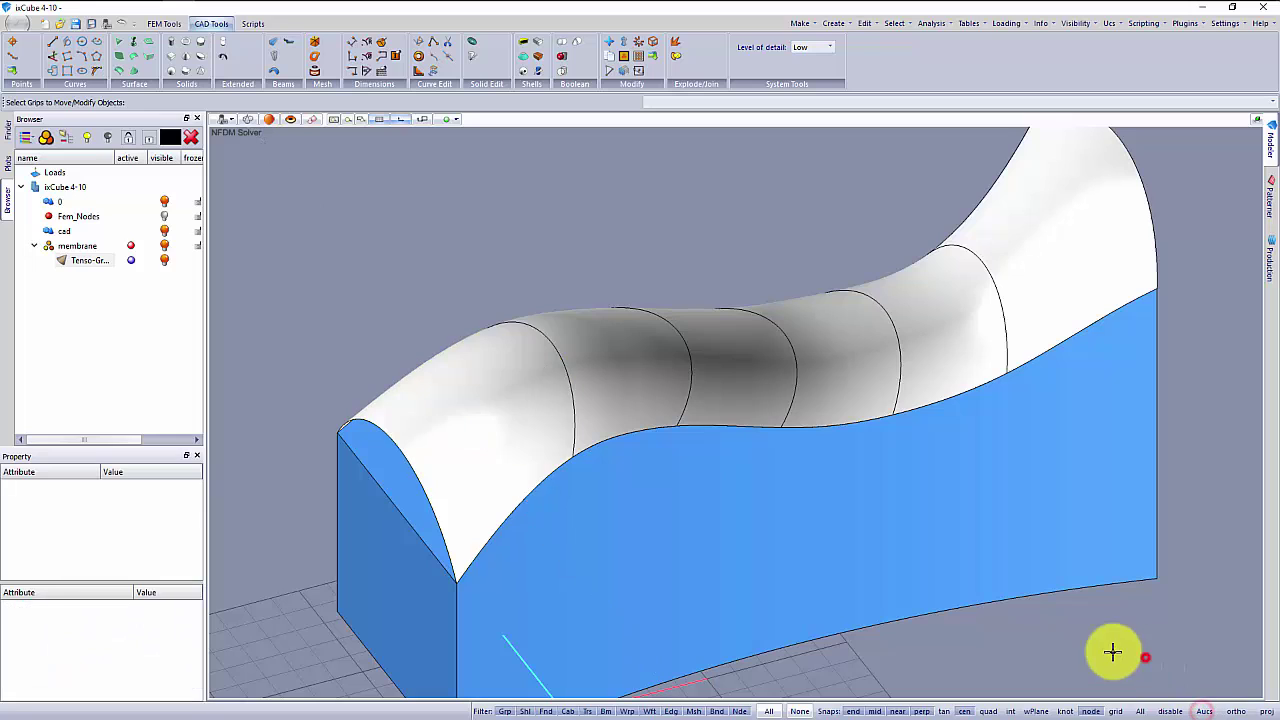
Mesh the first panel at the low end into the active Tenso-Group with a maximum edge length of 1 m.
{"action": "left_click", "coordinate": [490, 403]}
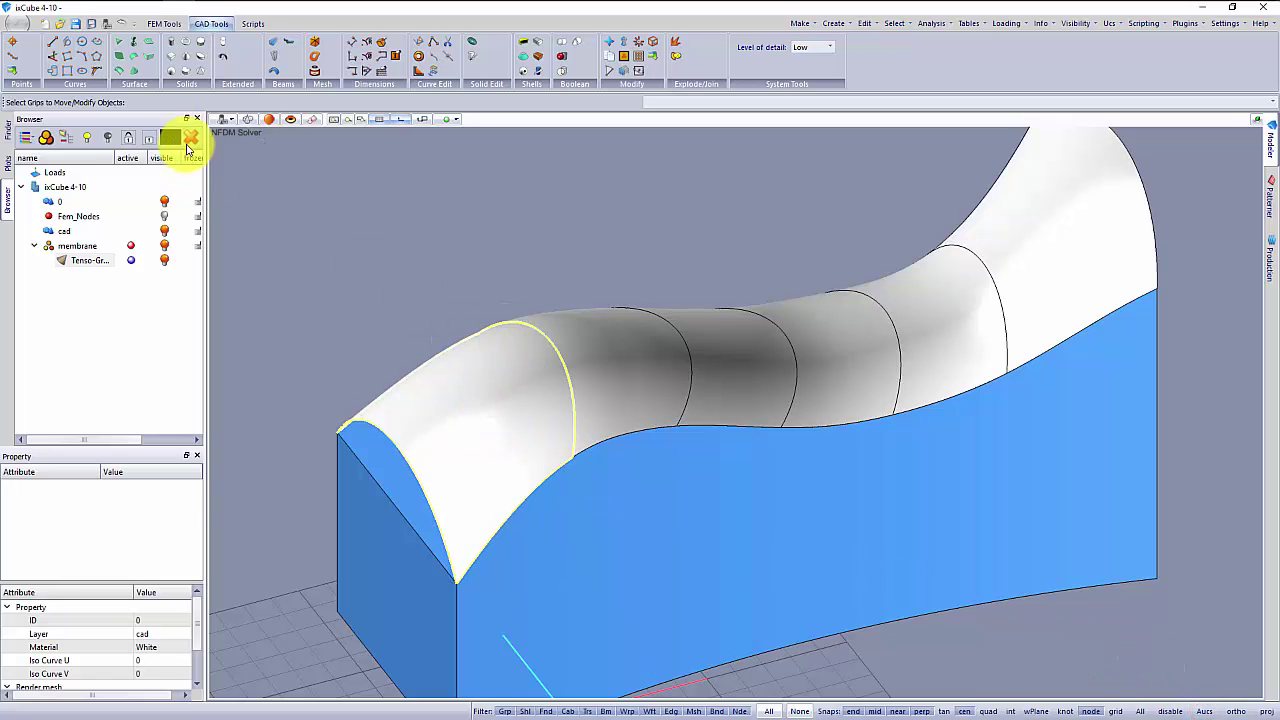
{"action": "left_click", "coordinate": [166, 24]}
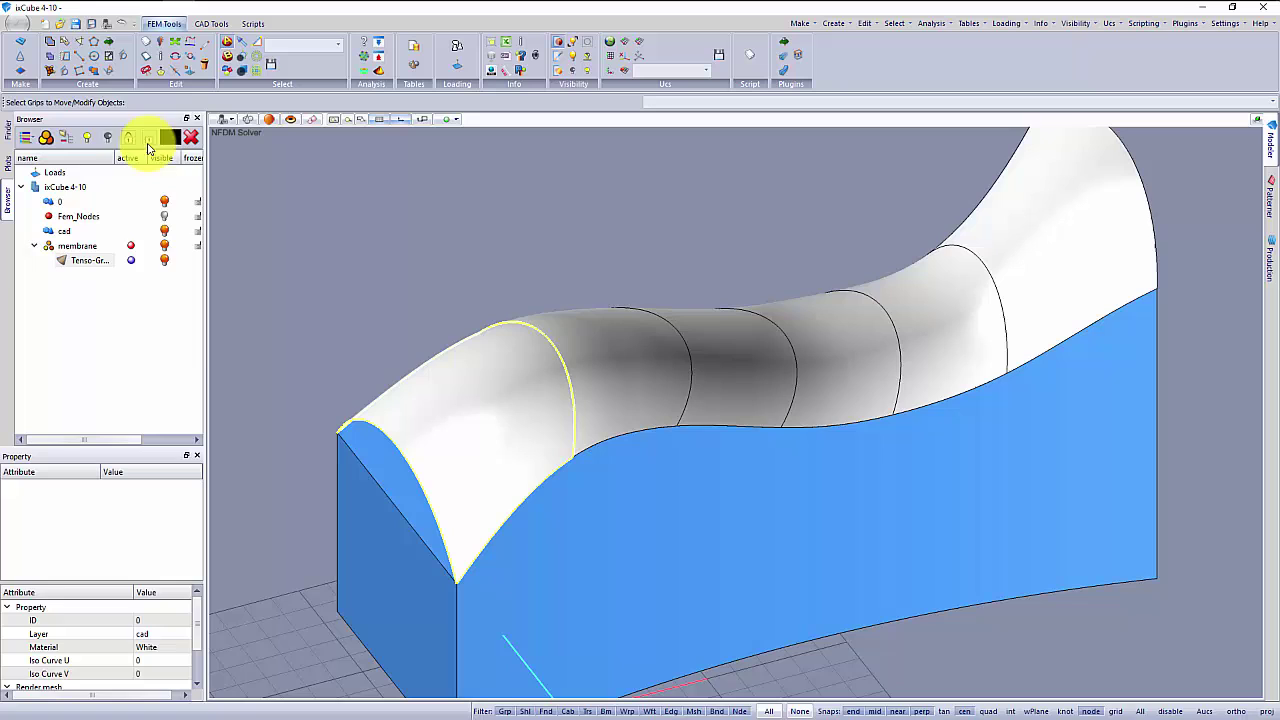
{"action": "left_click", "coordinate": [66, 46]}
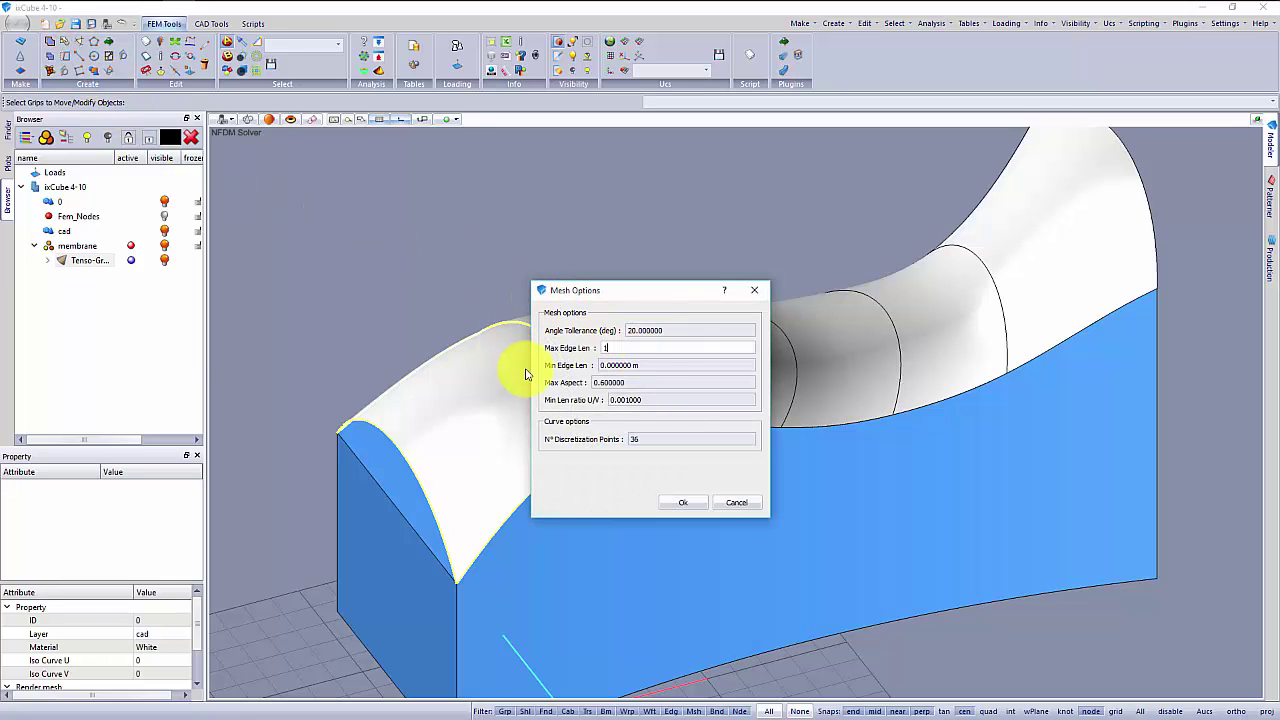
{"action": "left_click", "coordinate": [672, 502]}
{"action": "left_click", "coordinate": [392, 322]}
{"action": "middle_click_drag", "start_coordinate": [513, 429], "coordinate": [455, 405]}
{"action": "left_click_drag", "start_coordinate": [453, 405], "coordinate": [557, 443]}
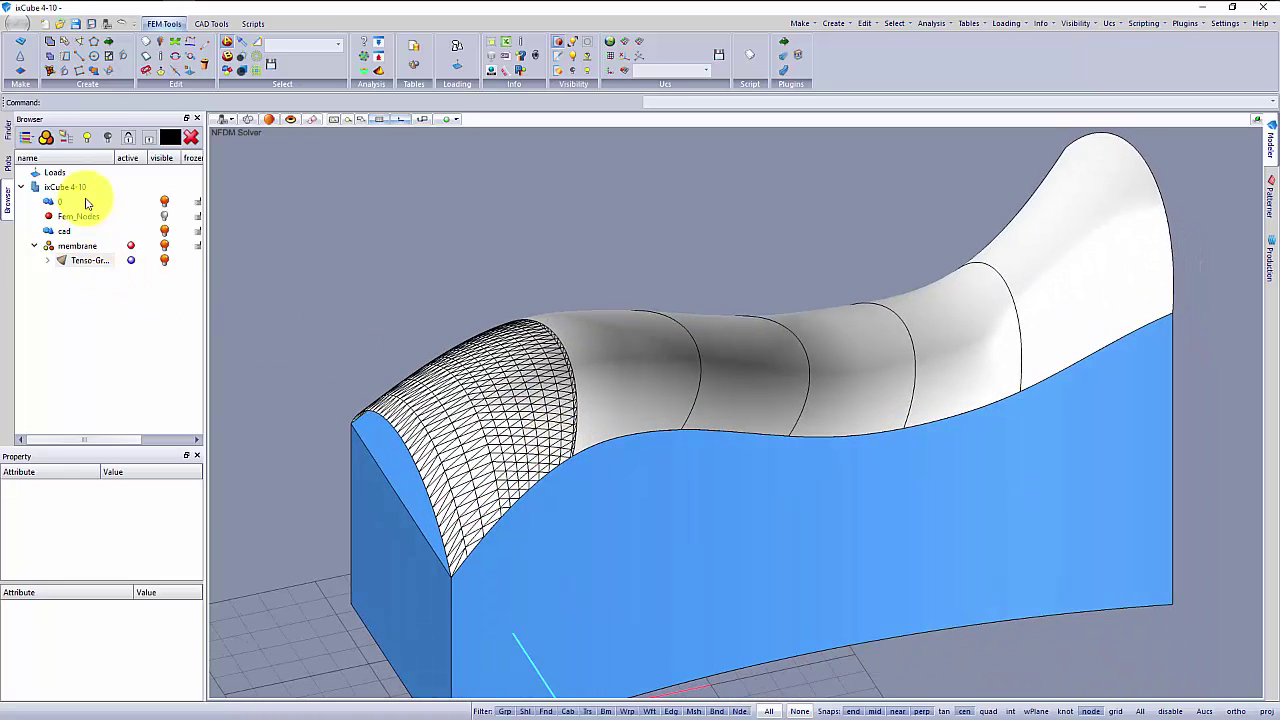
Add a second Tenso-Group to the membrane layer and make it the active group.
{"action": "left_click", "coordinate": [63, 137]}
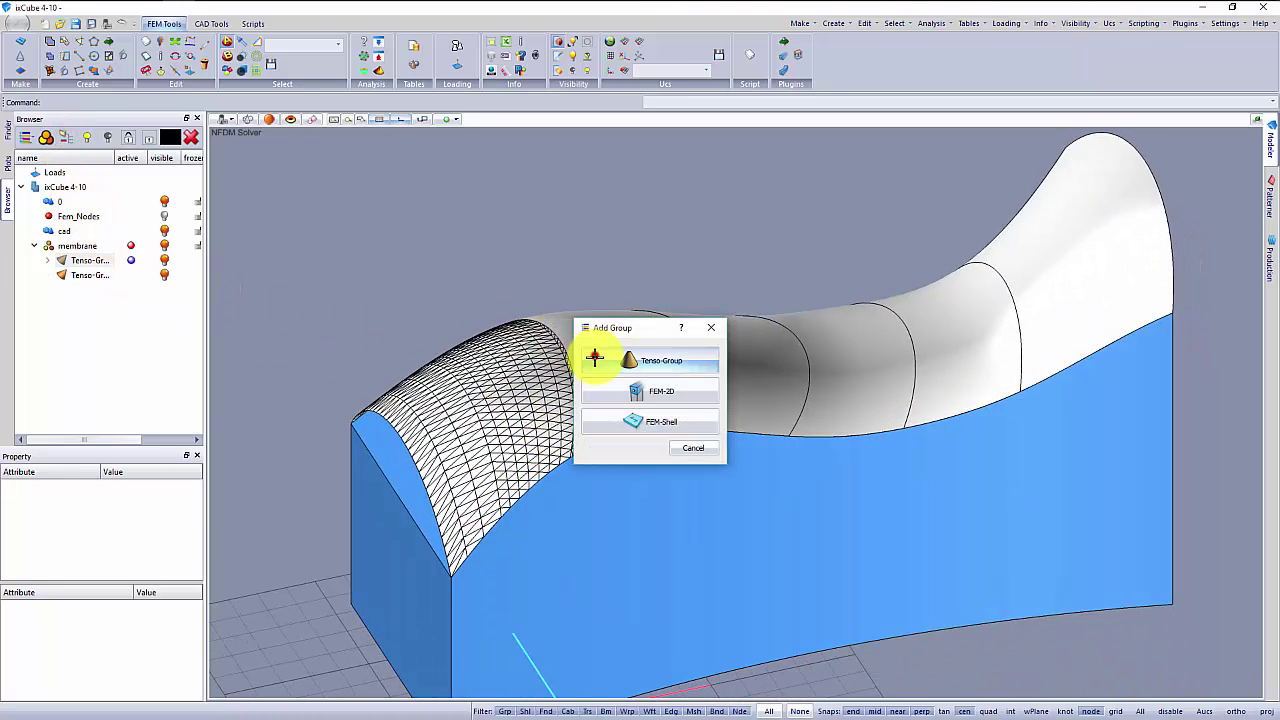
{"action": "left_click", "coordinate": [595, 357]}
{"action": "left_click", "coordinate": [130, 274]}
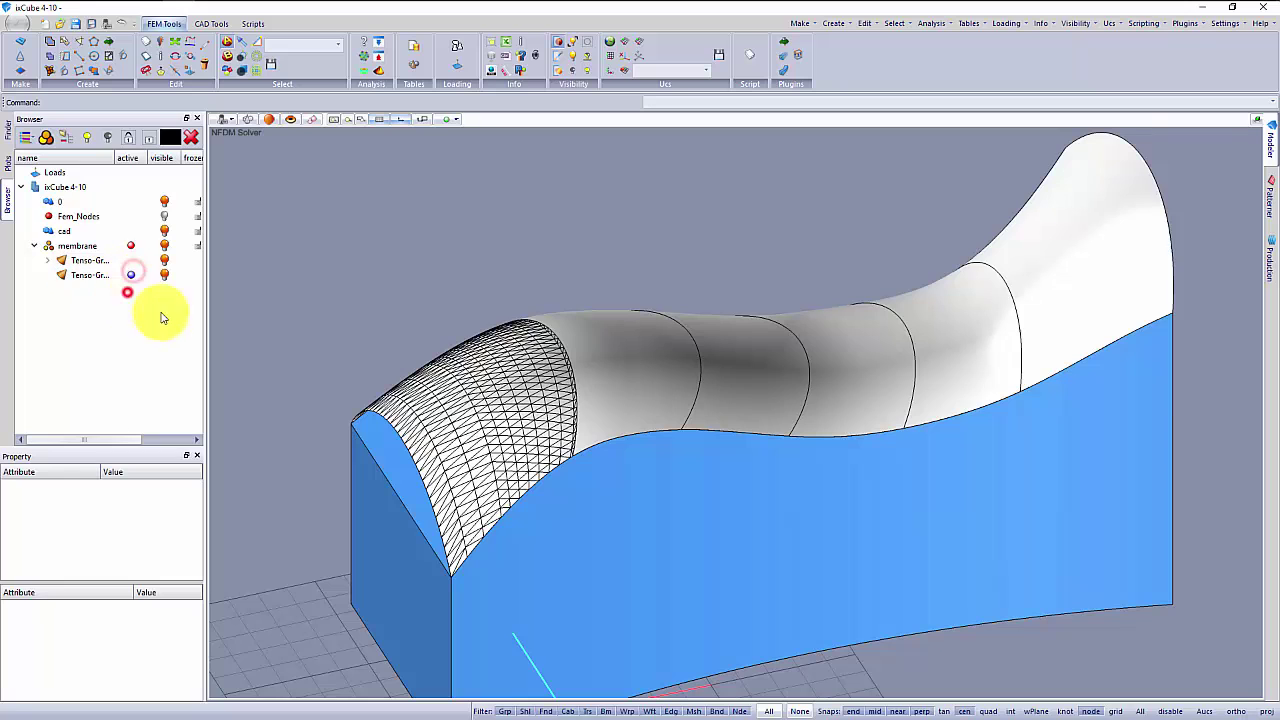
Mesh the second panel of the arched surface into the active group, keeping the 1 m maximum edge length.
{"action": "left_click", "coordinate": [626, 334]}
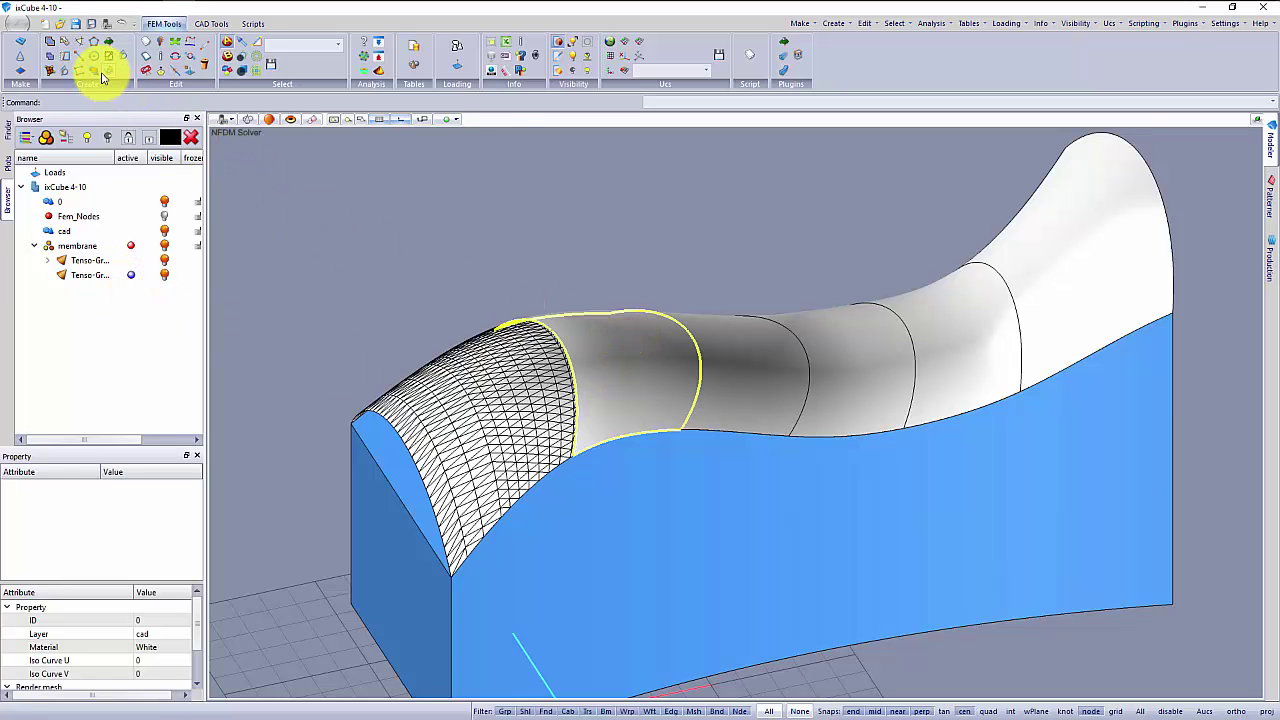
{"action": "left_click", "coordinate": [64, 43]}
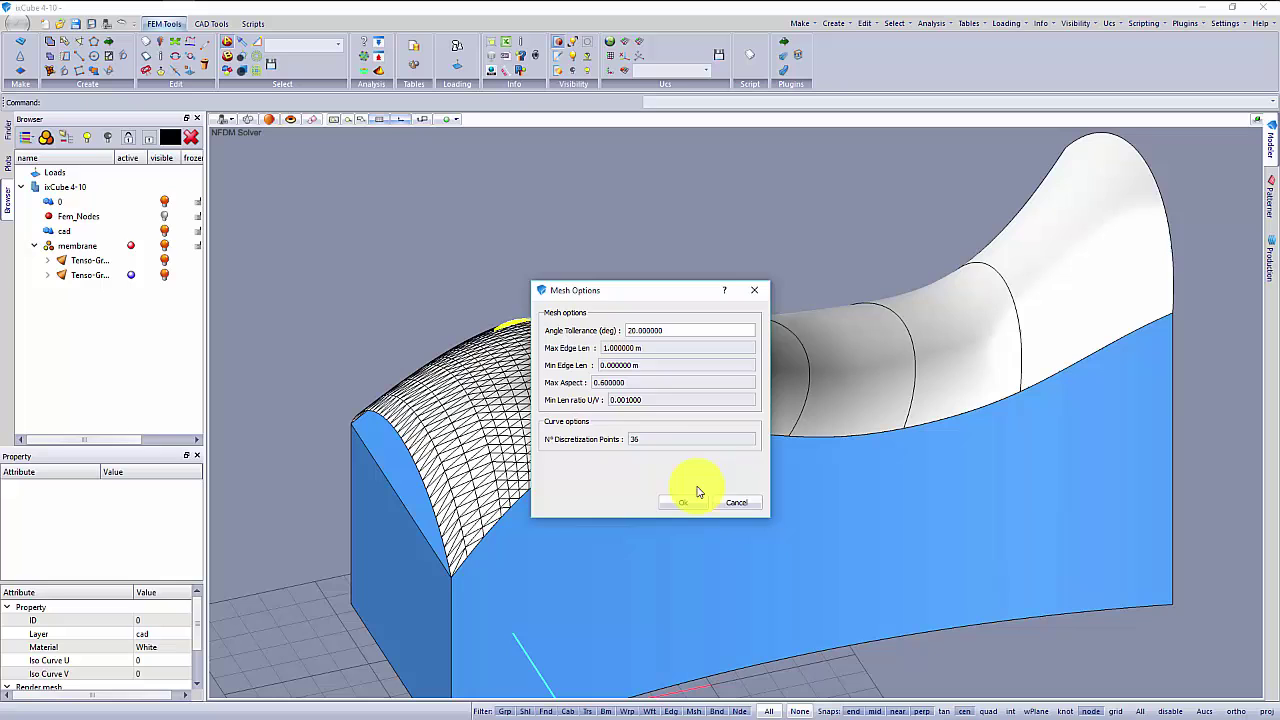
{"action": "left_click", "coordinate": [688, 500]}
{"action": "left_click", "coordinate": [546, 262]}
{"action": "middle_click_drag", "start_coordinate": [505, 286], "coordinate": [491, 316]}
Add a third Tenso-Group to the membrane layer and make it the active group.
{"action": "left_click", "coordinate": [67, 140]}
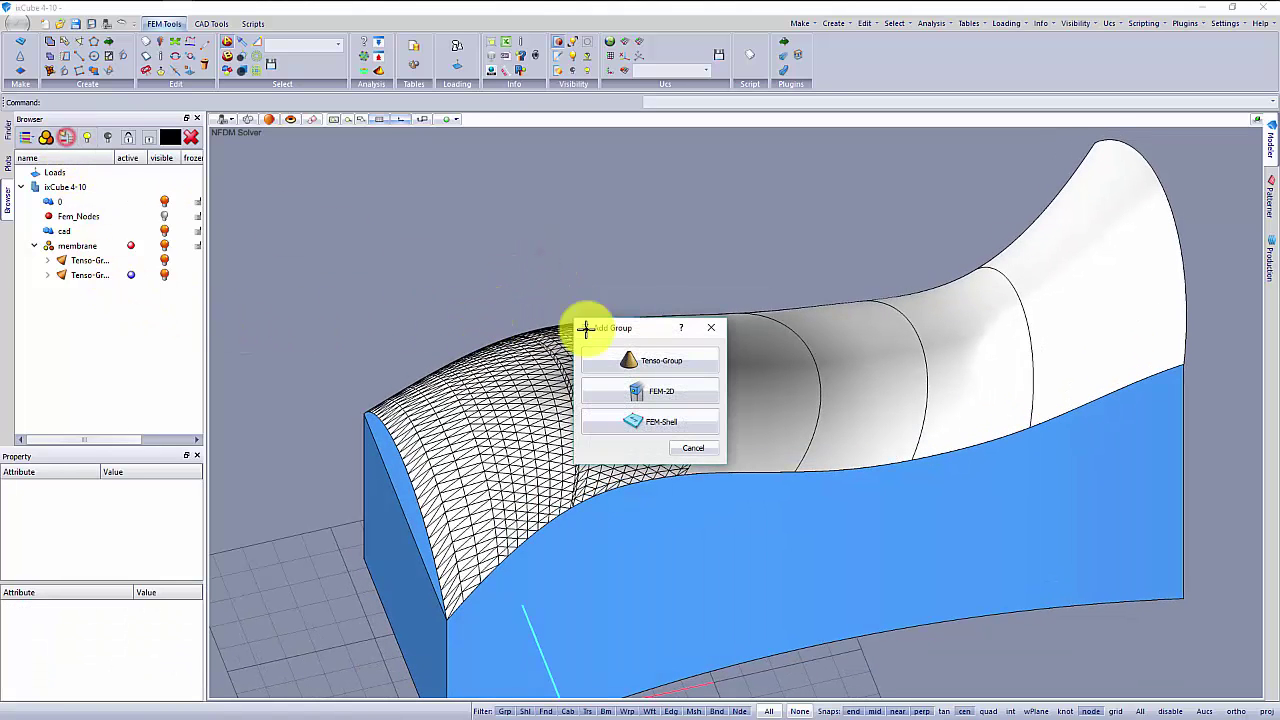
{"action": "left_click", "coordinate": [657, 360]}
{"action": "left_click", "coordinate": [131, 289]}
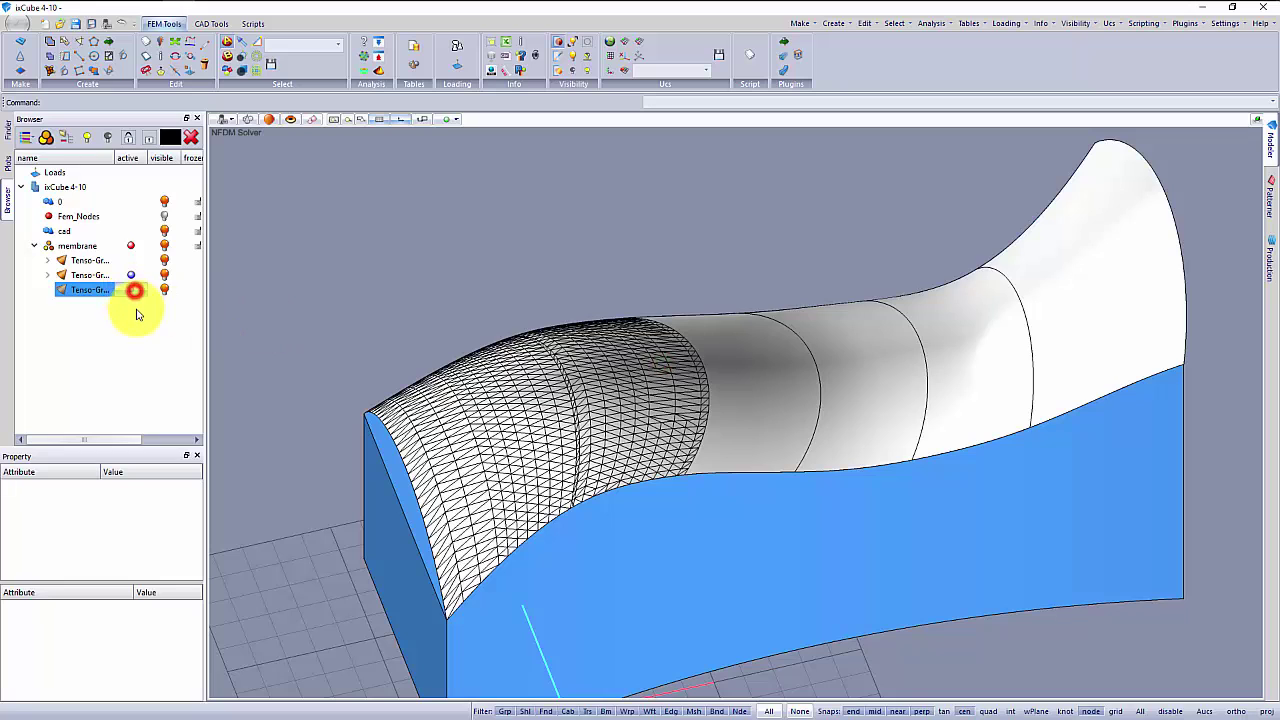
Mesh the third panel of the arched surface into the active group with the same 1 m maximum edge length.
{"action": "left_click", "coordinate": [735, 343]}
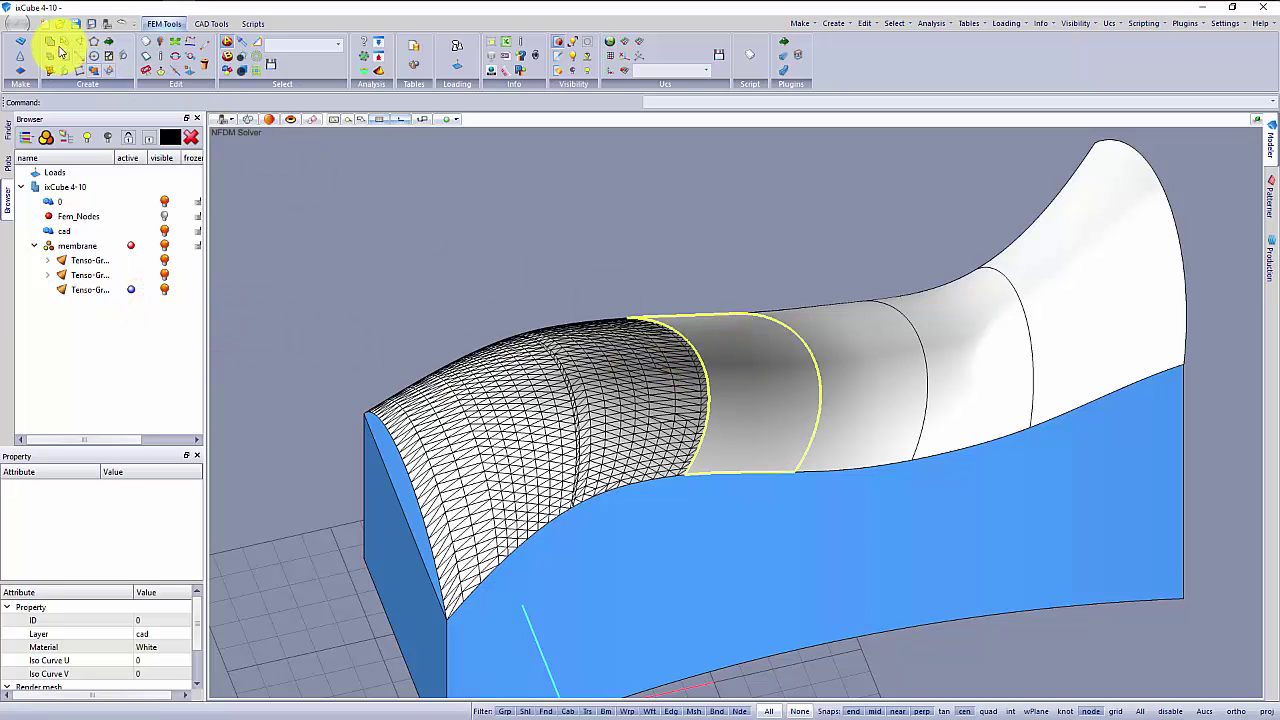
{"action": "left_click", "coordinate": [62, 41]}
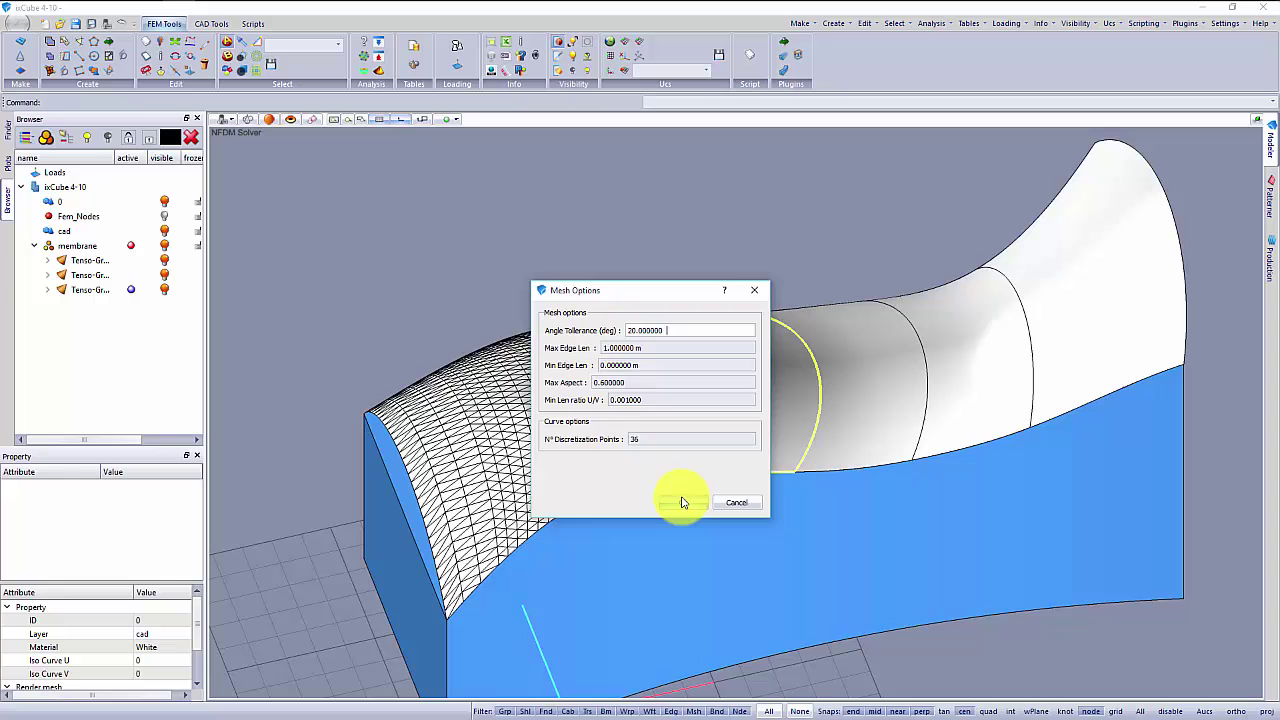
{"action": "left_click", "coordinate": [683, 502]}
{"action": "middle_click_drag", "start_coordinate": [751, 434], "coordinate": [820, 384]}
{"action": "left_click", "coordinate": [847, 292]}
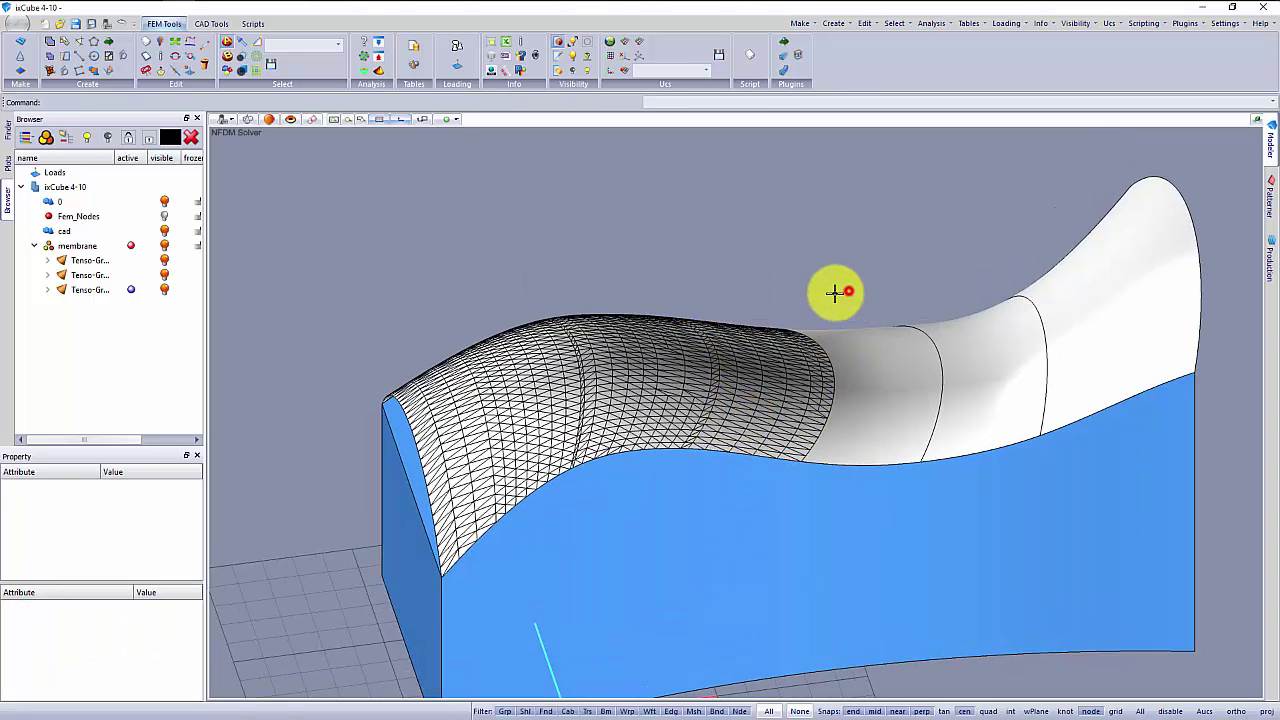
Add a fourth Tenso-Group to the membrane layer and make it the active group.
{"action": "left_click", "coordinate": [66, 137]}
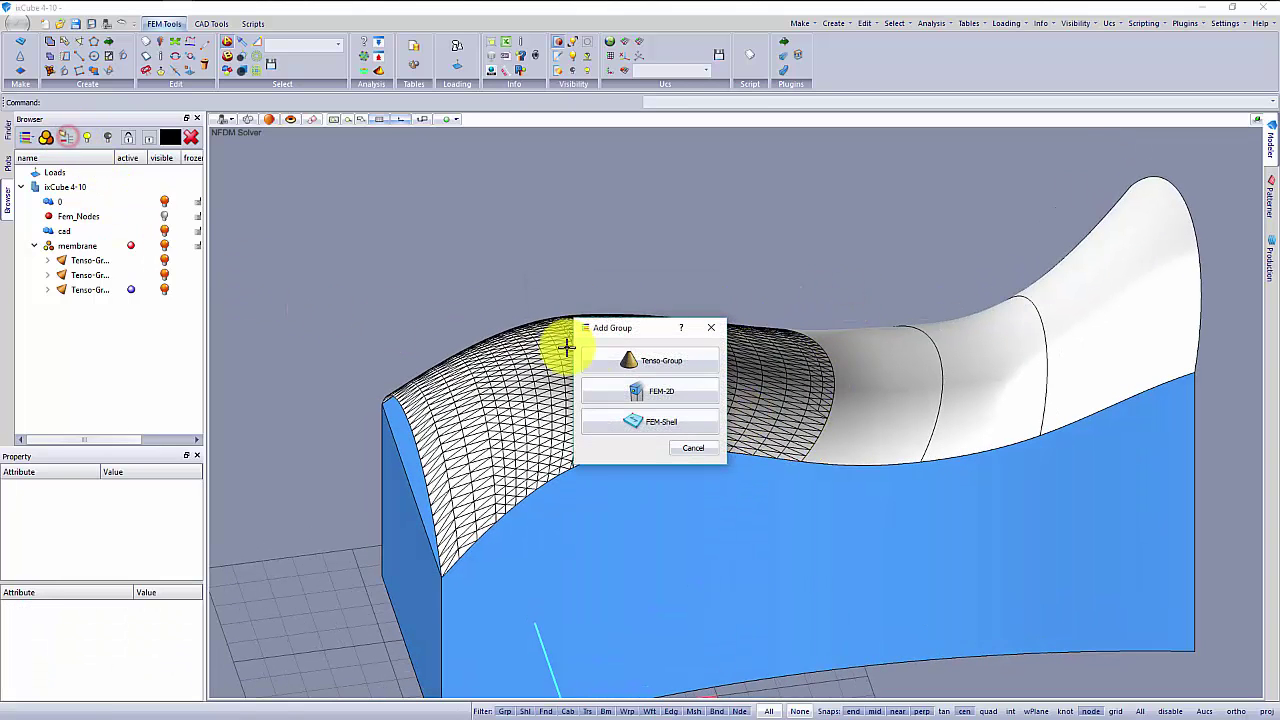
{"action": "left_click", "coordinate": [612, 360]}
{"action": "left_click", "coordinate": [131, 305]}
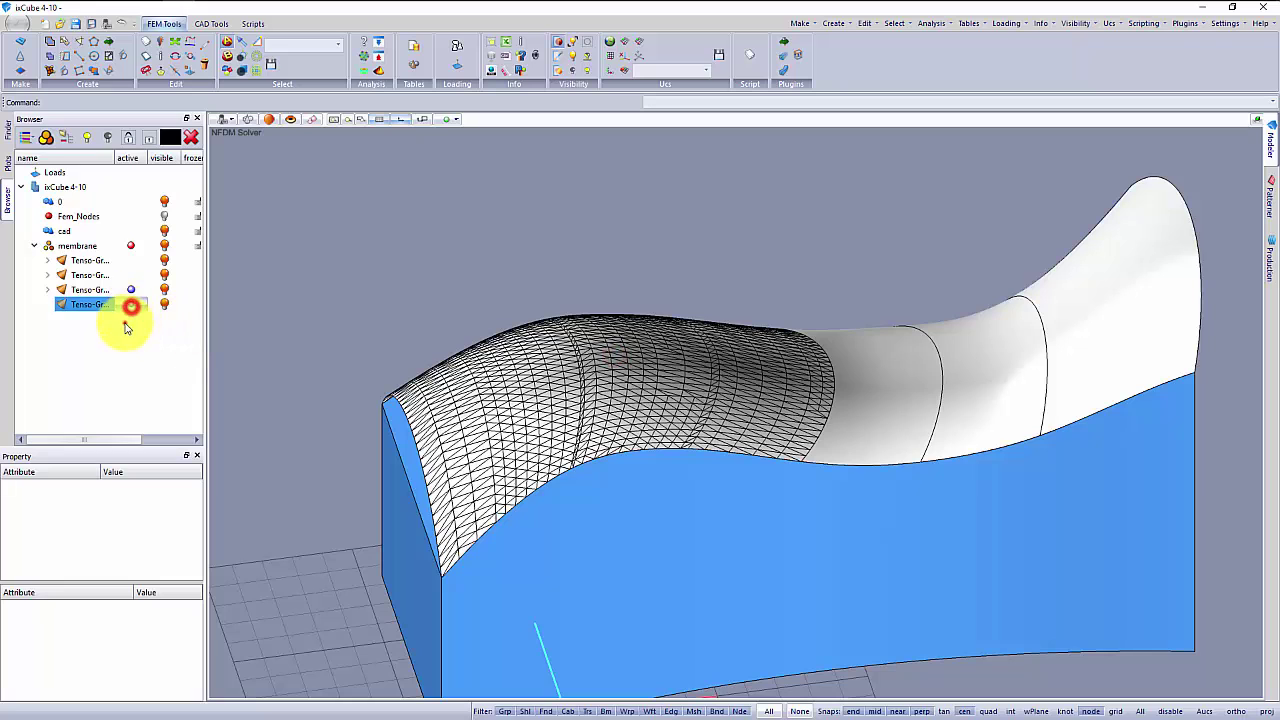
Mesh the fourth panel of the arched surface into the active group, keeping the maximum edge length at 1 m.
{"action": "left_click", "coordinate": [877, 338]}
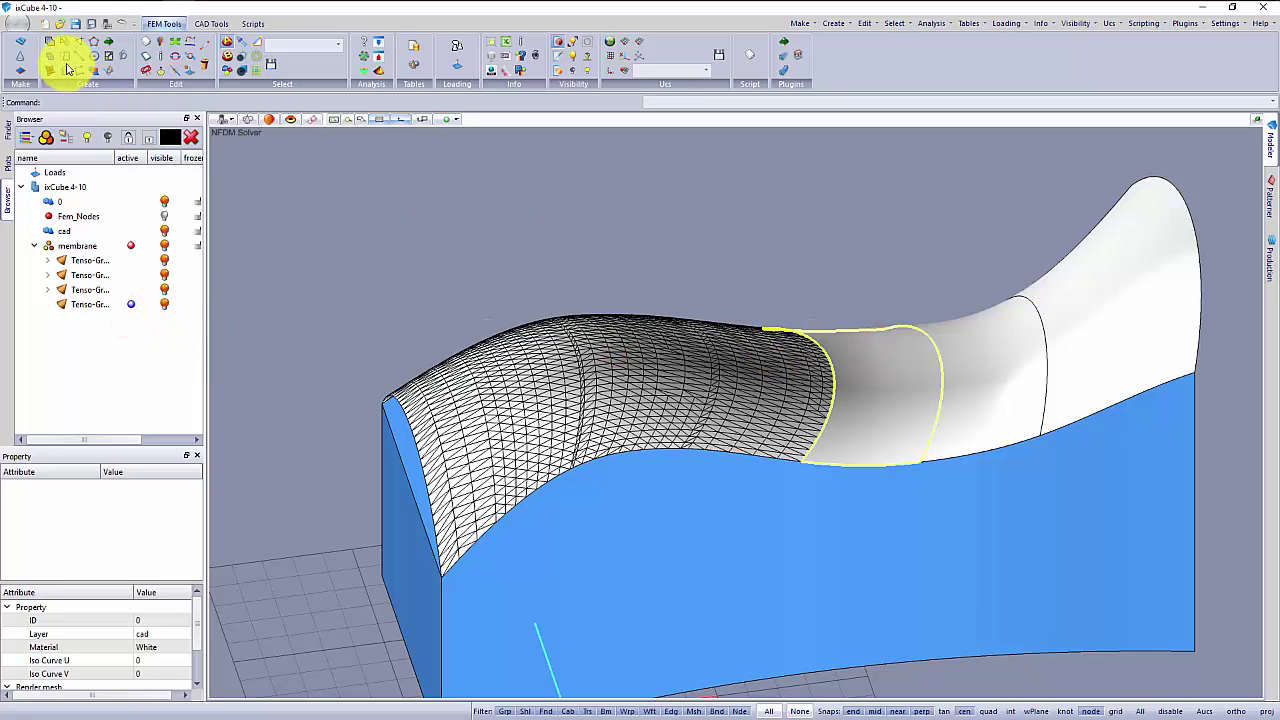
{"action": "left_click", "coordinate": [64, 42]}
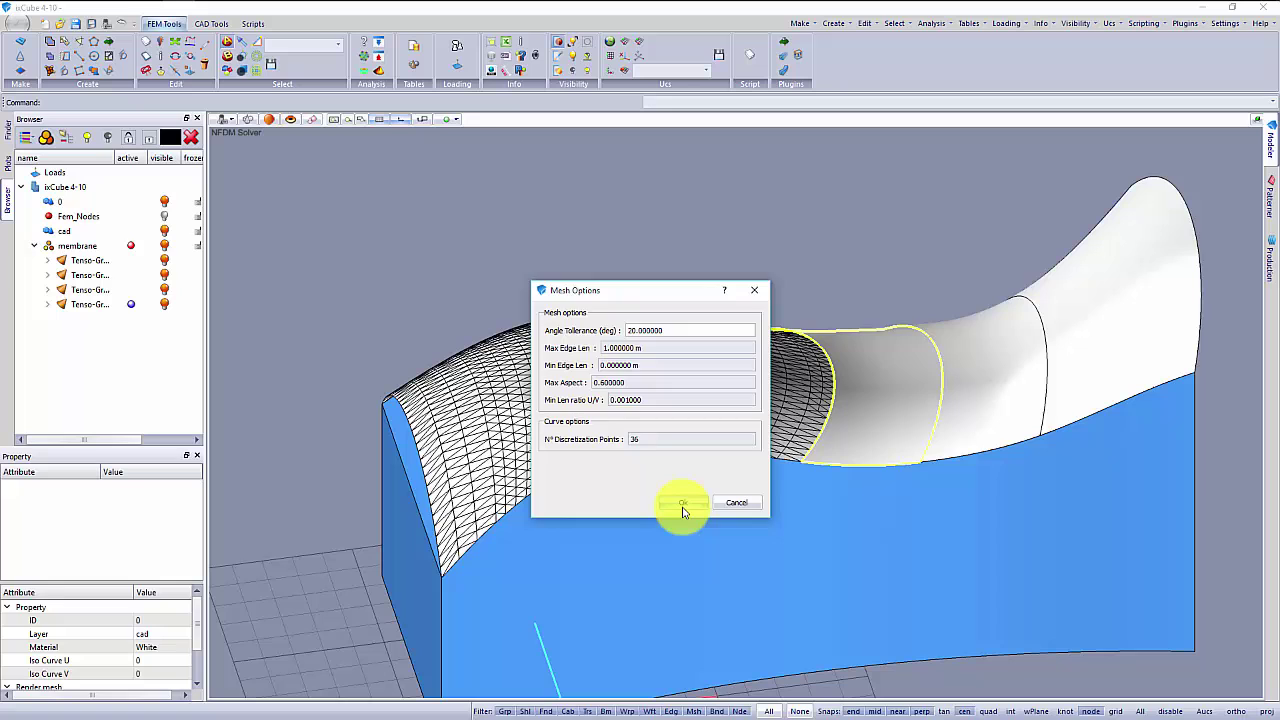
{"action": "left_click", "coordinate": [683, 507]}
{"action": "left_click", "coordinate": [847, 280]}
{"action": "middle_click_drag", "start_coordinate": [747, 355], "coordinate": [592, 382]}
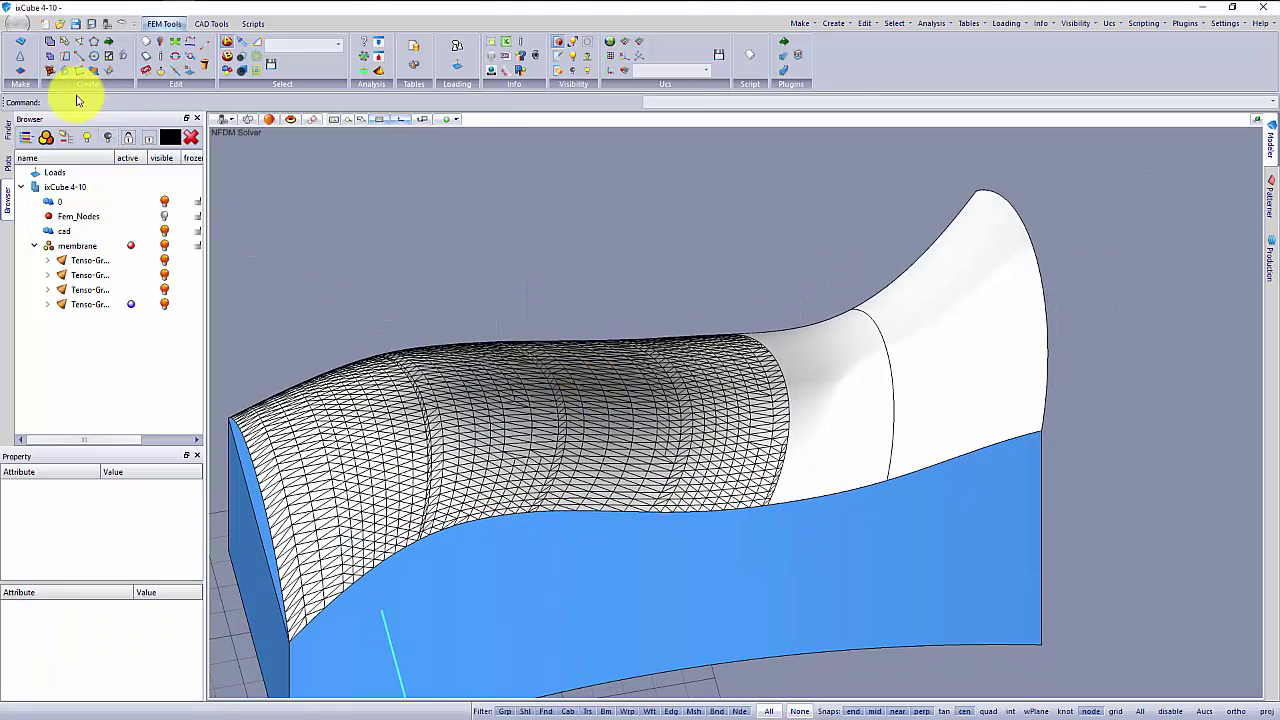
Add a fifth Tenso-Group to the membrane layer and make it the active group.
{"action": "left_click", "coordinate": [46, 137]}
{"action": "left_click", "coordinate": [606, 362]}
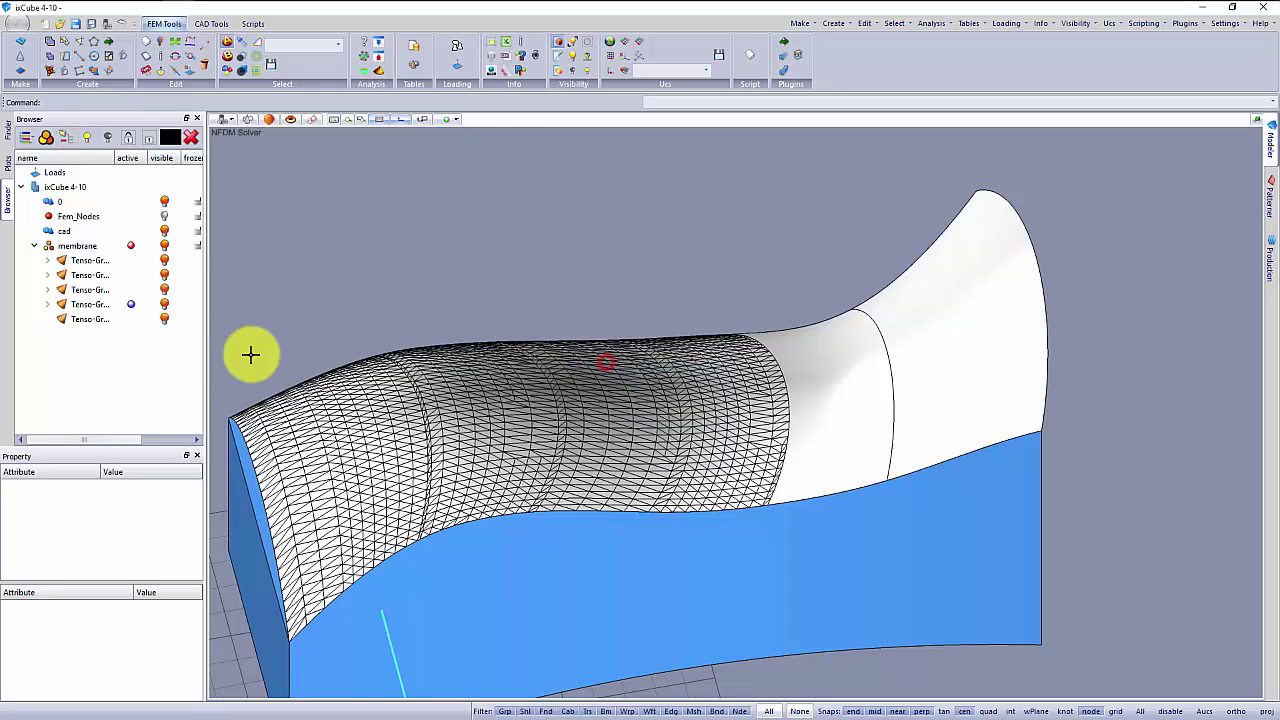
{"action": "left_click", "coordinate": [130, 319]}
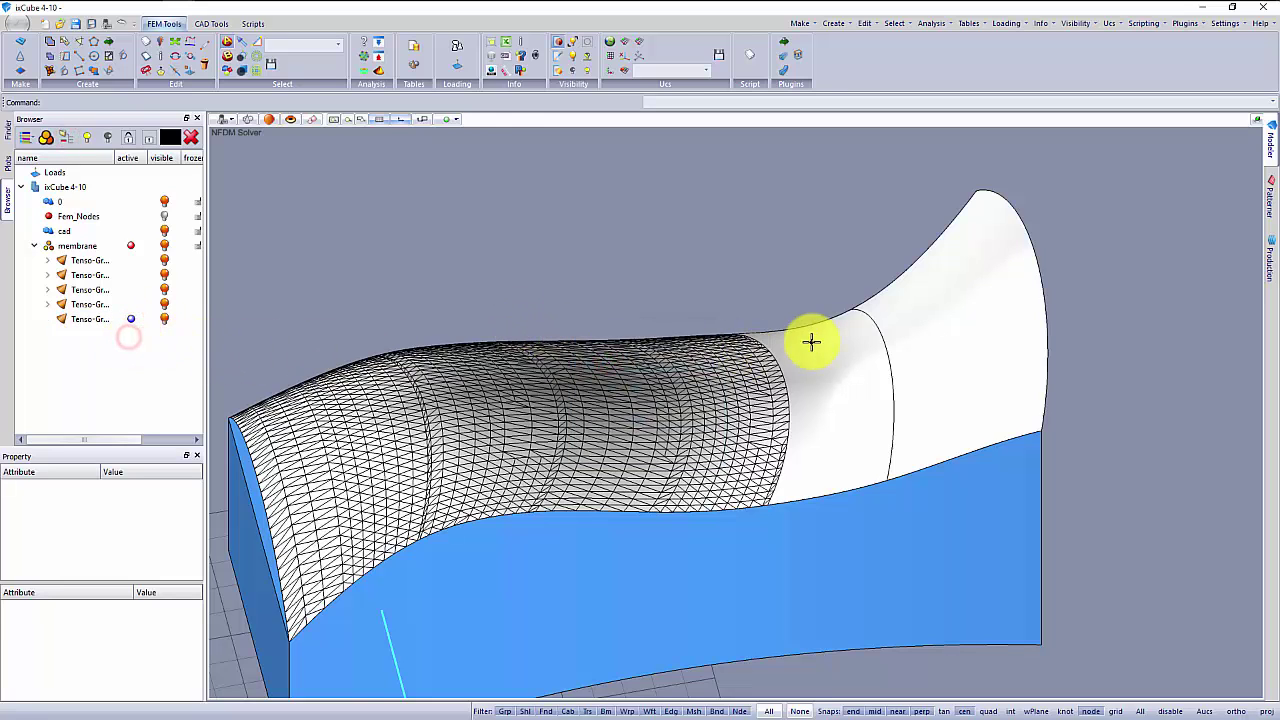
Mesh the fifth panel, next to the high end panel, into the active group with the unchanged mesh options.
{"action": "left_click", "coordinate": [811, 342]}
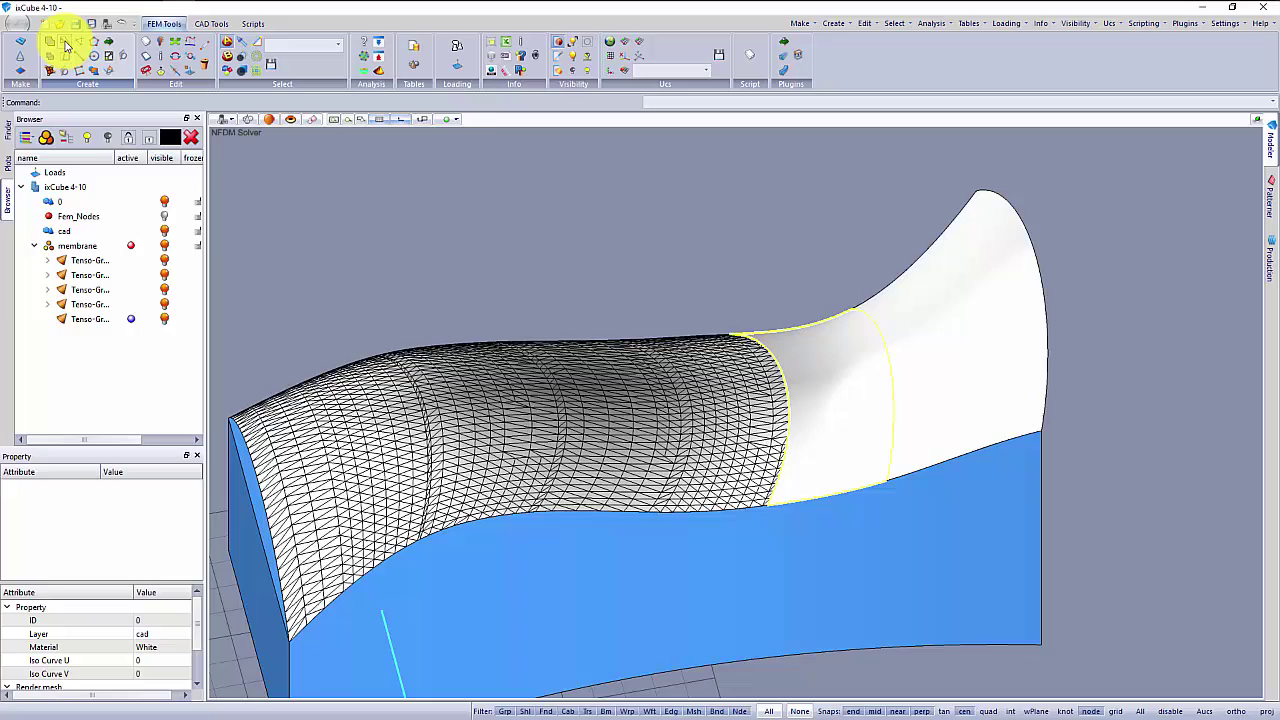
{"action": "left_click", "coordinate": [65, 45]}
{"action": "left_click", "coordinate": [678, 505]}
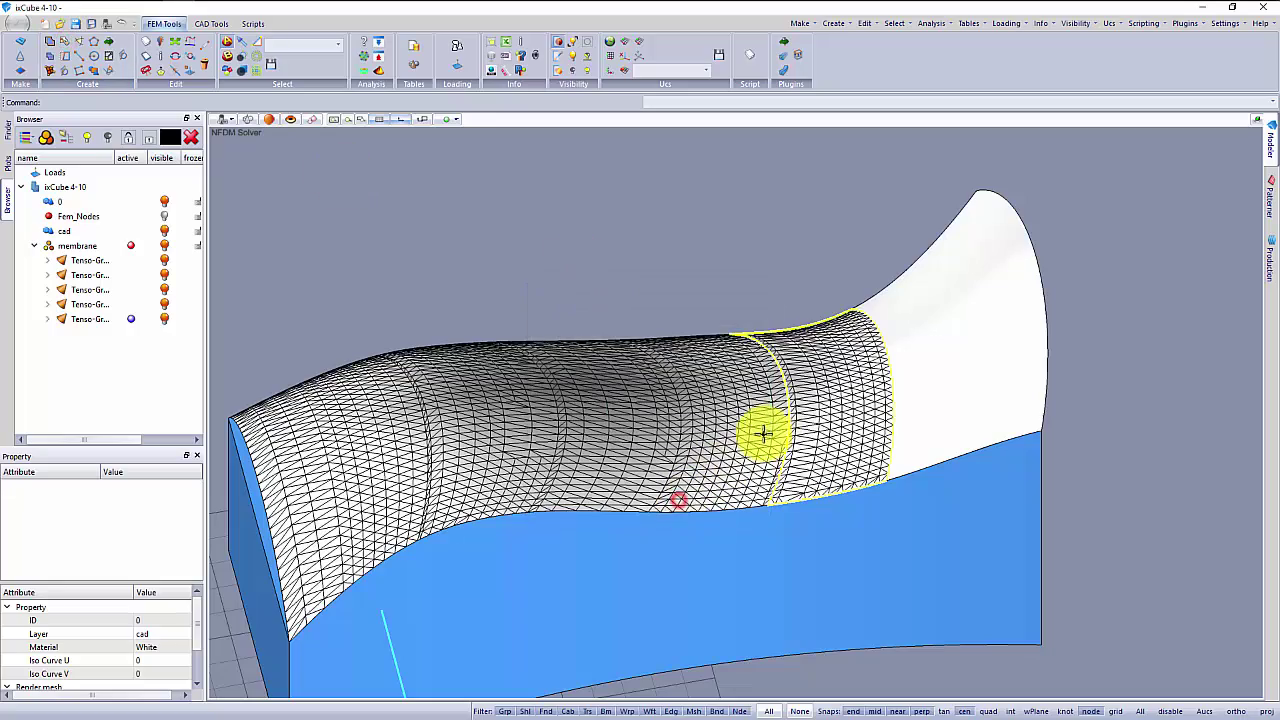
{"action": "left_click", "coordinate": [814, 267]}
{"action": "middle_click_drag", "start_coordinate": [751, 280], "coordinate": [762, 256]}
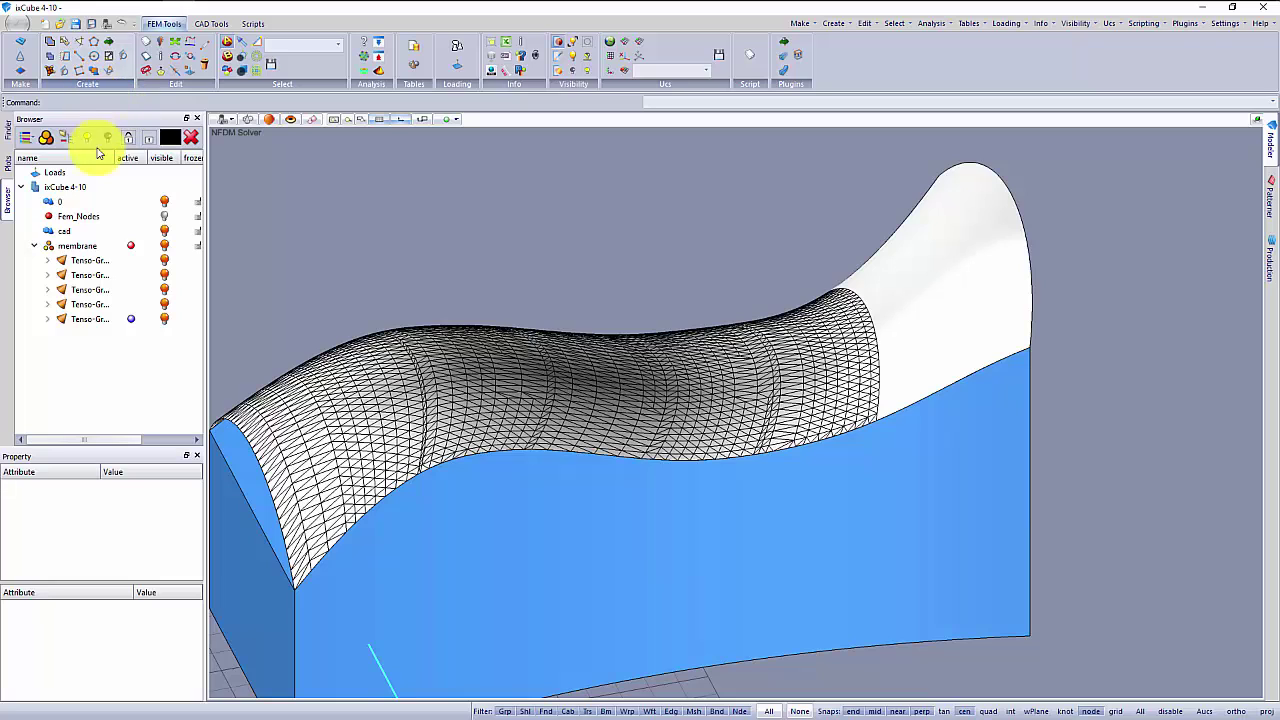
Add a sixth Tenso-Group to the membrane layer and make it the active group.
{"action": "left_click", "coordinate": [66, 138]}
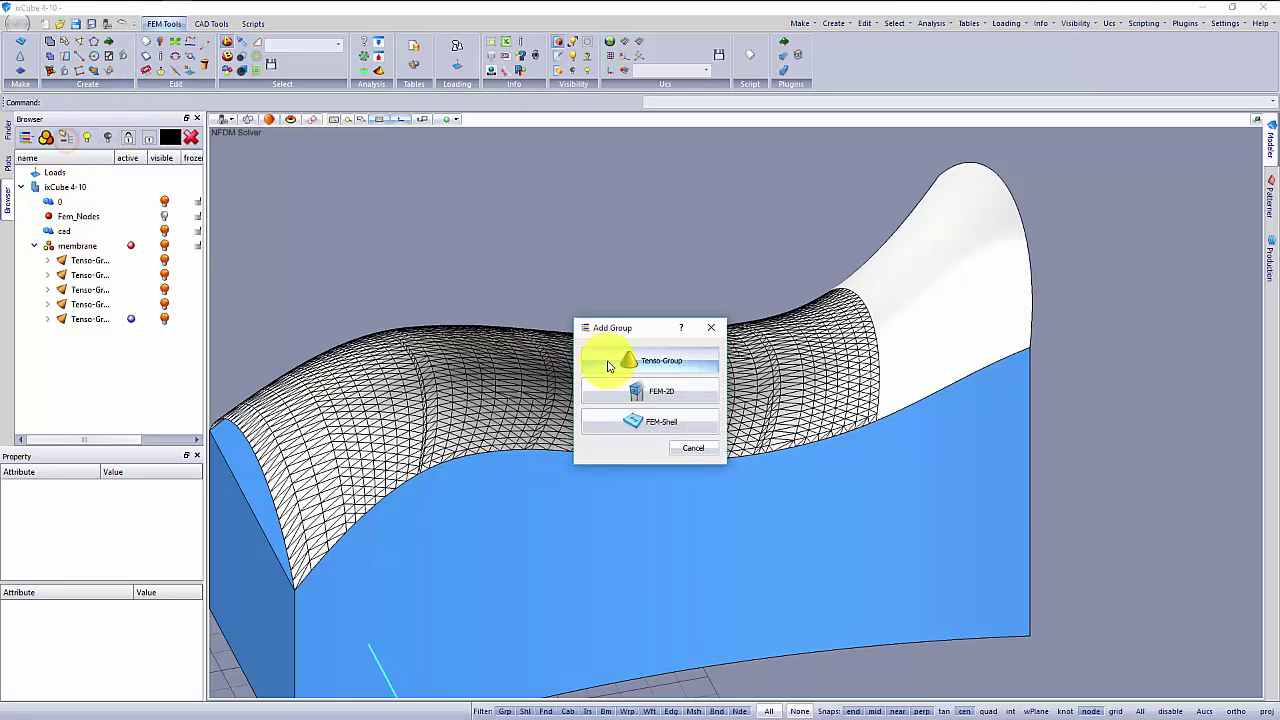
{"action": "left_click", "coordinate": [600, 360]}
{"action": "left_click", "coordinate": [131, 334]}
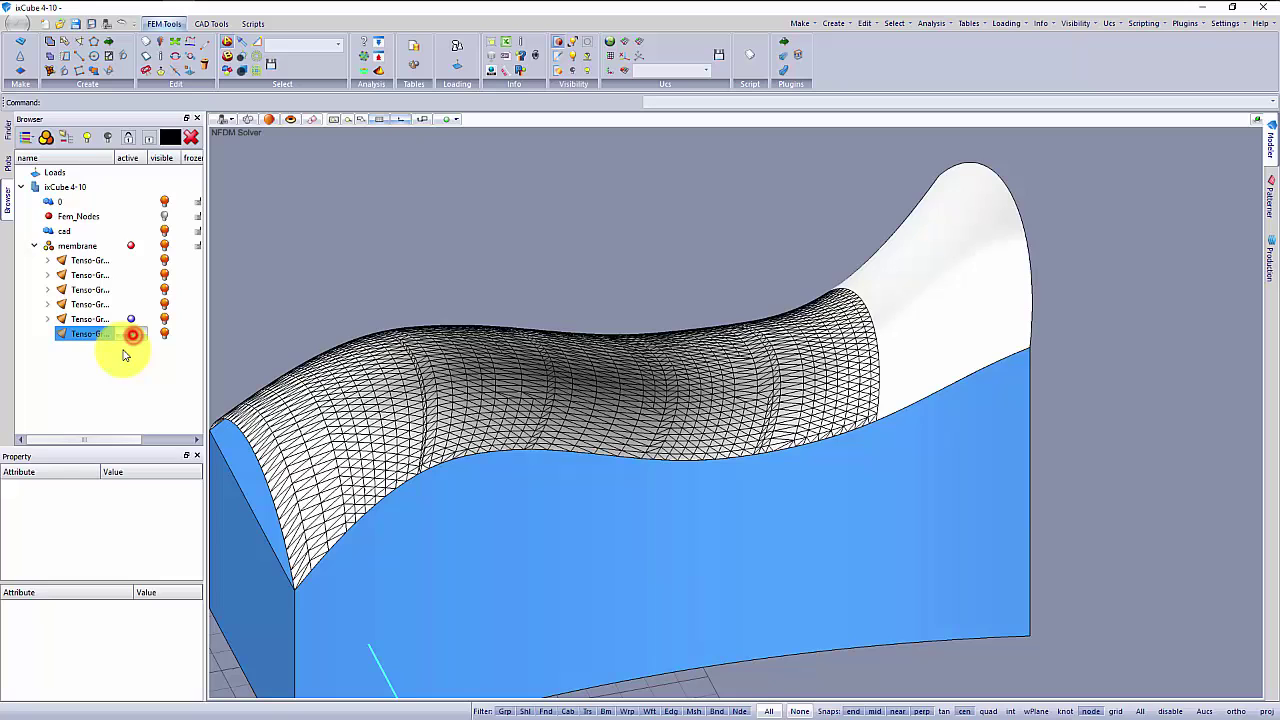
Mesh the last panel at the high end into the active group, keeping the 1 m maximum edge length.
{"action": "left_click", "coordinate": [903, 243]}
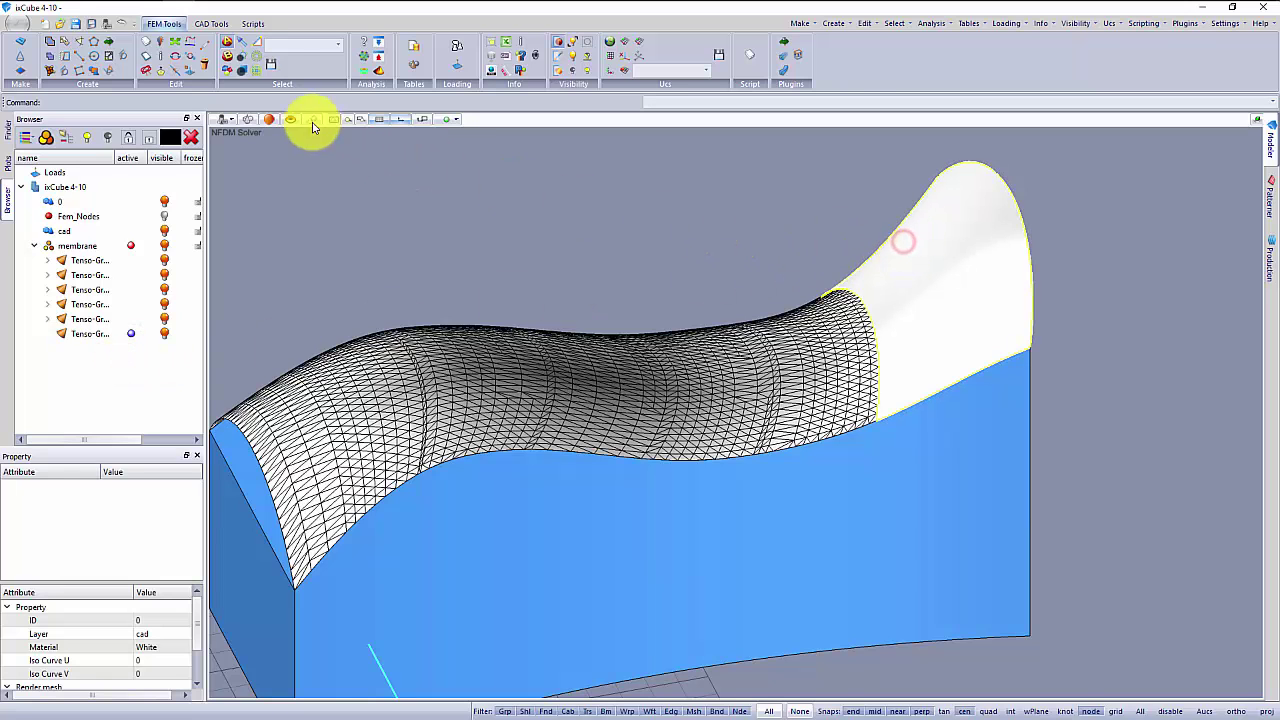
{"action": "left_click", "coordinate": [67, 42]}
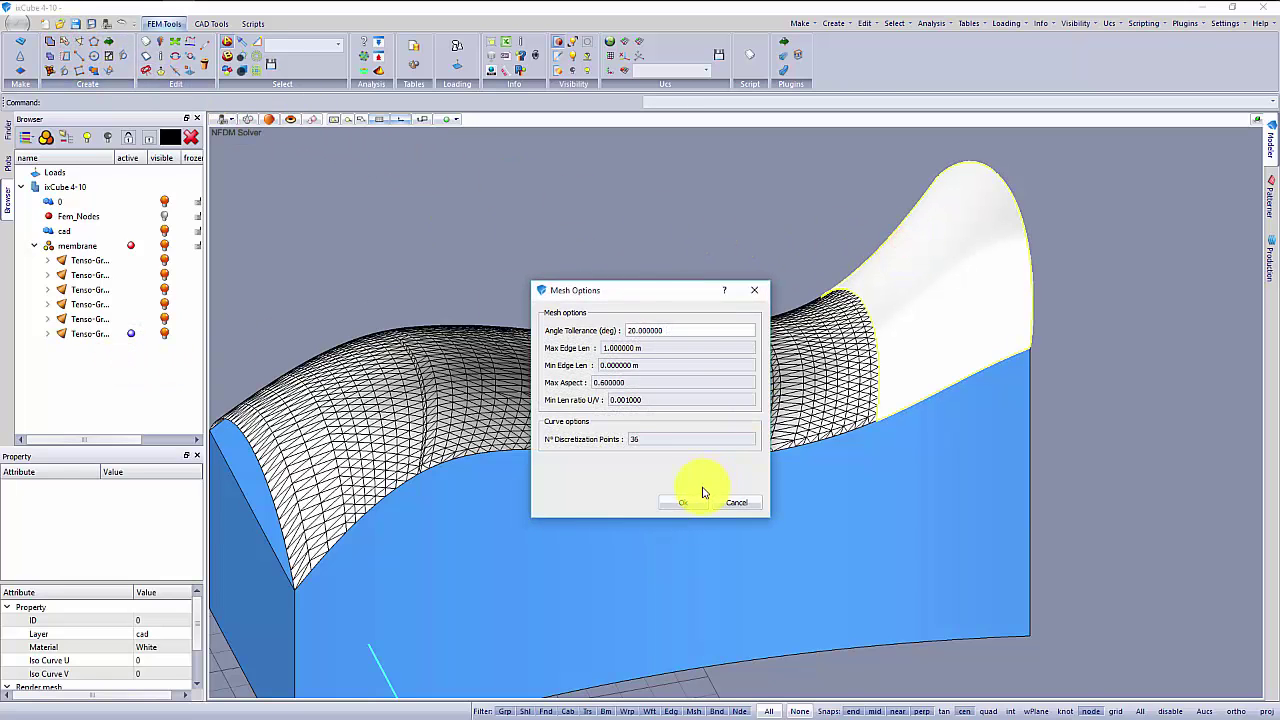
{"action": "left_click", "coordinate": [683, 501]}
{"action": "left_click", "coordinate": [739, 272]}
{"action": "right_click_drag", "start_coordinate": [879, 338], "coordinate": [674, 409]}
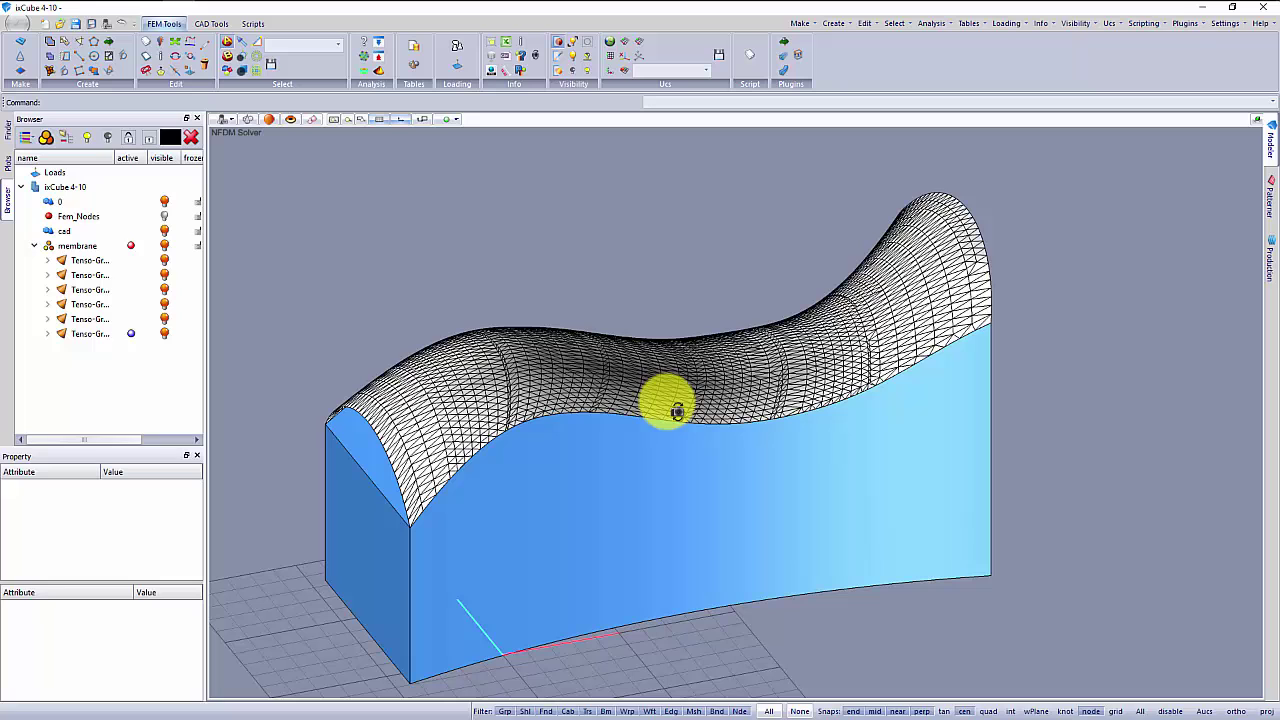
Hide the cad layer to leave only the membrane meshes in view.
{"action": "left_click", "coordinate": [164, 231]}
{"action": "left_click", "coordinate": [122, 378]}
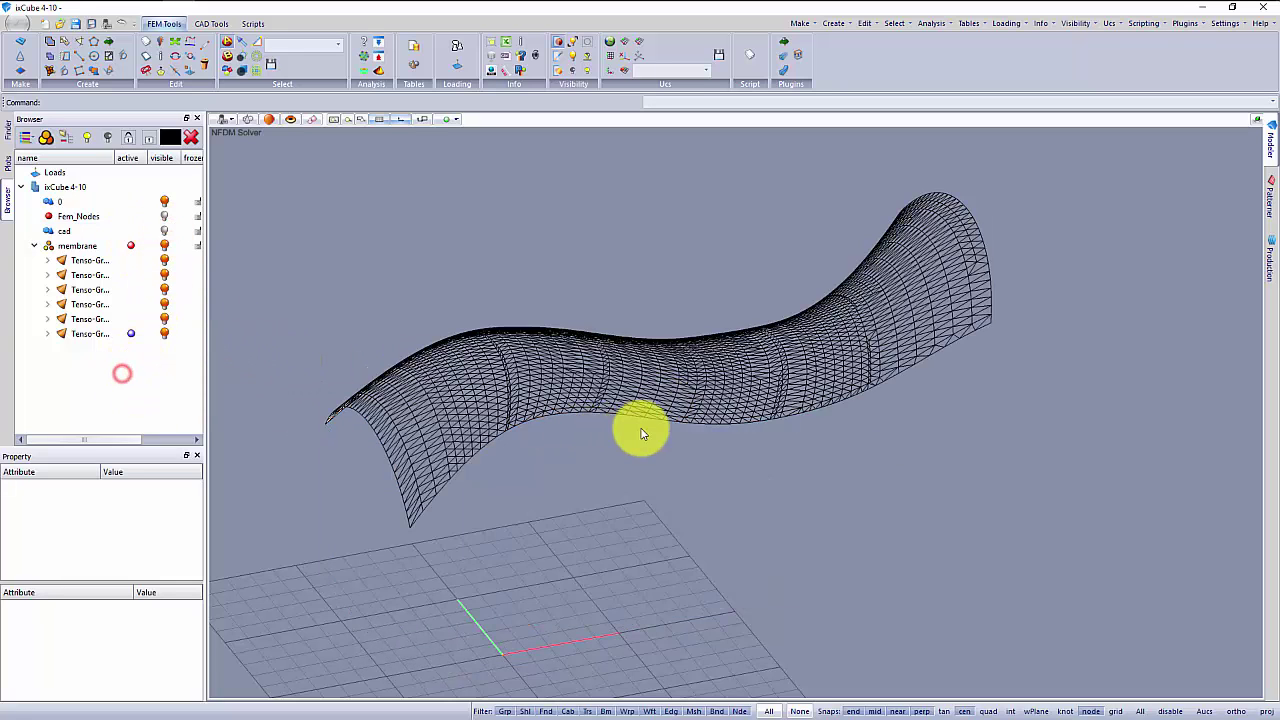
{"action": "right_click_drag", "start_coordinate": [634, 429], "coordinate": [686, 457]}
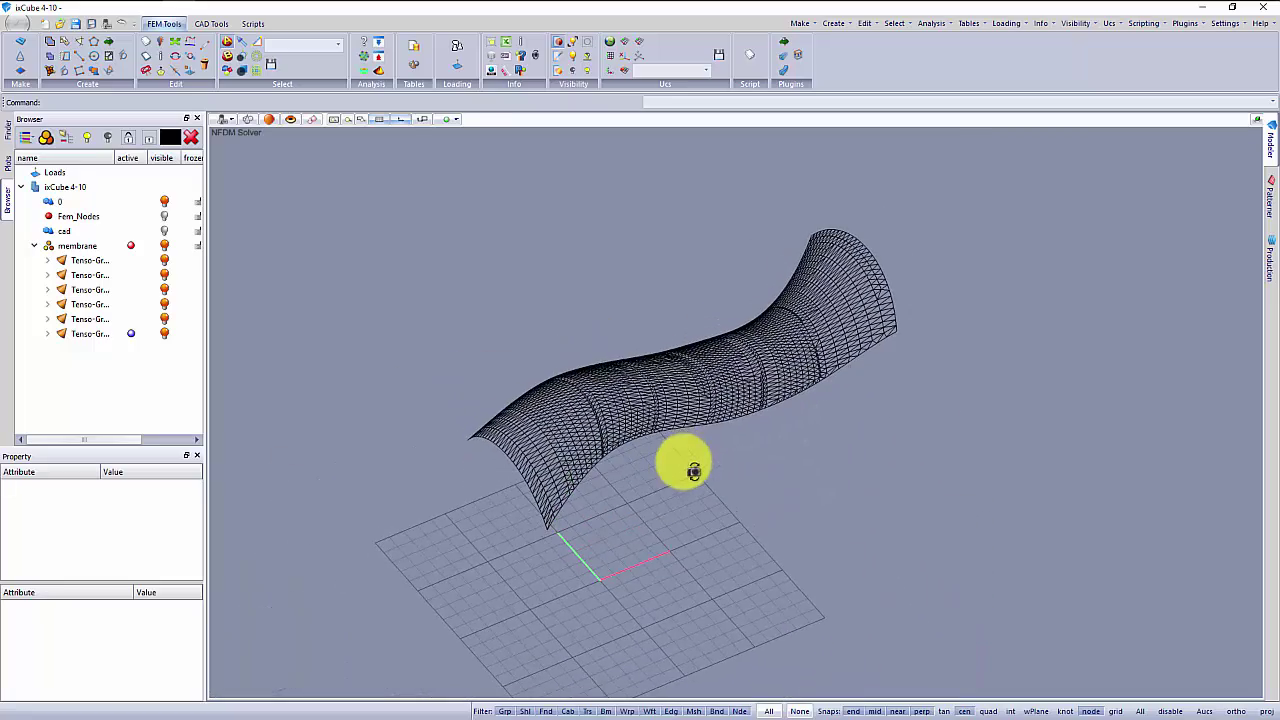
Select all the membrane meshes and flip their orientation so the outer faces point outward.
{"action": "left_click_drag", "start_coordinate": [385, 193], "coordinate": [983, 595]}
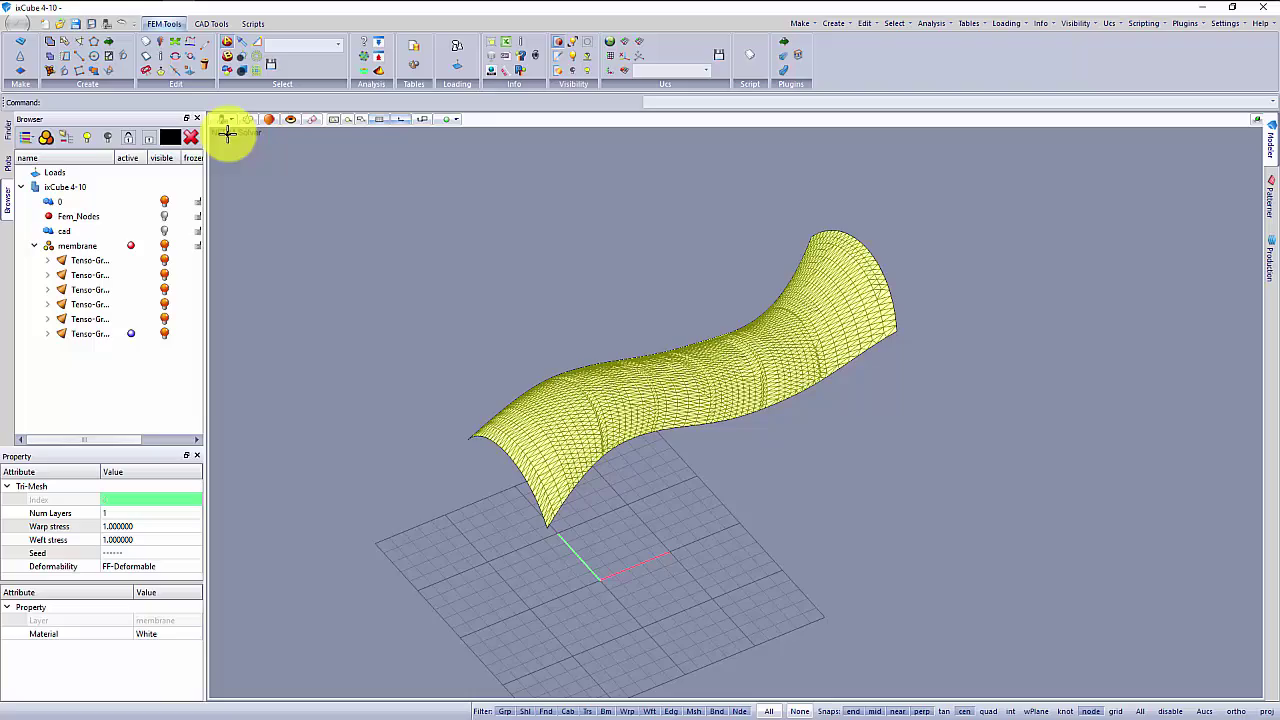
{"action": "left_click", "coordinate": [162, 71]}
{"action": "left_click", "coordinate": [456, 255]}
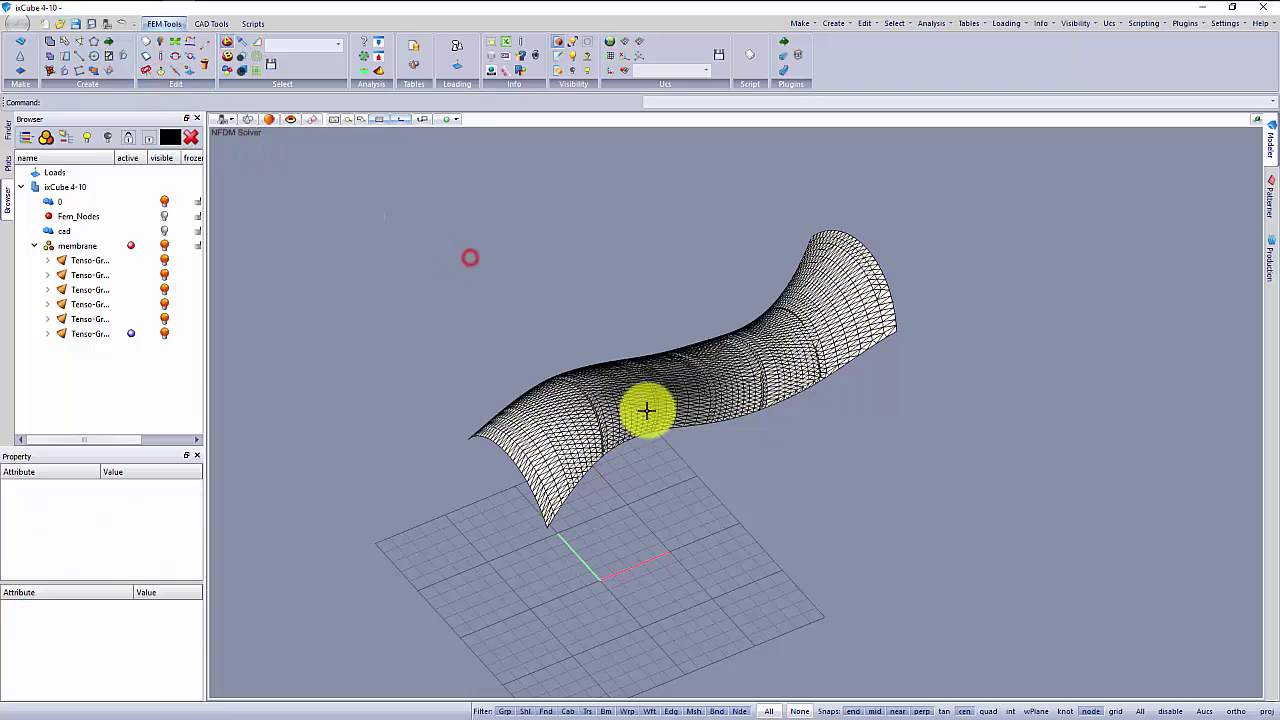
{"action": "right_click_drag", "start_coordinate": [648, 409], "coordinate": [680, 407]}
{"action": "scroll", "coordinate": [670, 415], "scroll_direction": "up", "scroll_amount": 5}
{"action": "scroll", "coordinate": [660, 395], "scroll_direction": "down", "scroll_amount": 4}
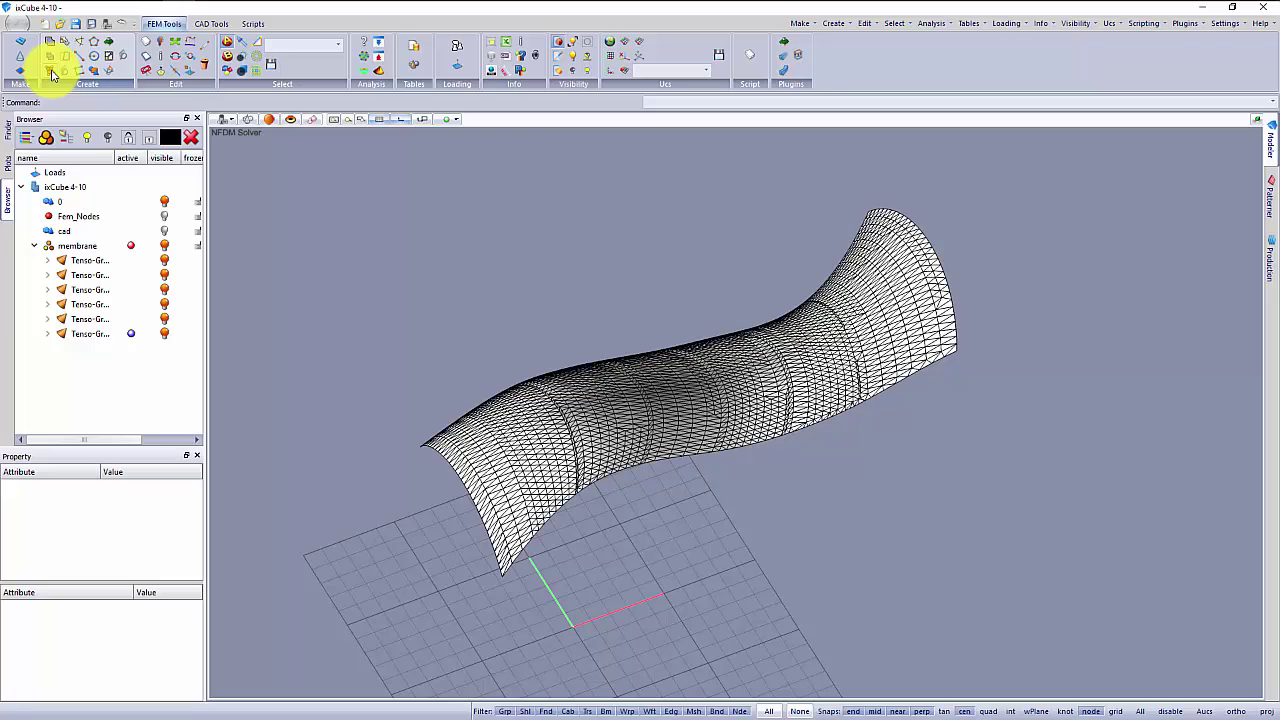
Remesh all the membrane panels with the Advanced Mesher, using a minimum and maximum mesh size of 0.5.
{"action": "left_click", "coordinate": [52, 73]}
{"action": "left_click", "coordinate": [609, 375]}
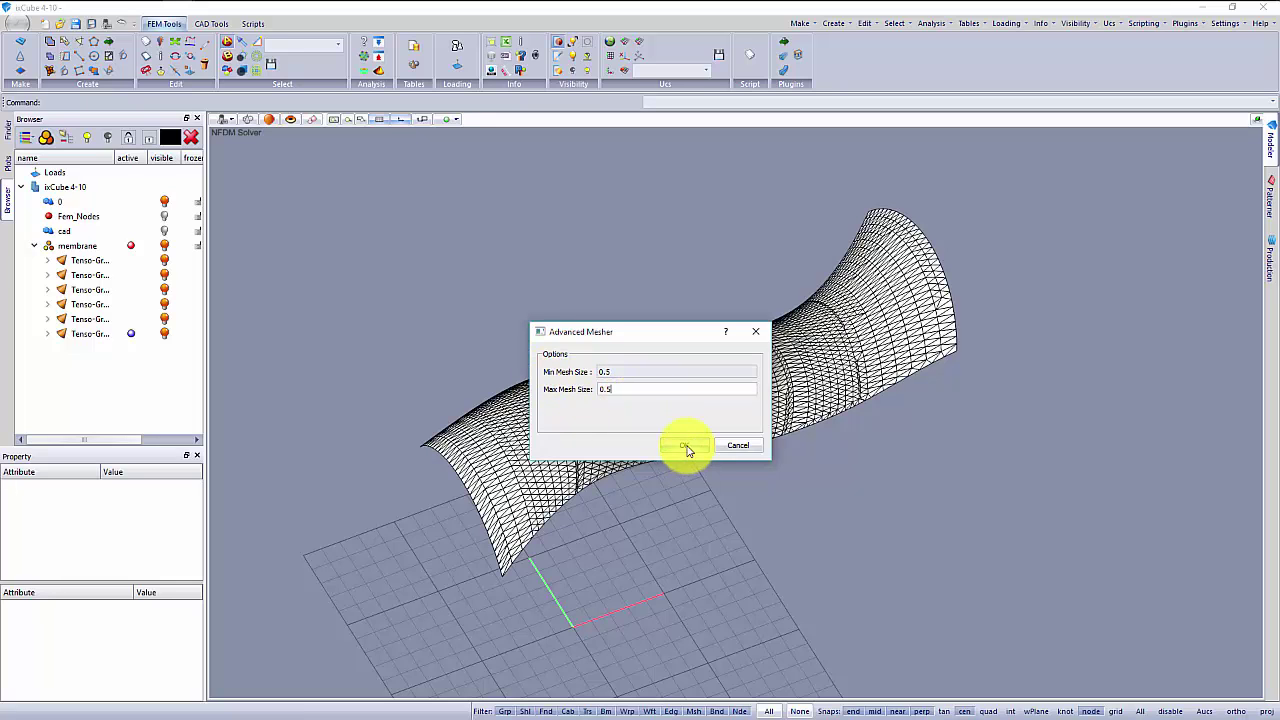
{"action": "left_click", "coordinate": [686, 448]}
{"action": "middle_click_drag", "start_coordinate": [617, 480], "coordinate": [650, 484]}
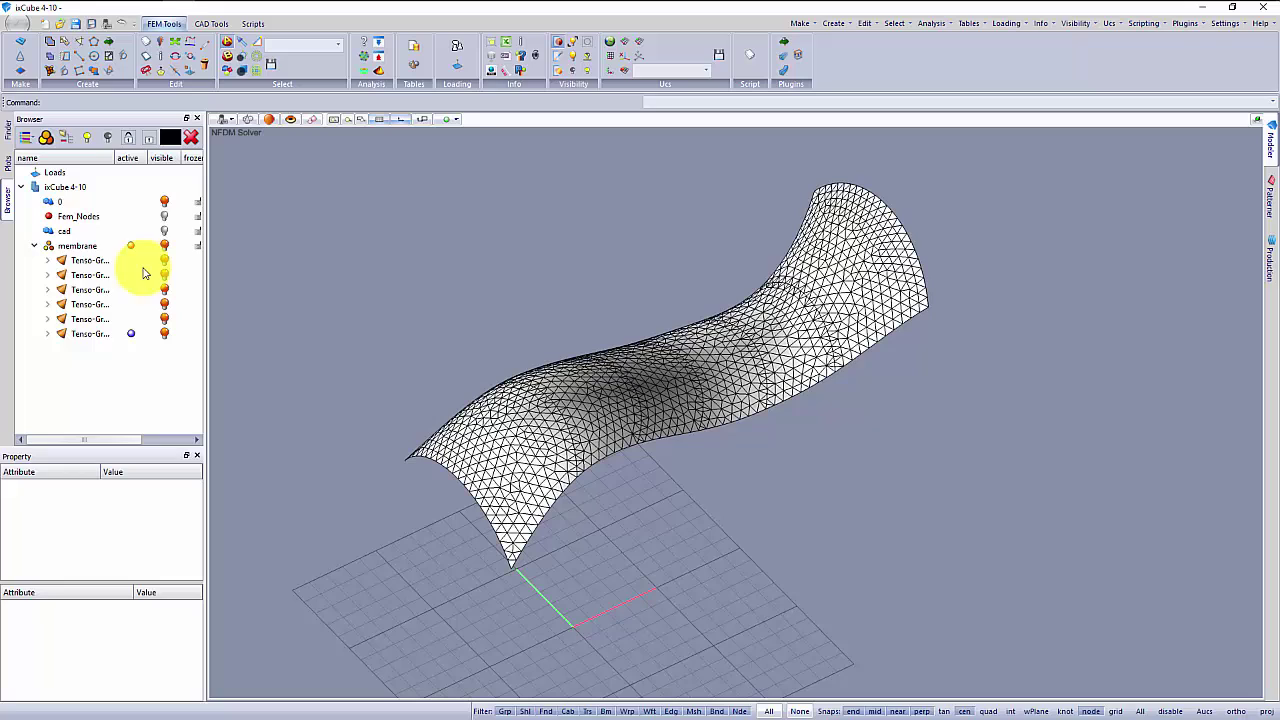
Make the first Tenso-Group active and create its boundary mesh with a maximum deviation of 30 degrees.
{"action": "left_click", "coordinate": [88, 261]}
{"action": "left_click", "coordinate": [130, 260]}
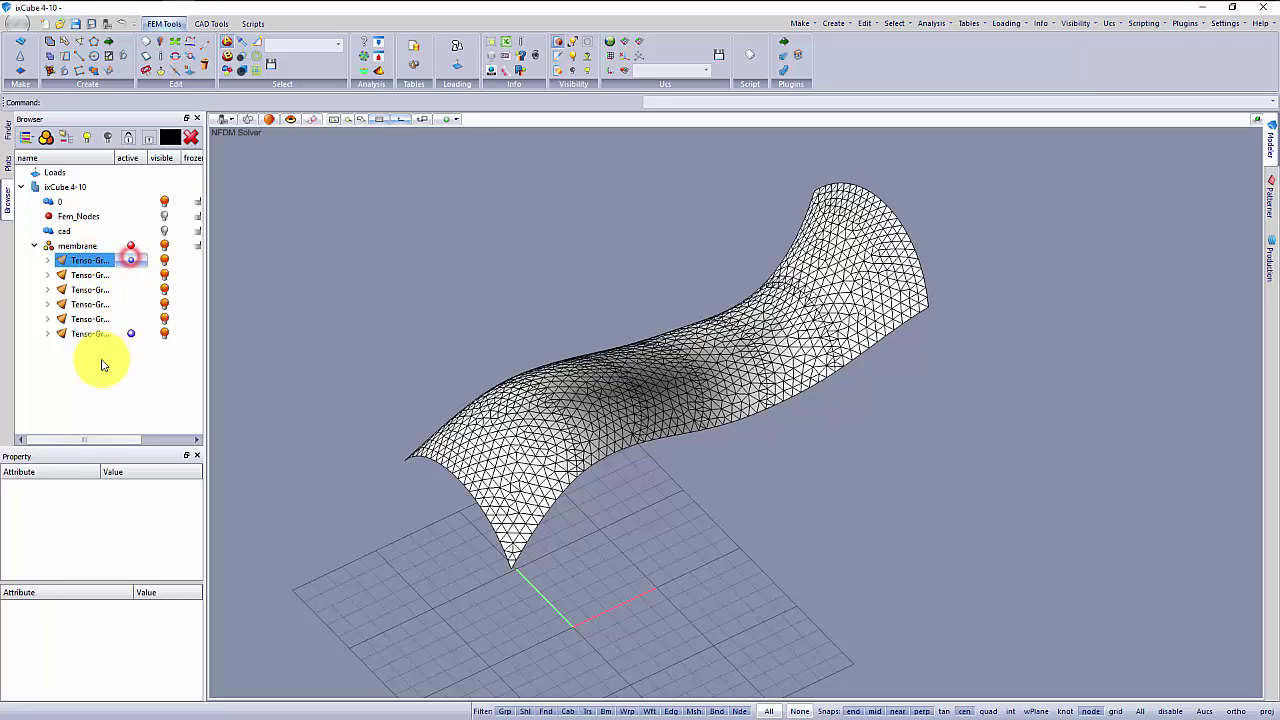
{"action": "left_click", "coordinate": [101, 360]}
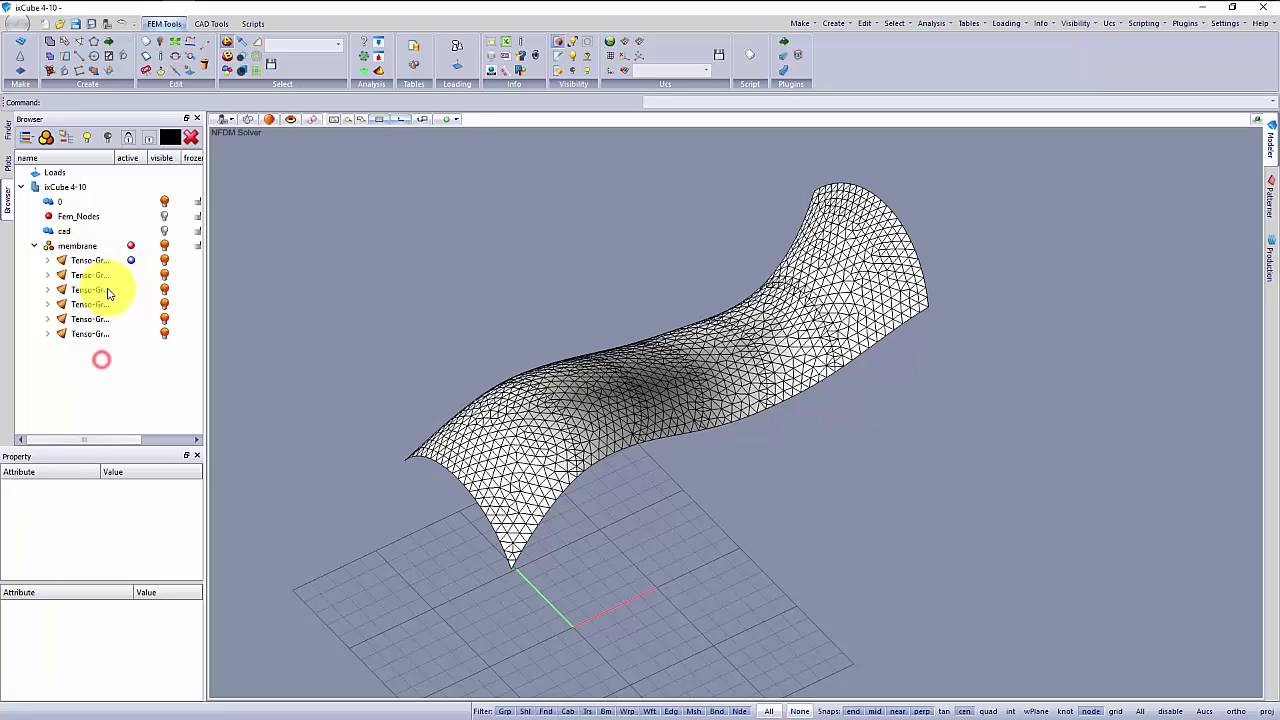
{"action": "left_click", "coordinate": [53, 48]}
{"action": "middle_click_drag", "start_coordinate": [417, 312], "coordinate": [413, 325]}
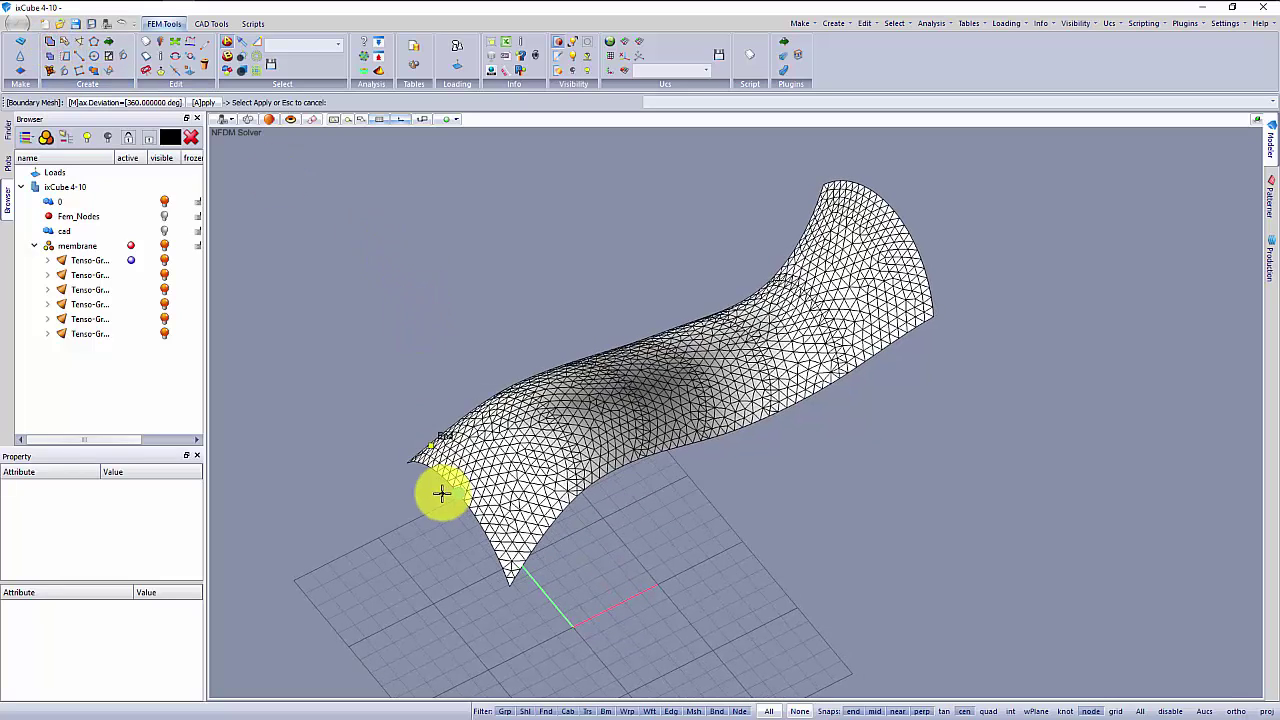
{"action": "scroll", "coordinate": [441, 492], "scroll_direction": "up", "scroll_amount": 4}
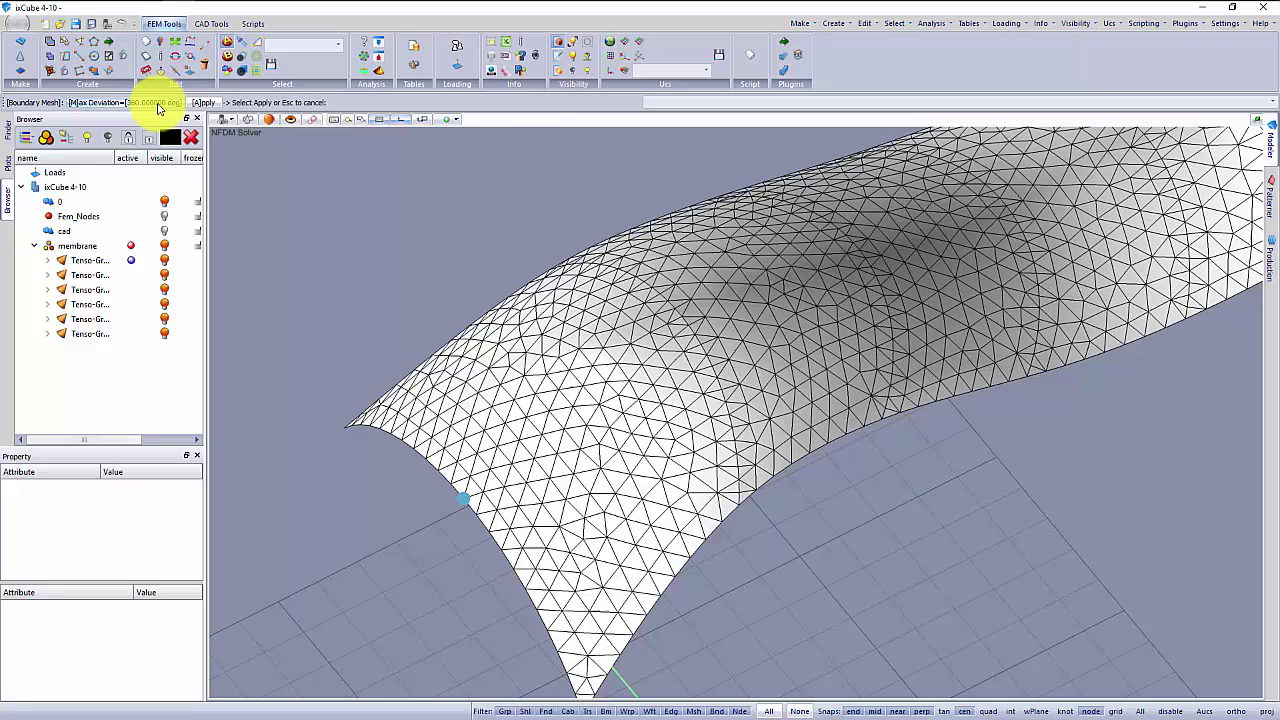
{"action": "left_click", "coordinate": [157, 104]}
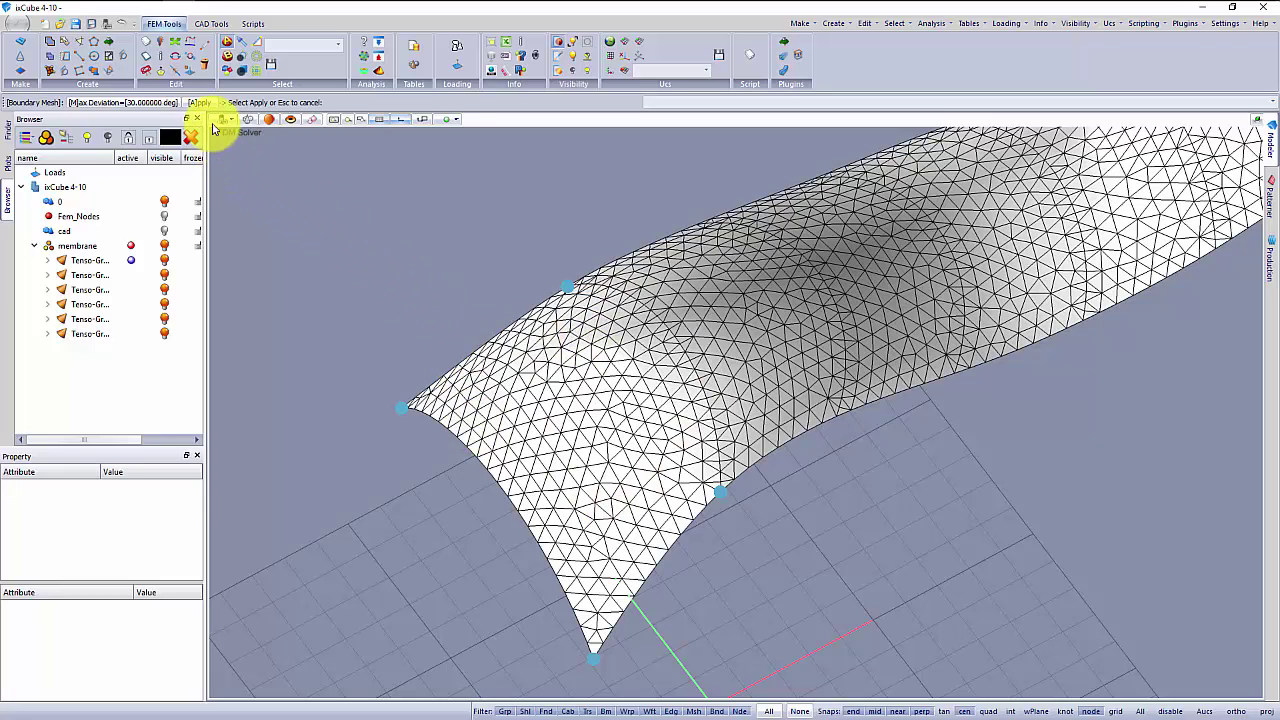
{"action": "left_click", "coordinate": [200, 102]}
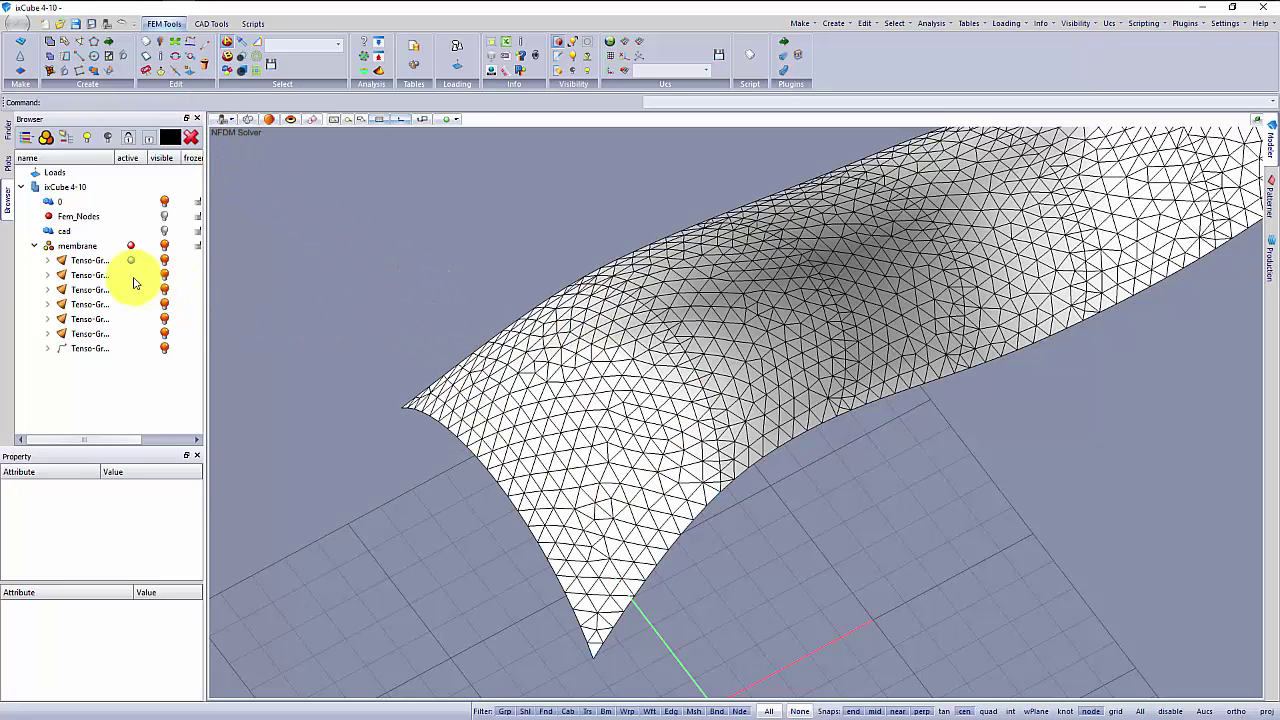
Create boundary meshes for the second and third Tenso-Groups, making each group active first and keeping the 30-degree maximum deviation.
{"action": "left_click", "coordinate": [130, 274]}
{"action": "left_click", "coordinate": [100, 376]}
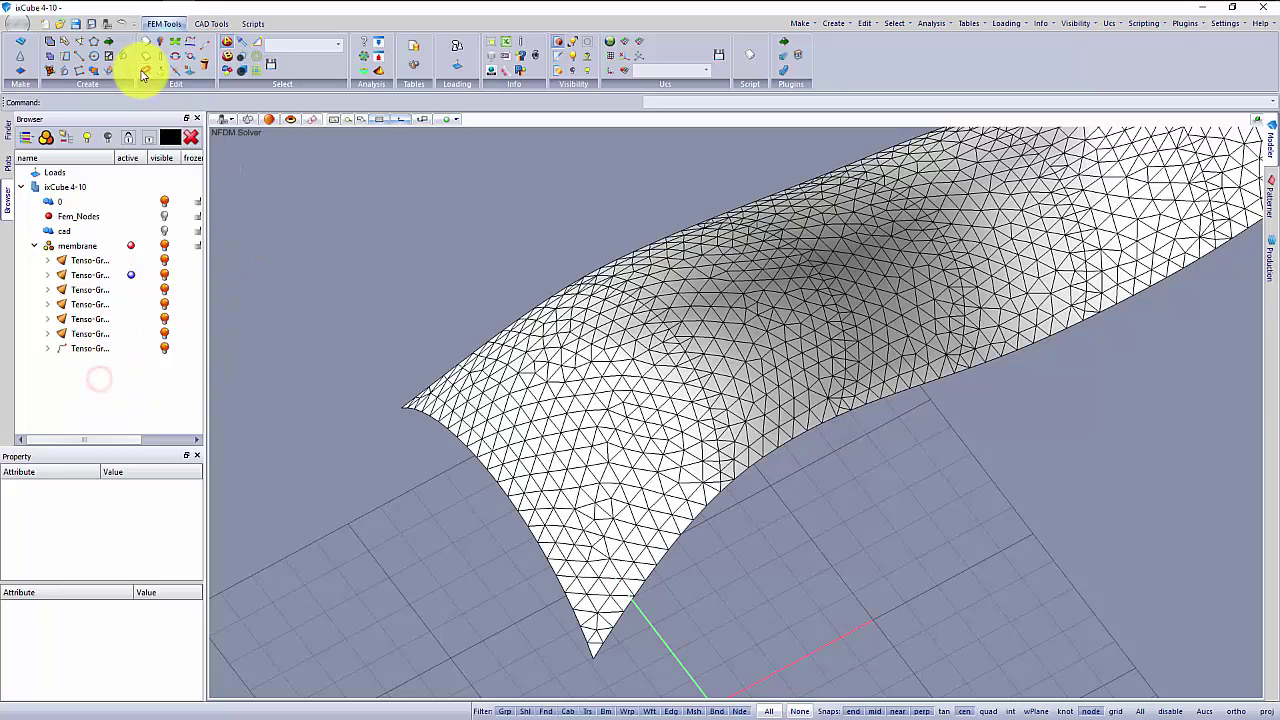
{"action": "left_click", "coordinate": [51, 44]}
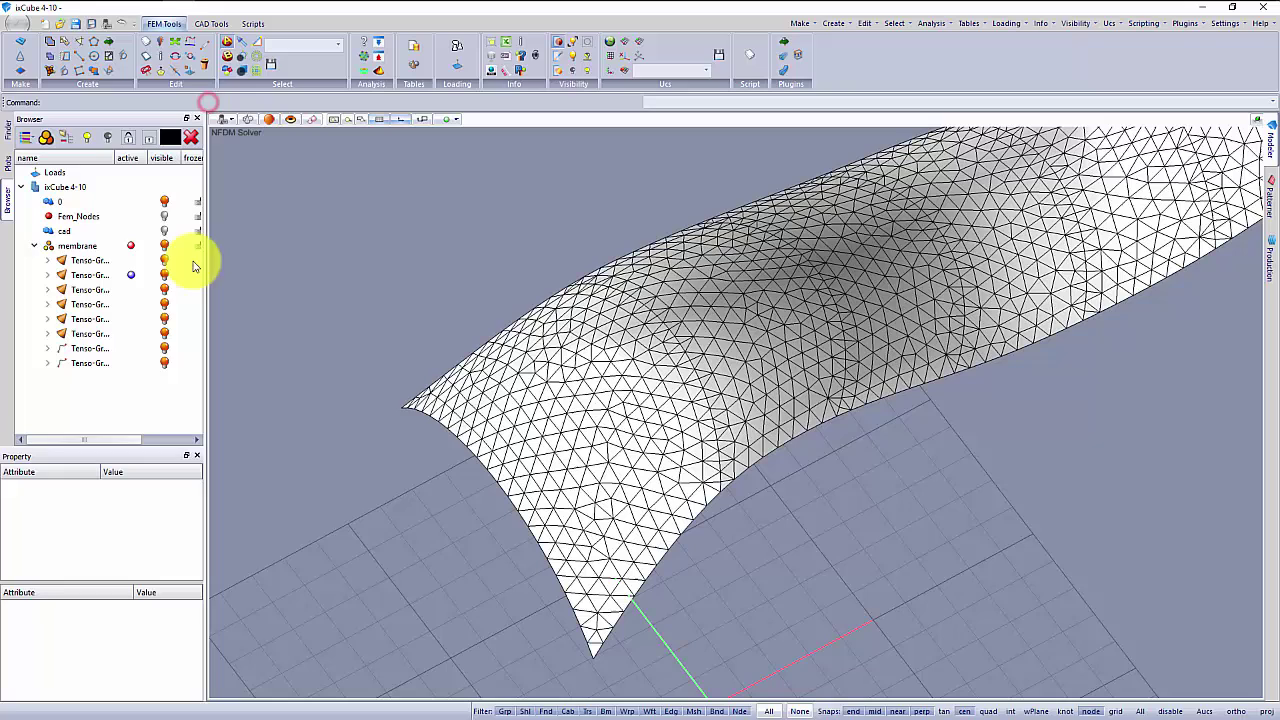
{"action": "left_click", "coordinate": [130, 289]}
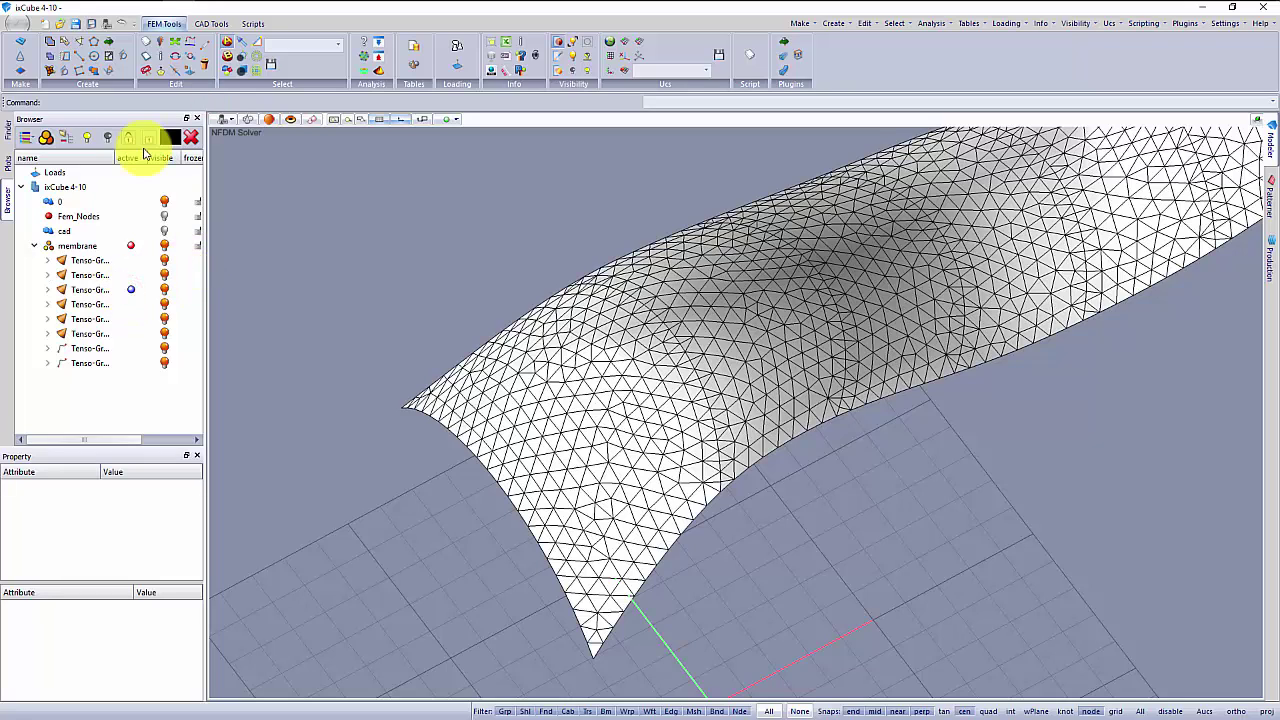
{"action": "left_click", "coordinate": [51, 44]}
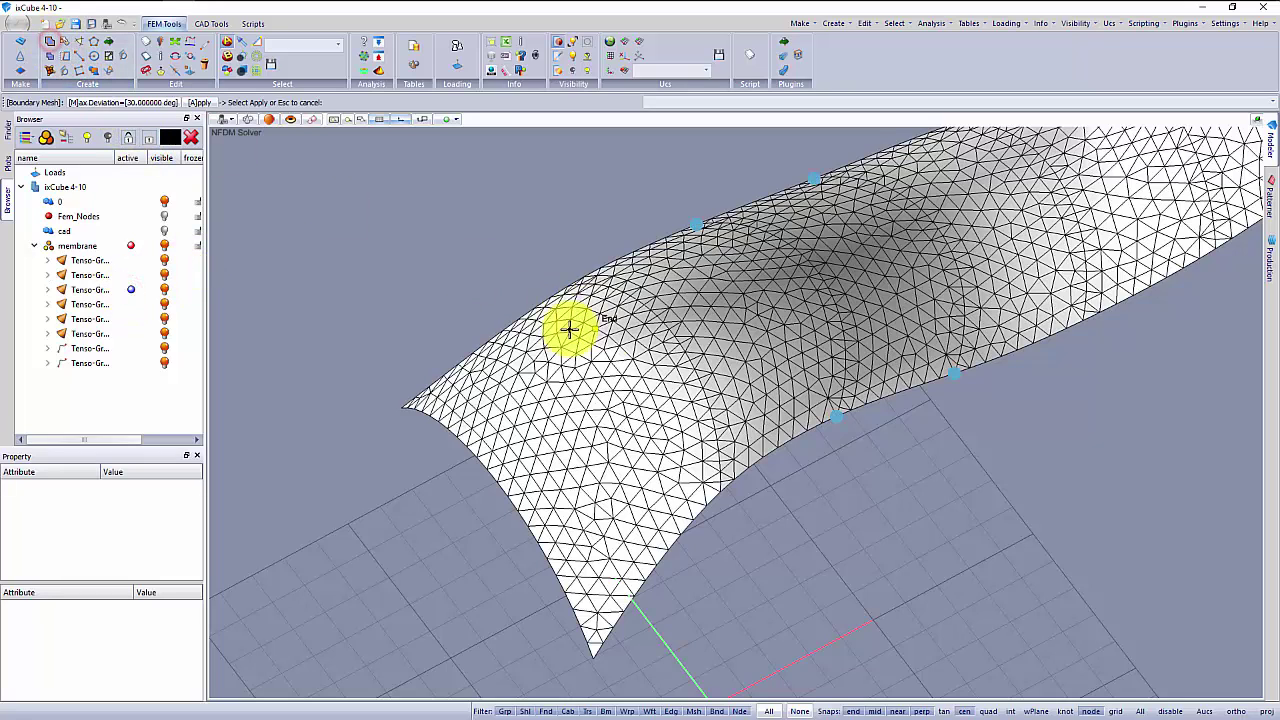
{"action": "left_click", "coordinate": [196, 104]}
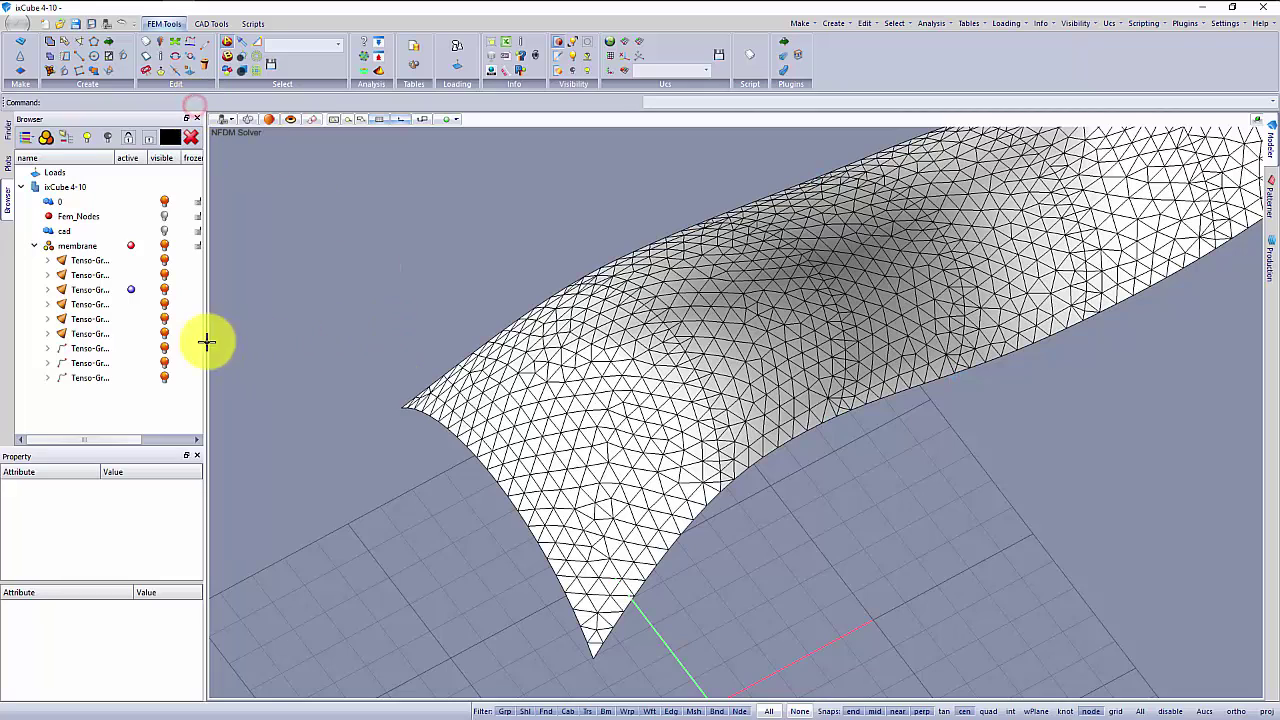
Make the fourth Tenso-Group active and create its boundary mesh with the same 30-degree maximum deviation.
{"action": "left_click", "coordinate": [130, 305]}
{"action": "left_click", "coordinate": [100, 400]}
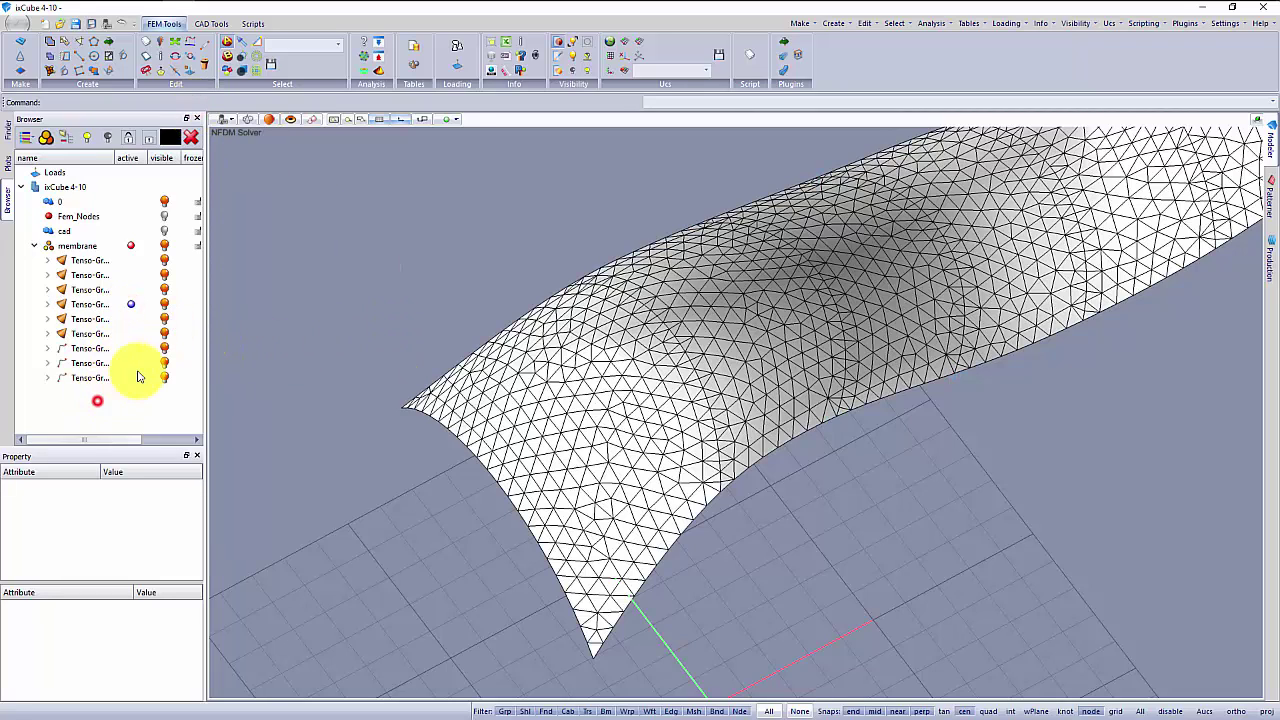
{"action": "left_click", "coordinate": [57, 52]}
{"action": "left_click", "coordinate": [486, 343]}
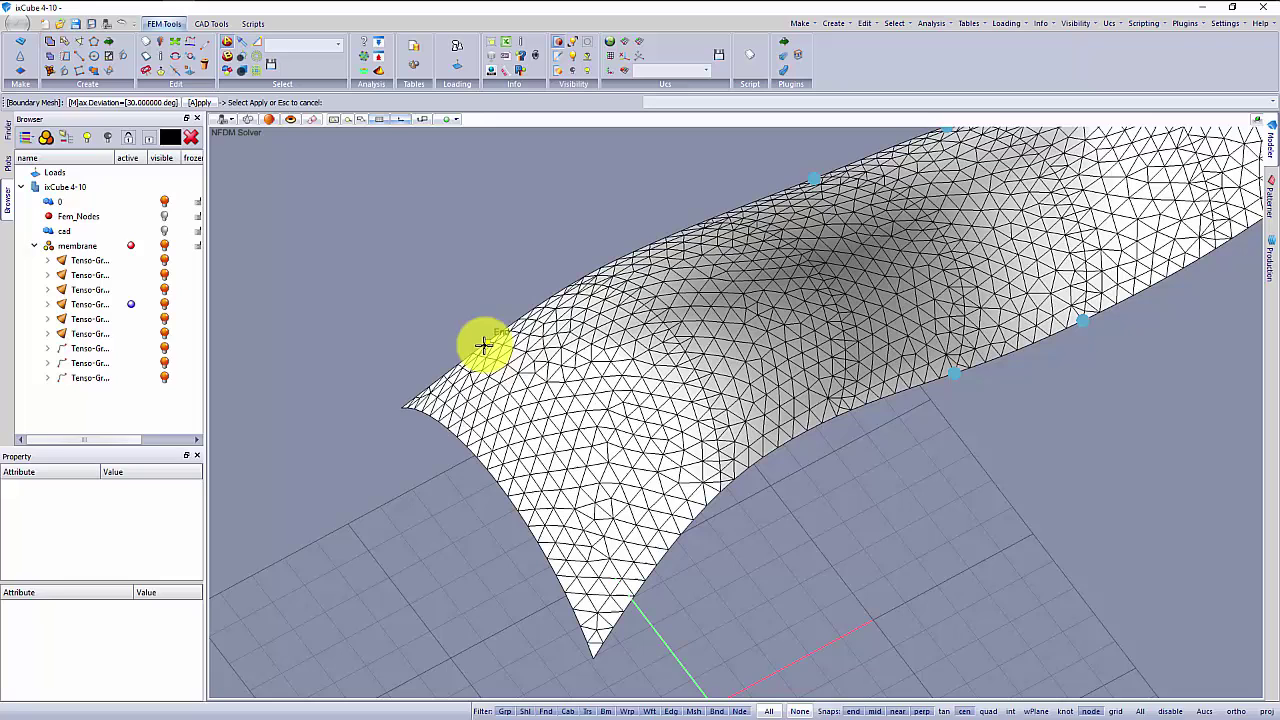
{"action": "left_click", "coordinate": [195, 103]}
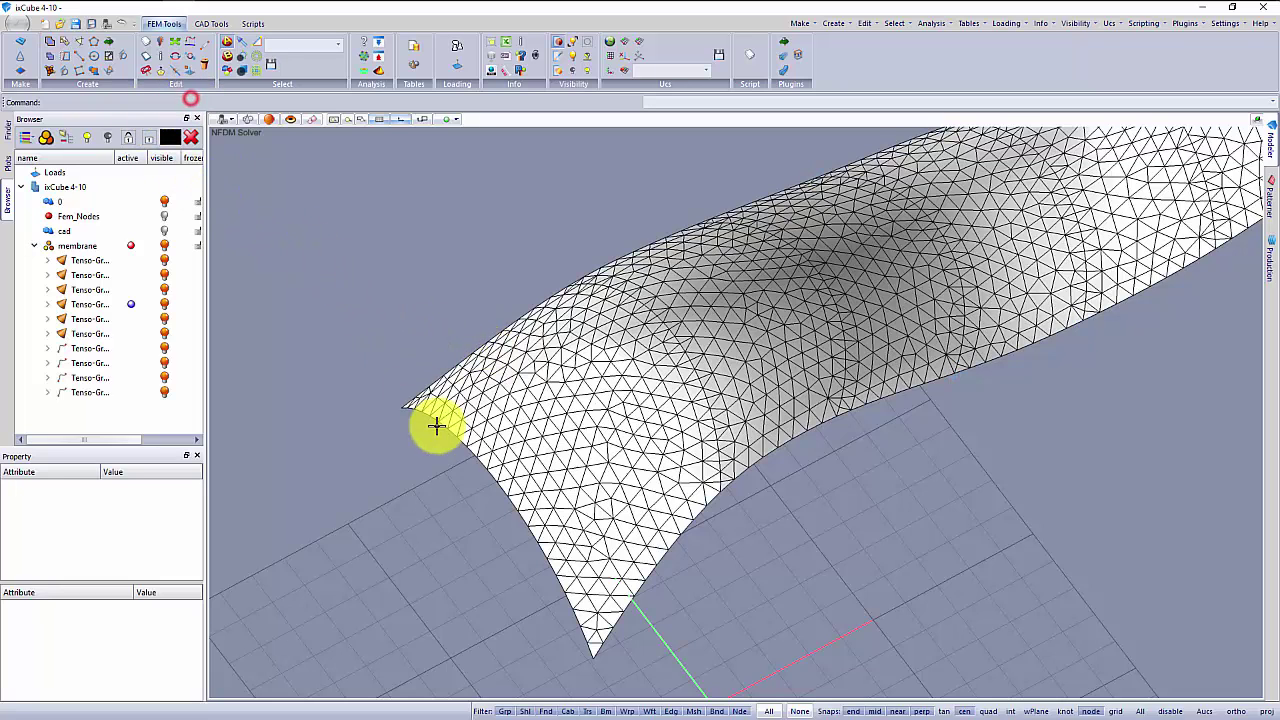
Make the fifth Tenso-Group active and create its boundary mesh, keeping the maximum deviation at 30 degrees.
{"action": "left_click", "coordinate": [130, 319]}
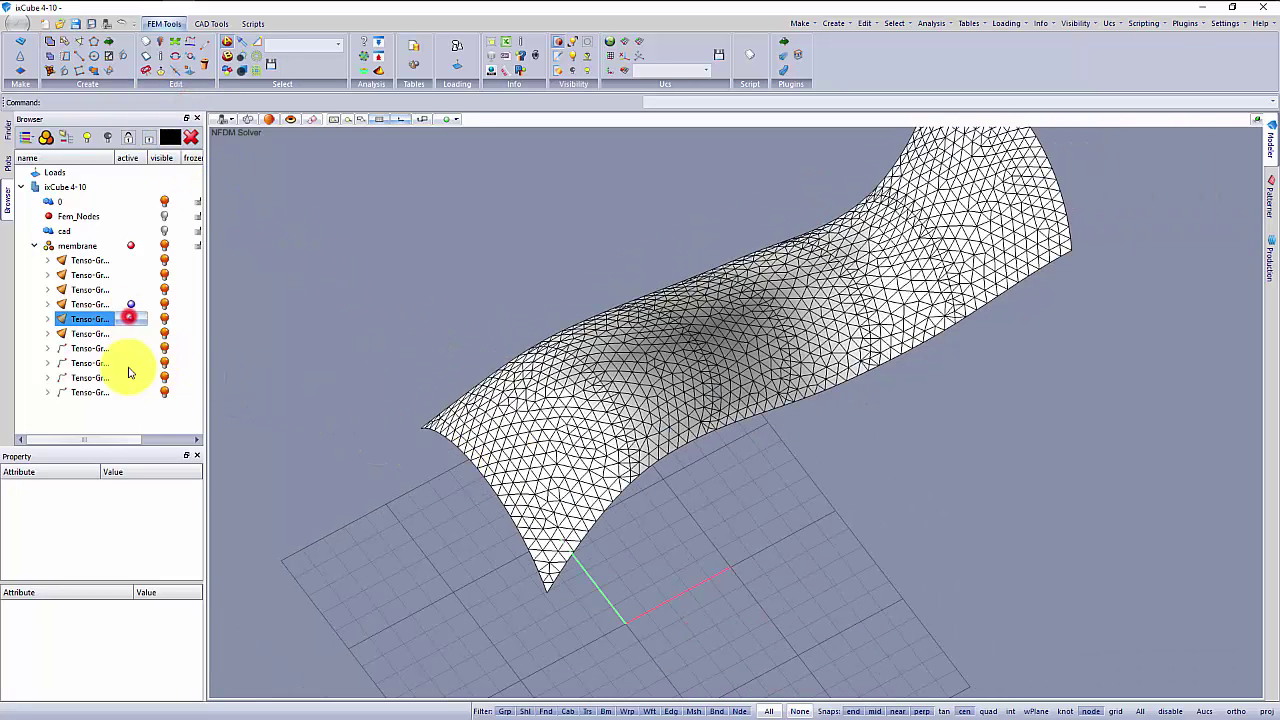
{"action": "left_click", "coordinate": [108, 408]}
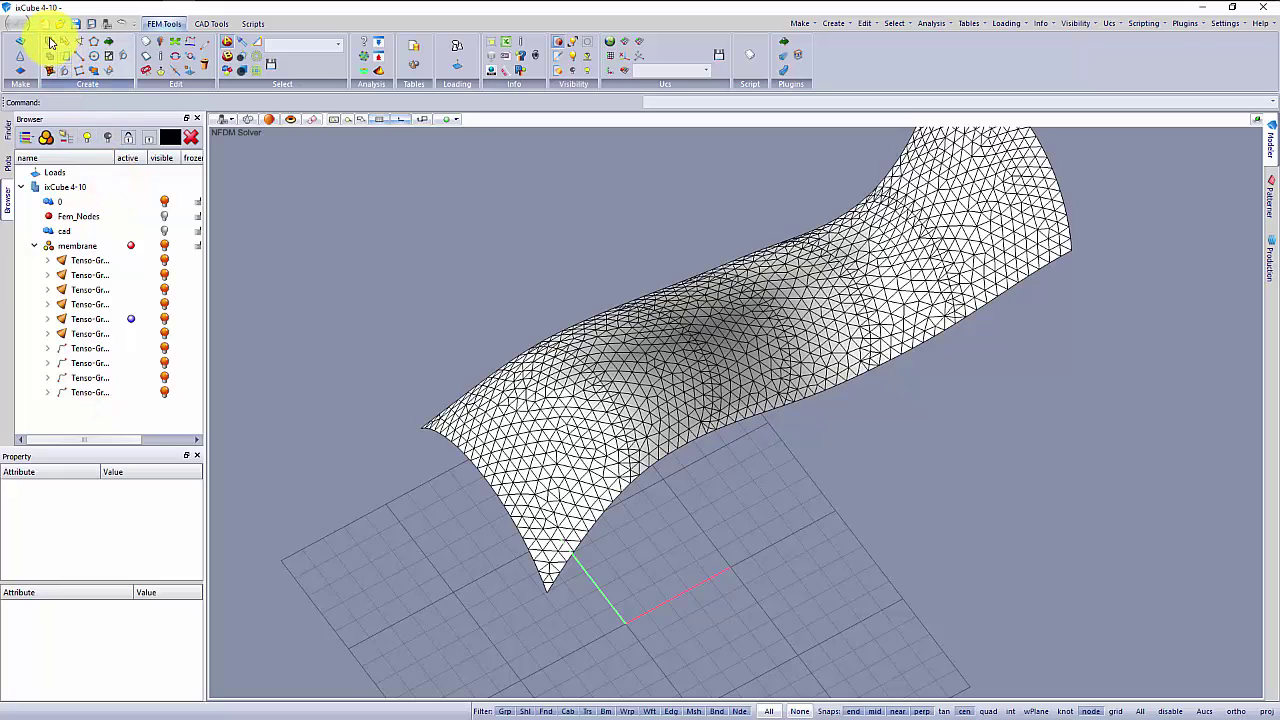
{"action": "left_click", "coordinate": [51, 40]}
{"action": "left_click", "coordinate": [543, 340]}
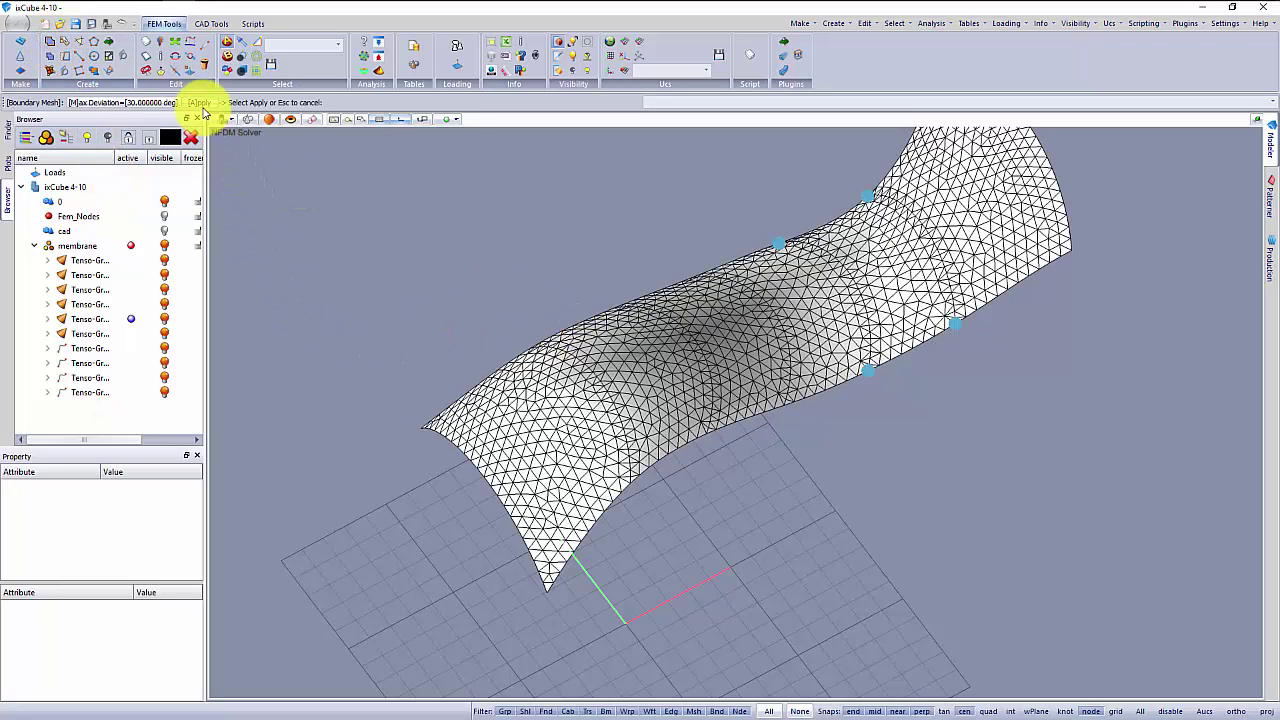
{"action": "left_click", "coordinate": [200, 103]}
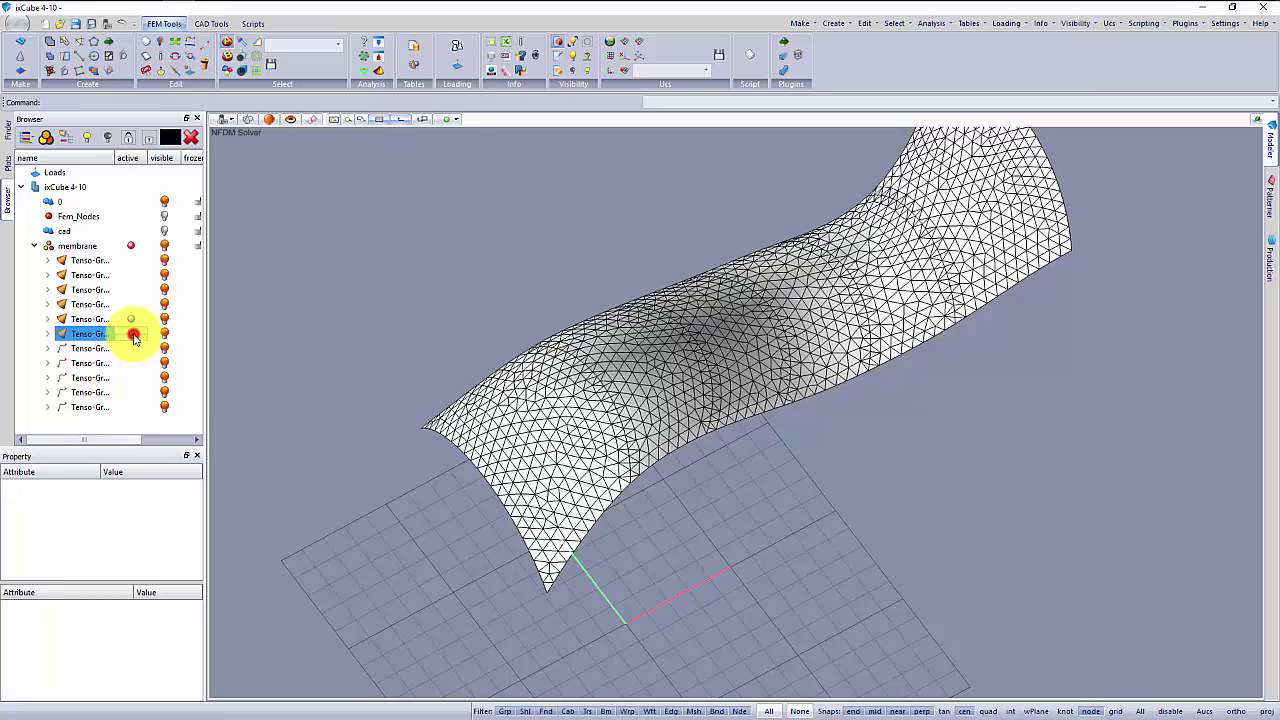
Create the boundary mesh of the sixth Tenso-Group at the high end, again with a 30-degree maximum deviation.
{"action": "left_click", "coordinate": [106, 412]}
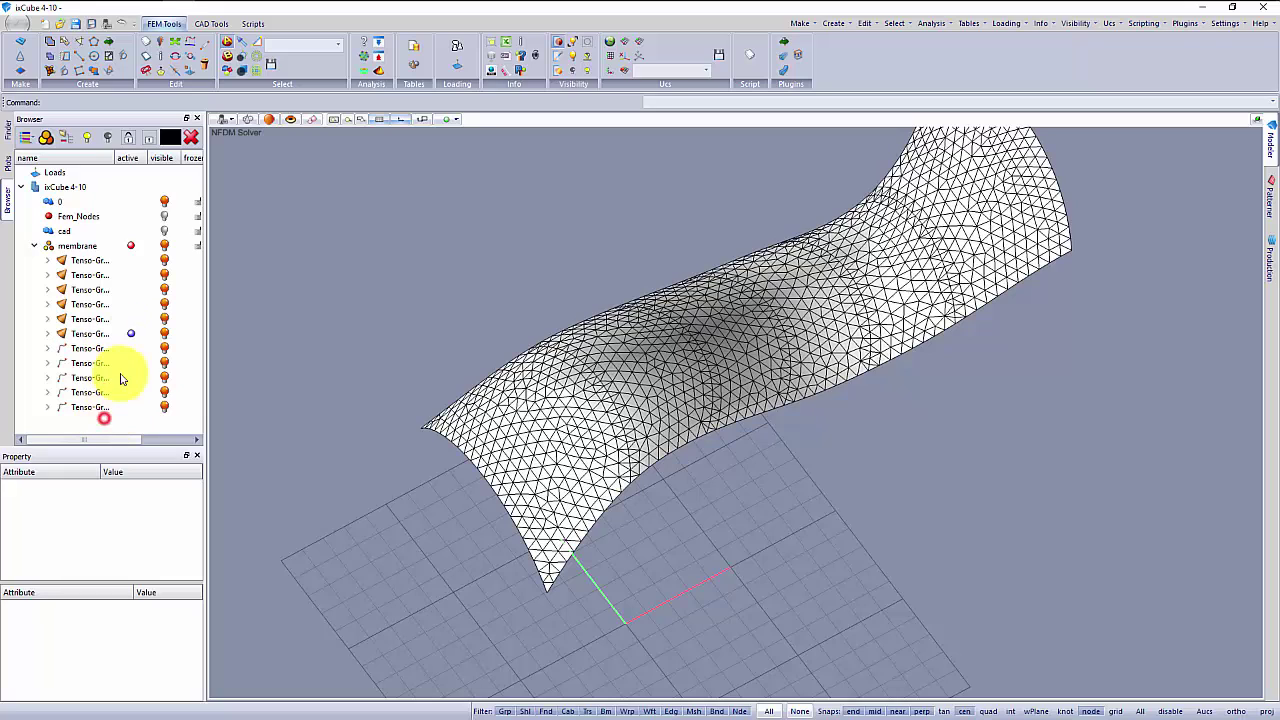
{"action": "left_click", "coordinate": [50, 41]}
{"action": "left_click", "coordinate": [563, 307]}
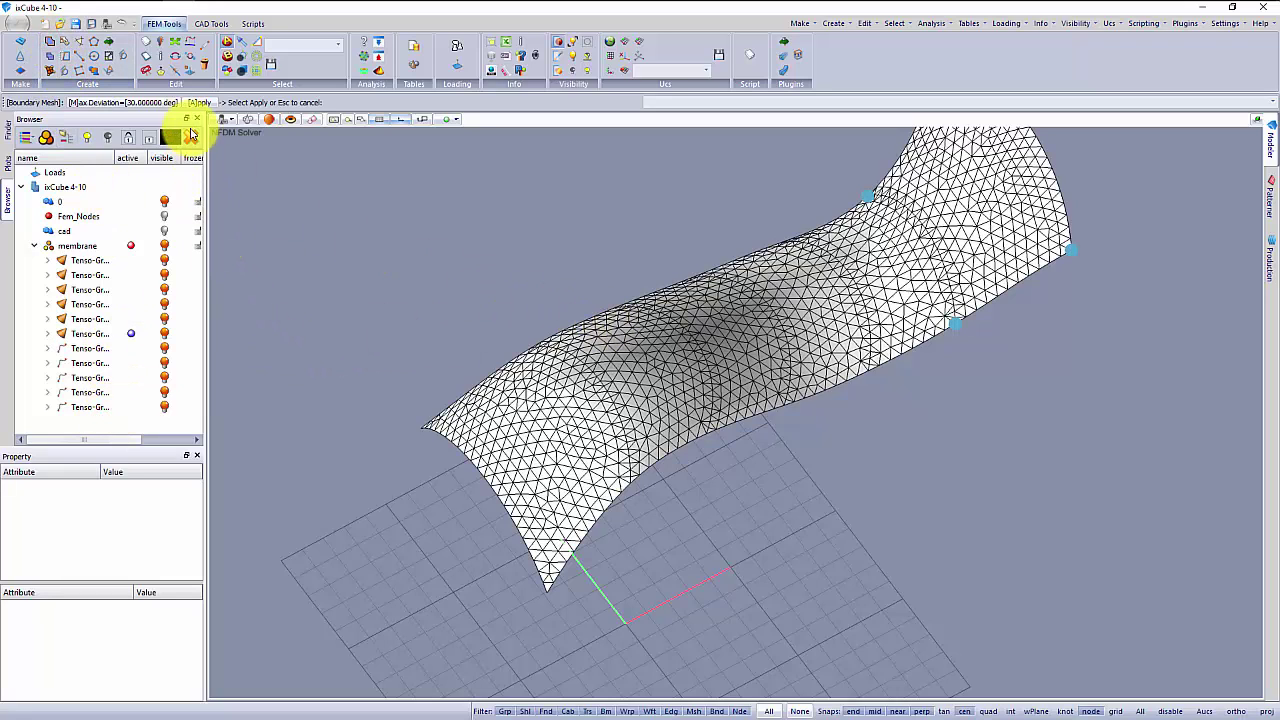
{"action": "left_click", "coordinate": [196, 102]}
Select all six boundary Tenso-Groups together so that every panel's edge chains are selected.
{"action": "middle_click_drag", "start_coordinate": [626, 491], "coordinate": [514, 429]}
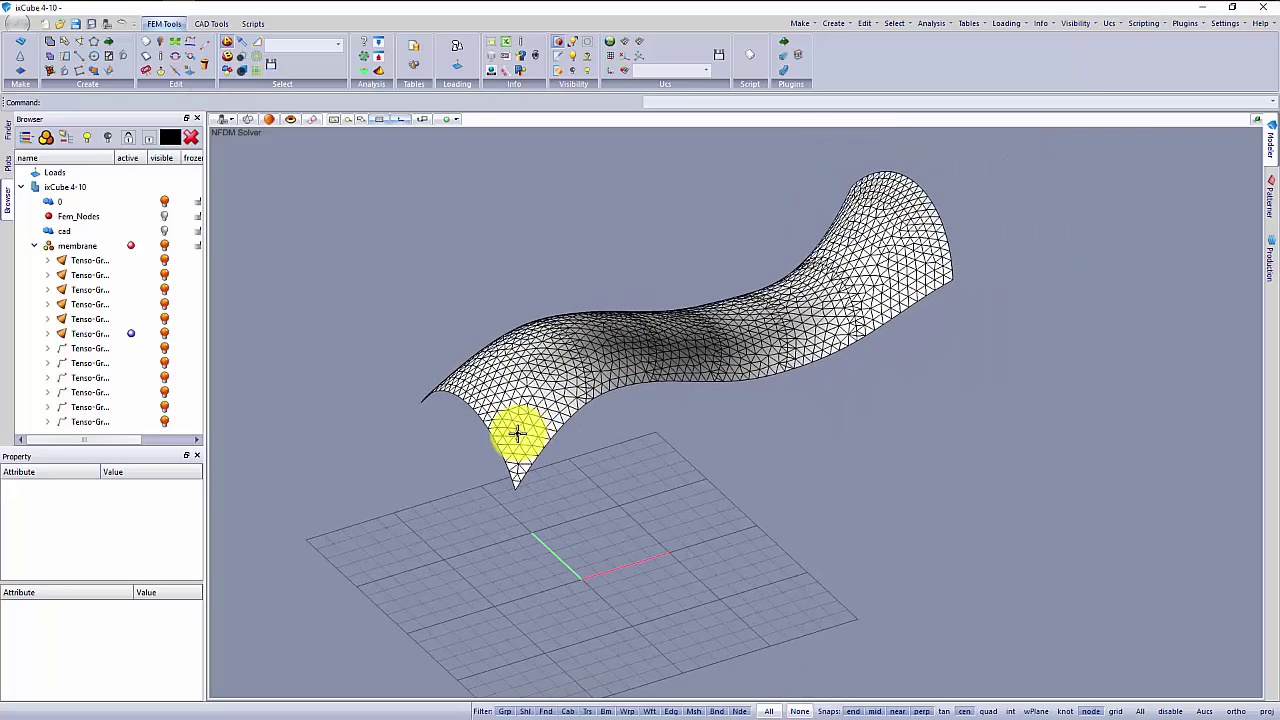
{"action": "double_click", "coordinate": [91, 349]}
{"action": "scroll", "coordinate": [105, 362], "scroll_direction": "down", "scroll_amount": 1}
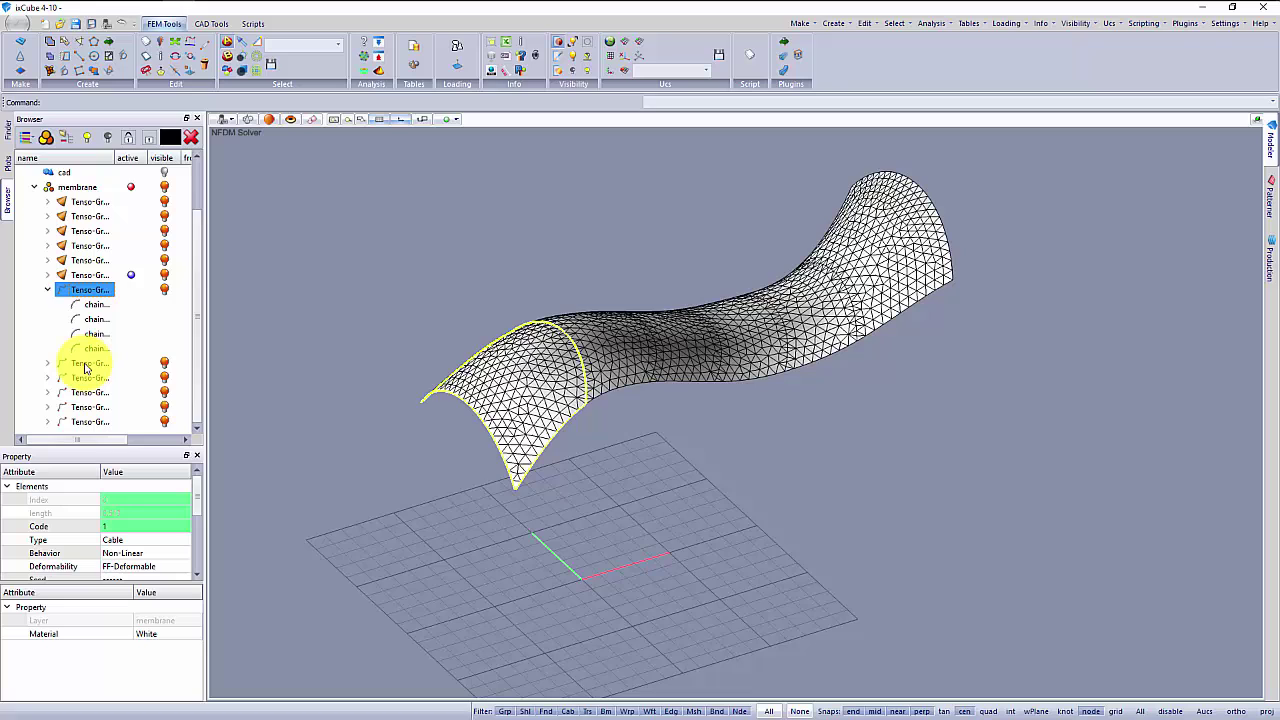
{"action": "double_click", "coordinate": [85, 363]}
{"action": "scroll", "coordinate": [110, 360], "scroll_direction": "down", "scroll_amount": 1}
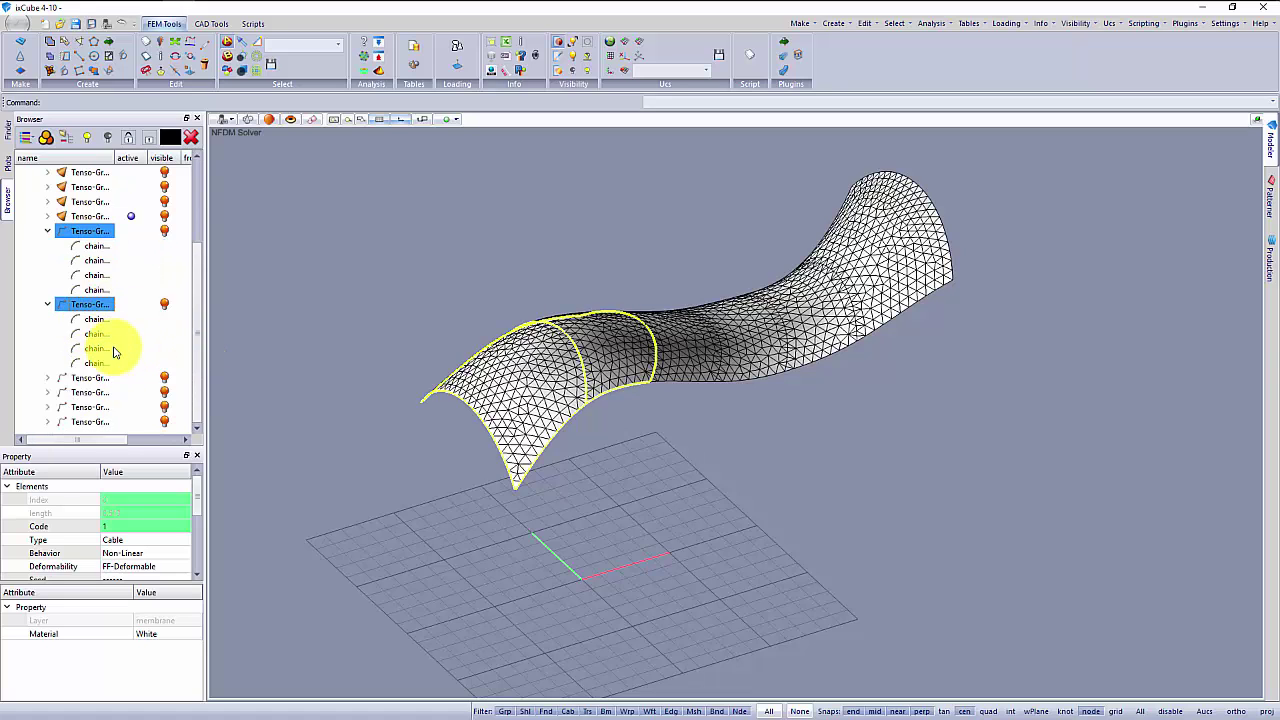
{"action": "double_click", "coordinate": [88, 379]}
{"action": "scroll", "coordinate": [104, 382], "scroll_direction": "down", "scroll_amount": 1}
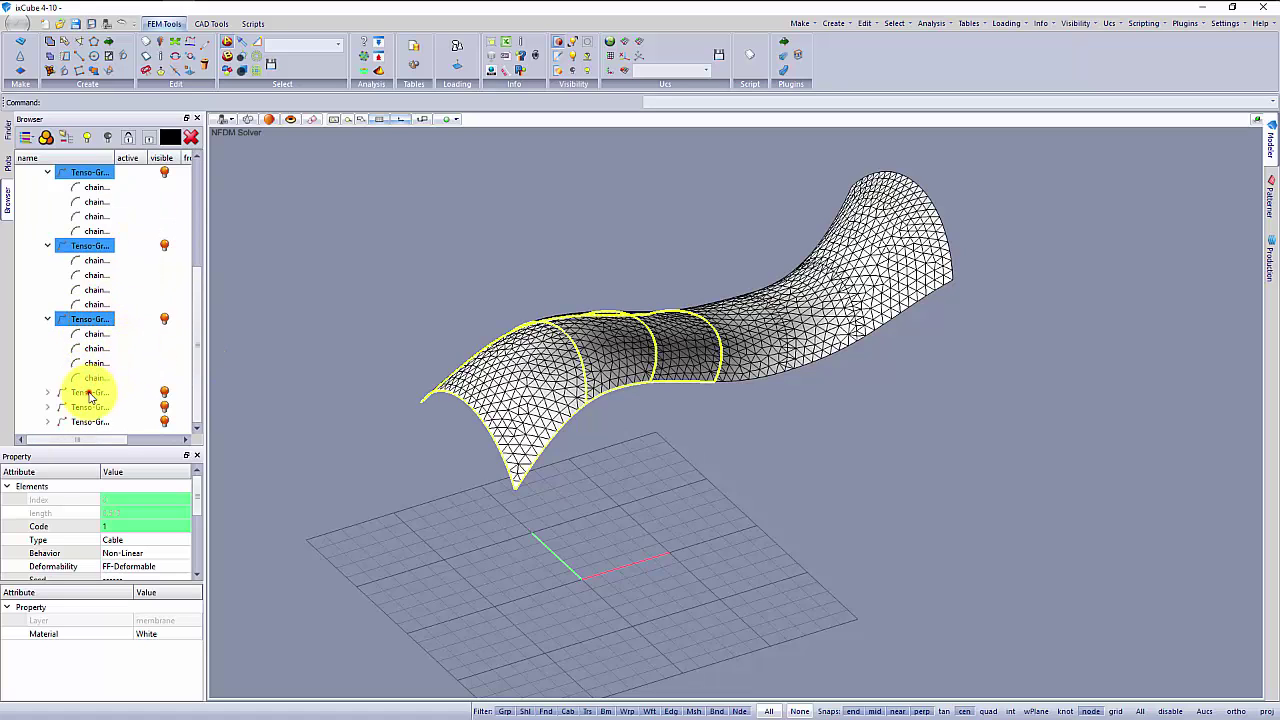
{"action": "double_click", "coordinate": [88, 394]}
{"action": "scroll", "coordinate": [89, 400], "scroll_direction": "down", "scroll_amount": 1}
{"action": "double_click", "coordinate": [88, 408]}
{"action": "scroll", "coordinate": [88, 408], "scroll_direction": "down", "scroll_amount": 1}
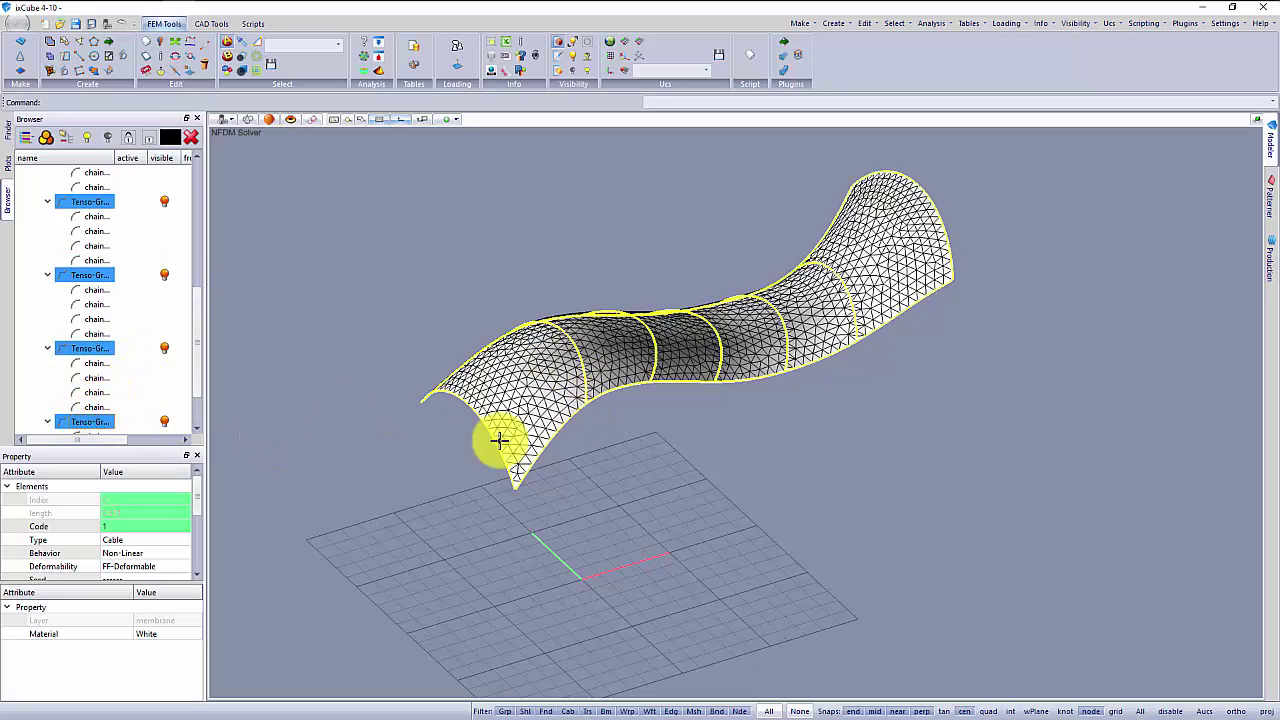
Set the selected boundary groups' type to Beam, behavior to Linear and deformability to Fixed.
{"action": "left_click", "coordinate": [128, 539]}
{"action": "left_click", "coordinate": [128, 539]}
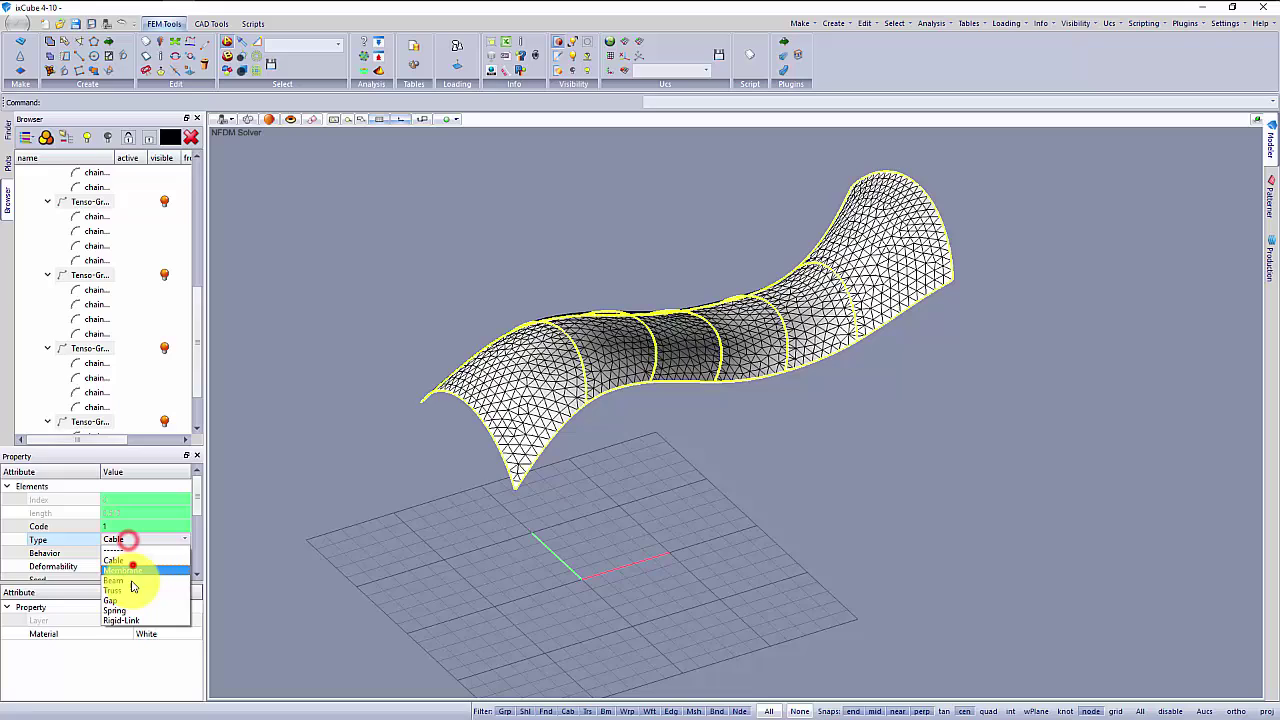
{"action": "left_click", "coordinate": [130, 580]}
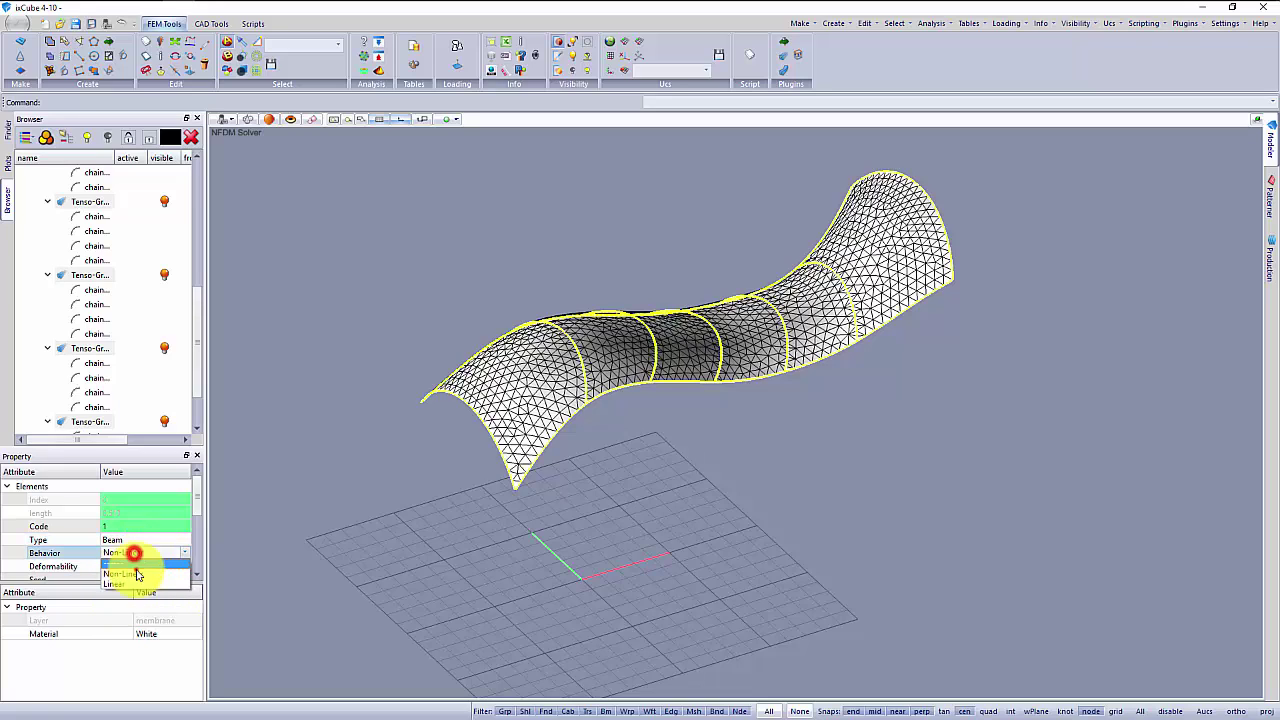
{"action": "left_click", "coordinate": [135, 568]}
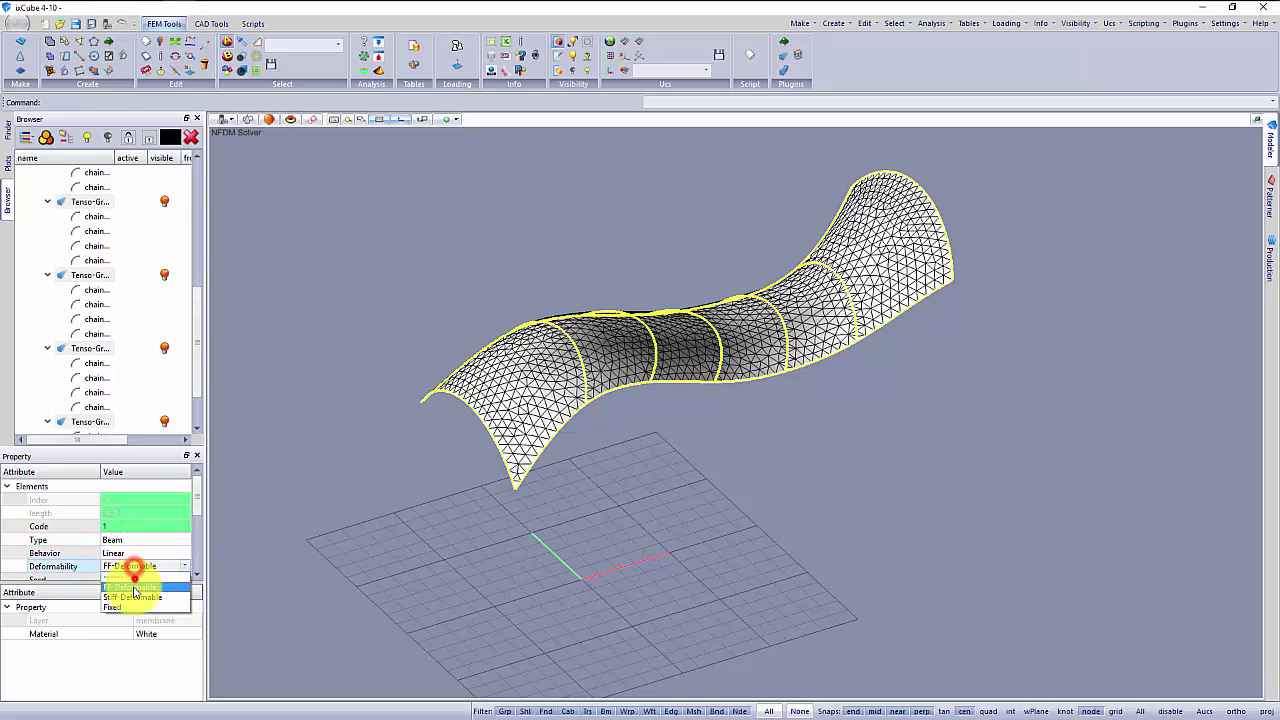
{"action": "left_click", "coordinate": [132, 599]}
{"action": "left_click", "coordinate": [199, 508]}
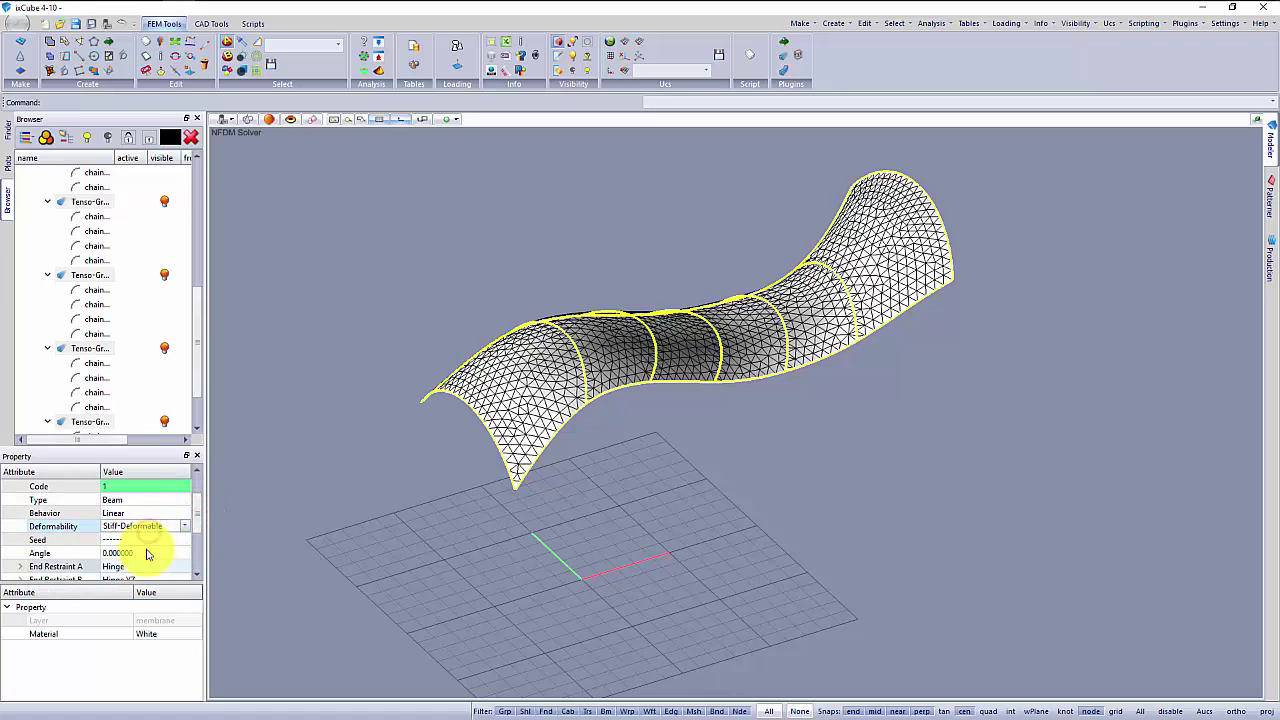
{"action": "left_click", "coordinate": [142, 567]}
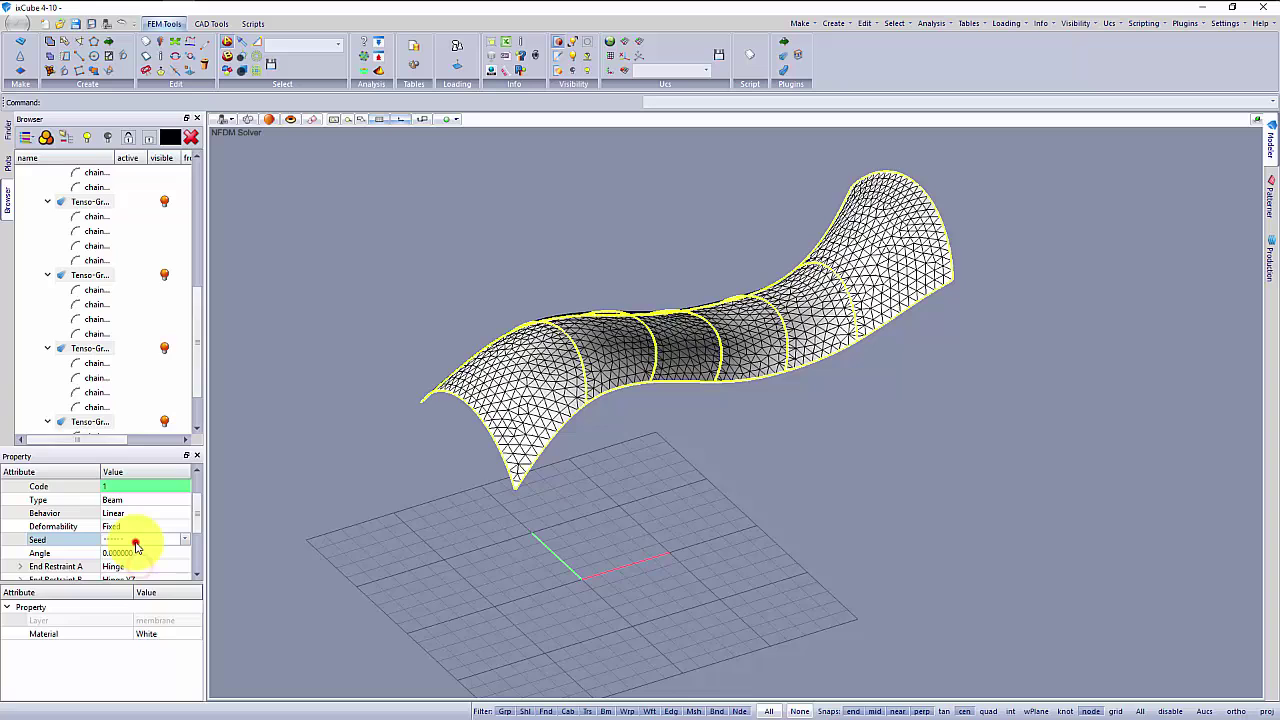
Assign the CHS_88.9x4.8 seed to the selected boundary beams and clear the selection.
{"action": "left_click", "coordinate": [135, 540]}
{"action": "left_click", "coordinate": [134, 582]}
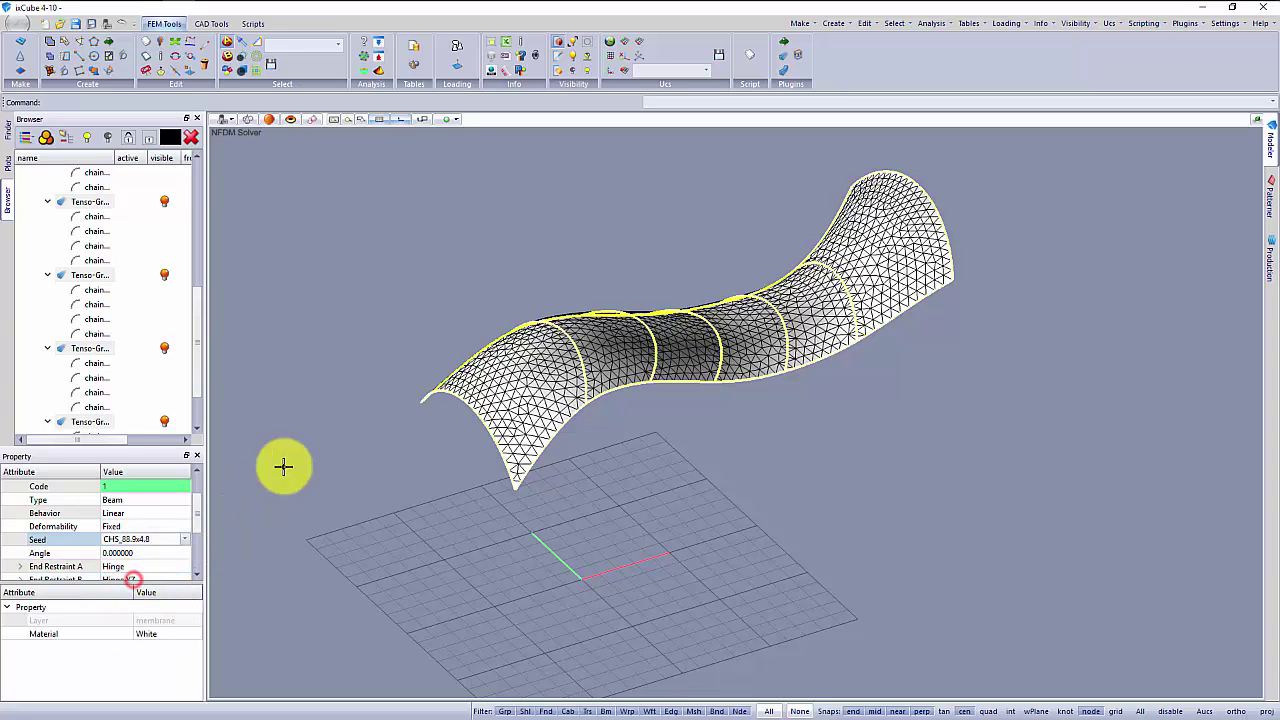
{"action": "left_click", "coordinate": [349, 367]}
Find the overlapped elements, selecting all except the first of each, and delete the duplicate beams along the shared panel edges.
{"action": "middle_click_drag", "start_coordinate": [513, 370], "coordinate": [518, 415]}
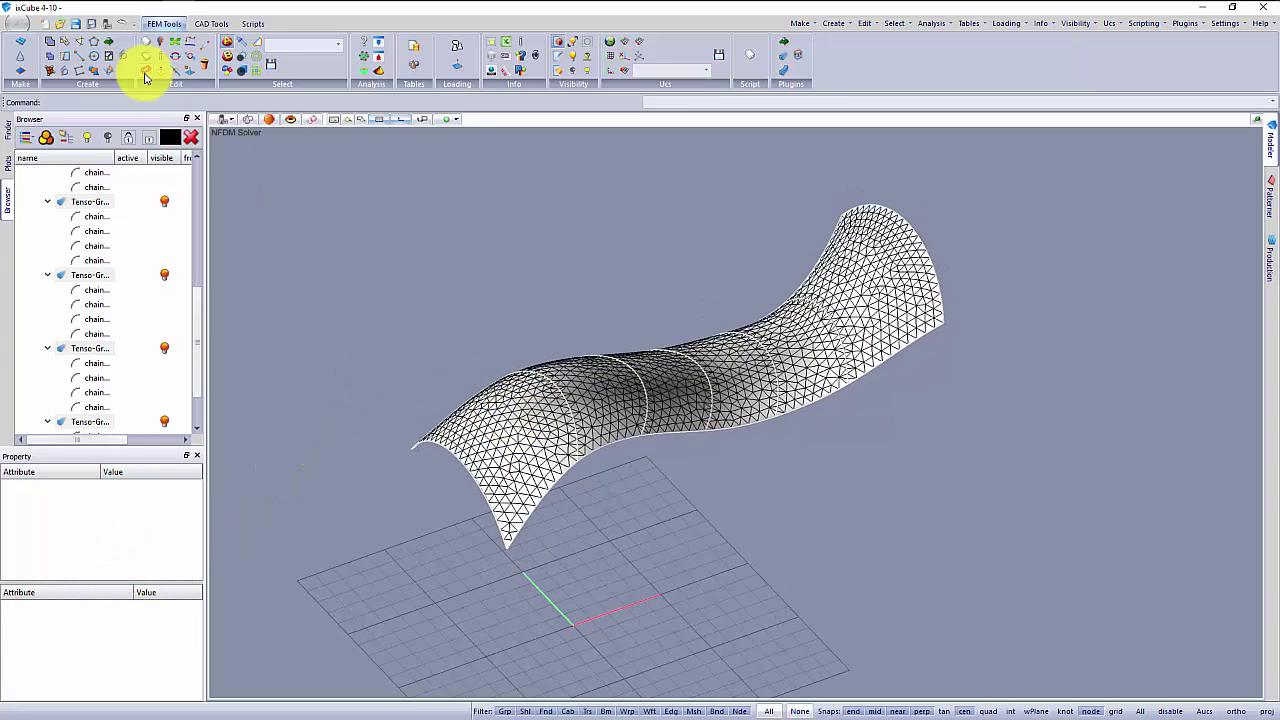
{"action": "left_click", "coordinate": [166, 47]}
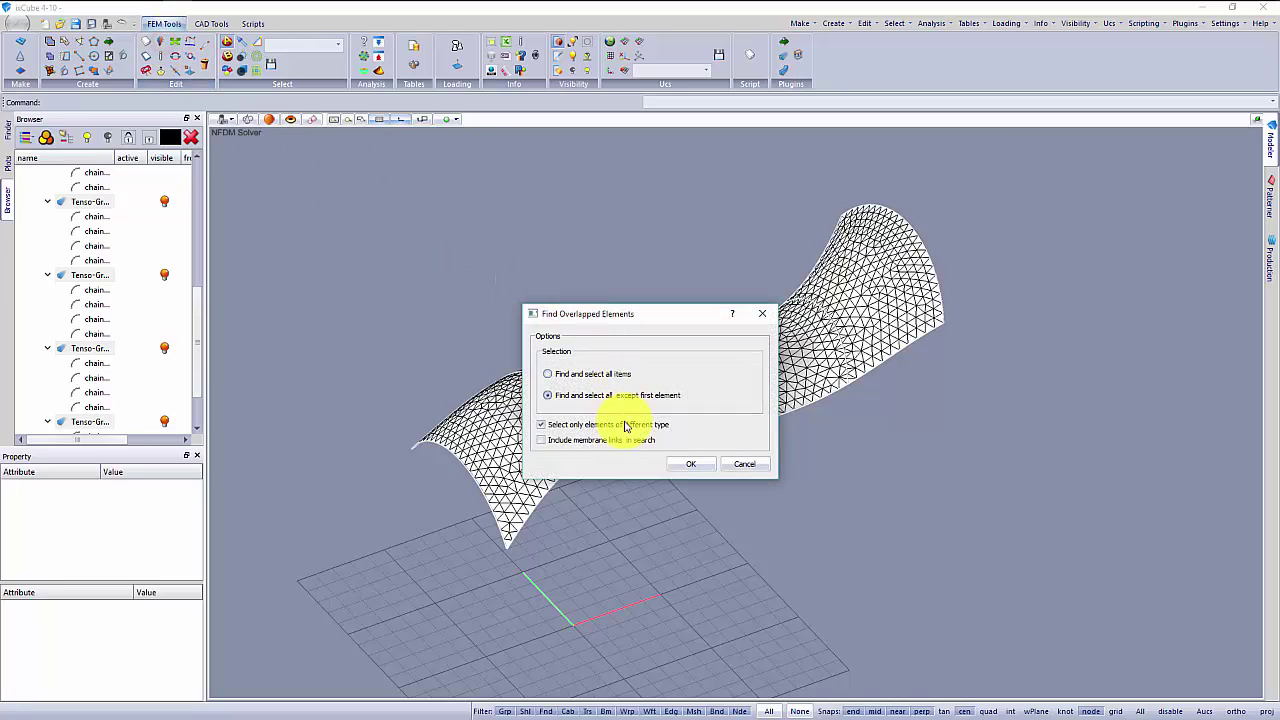
{"action": "left_click", "coordinate": [692, 465]}
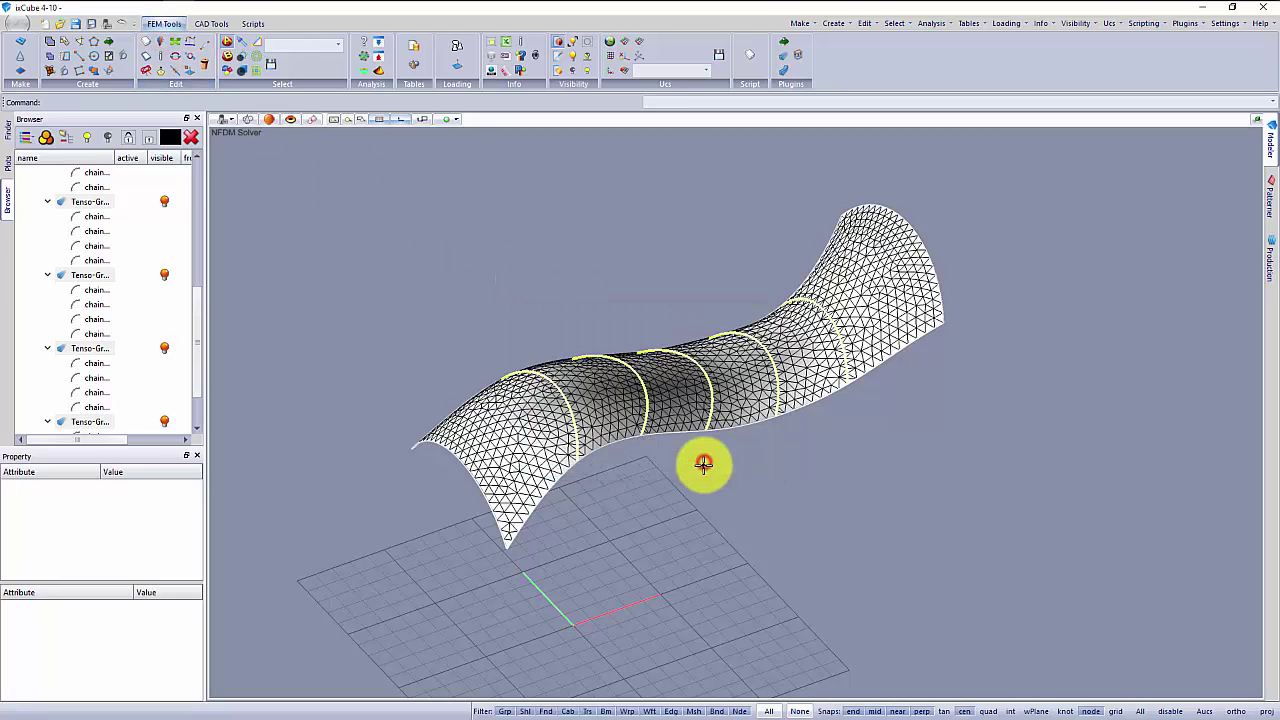
{"action": "key", "text": "Delete"}
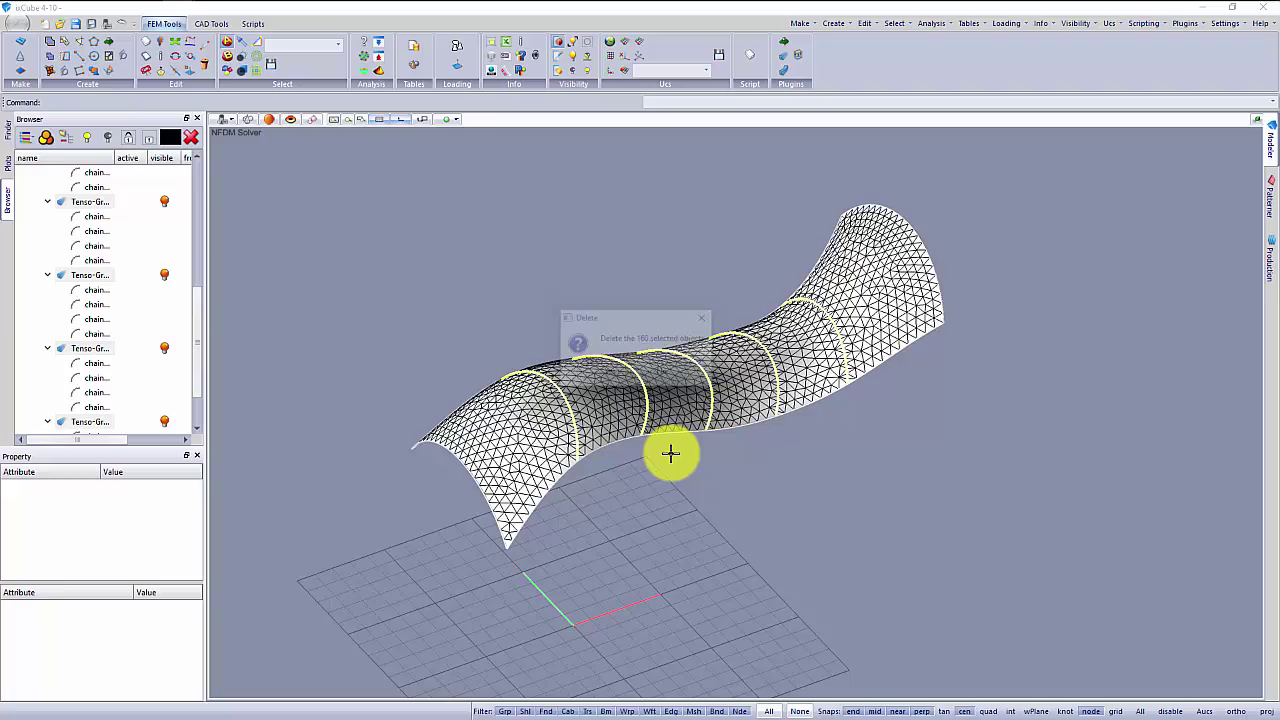
{"action": "left_click", "coordinate": [614, 376]}
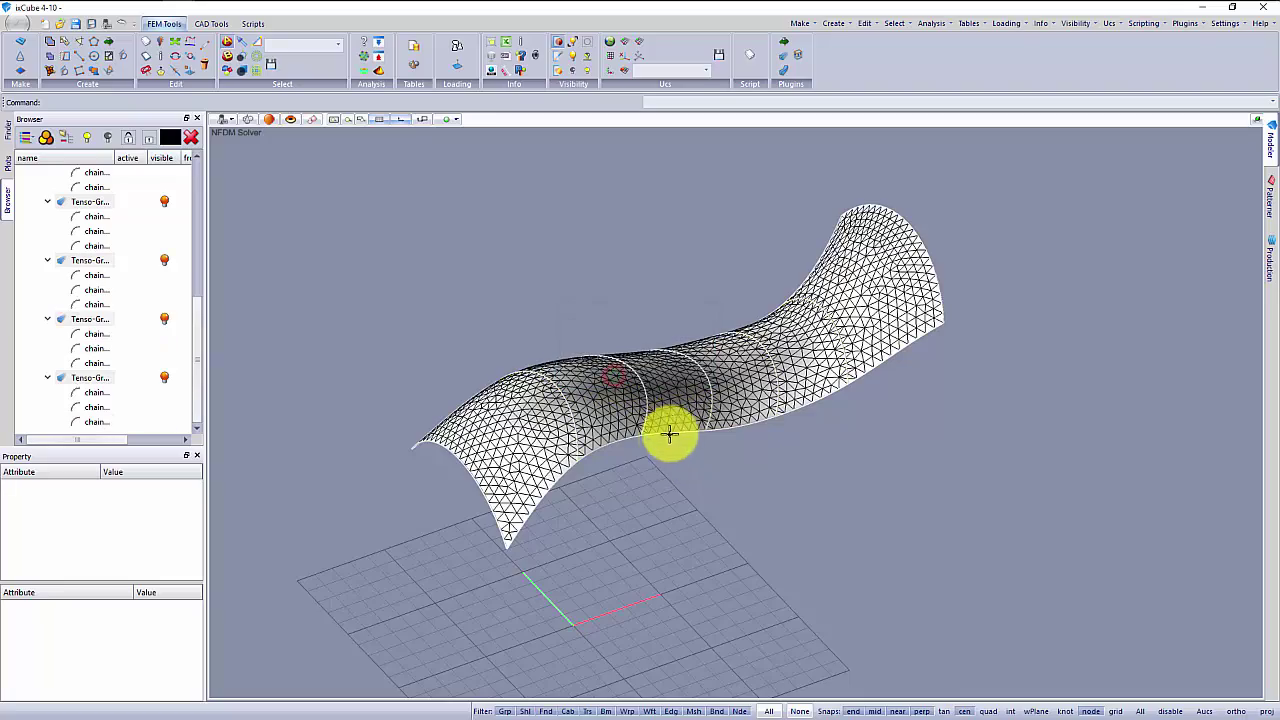
{"action": "mouse_move", "coordinate": [666, 429]}
{"action": "middle_mouse_down"}
{"action": "mouse_move", "coordinate": [651, 463]}
{"action": "mouse_move", "coordinate": [777, 449]}
{"action": "mouse_move", "coordinate": [671, 457]}
{"action": "middle_mouse_up"}
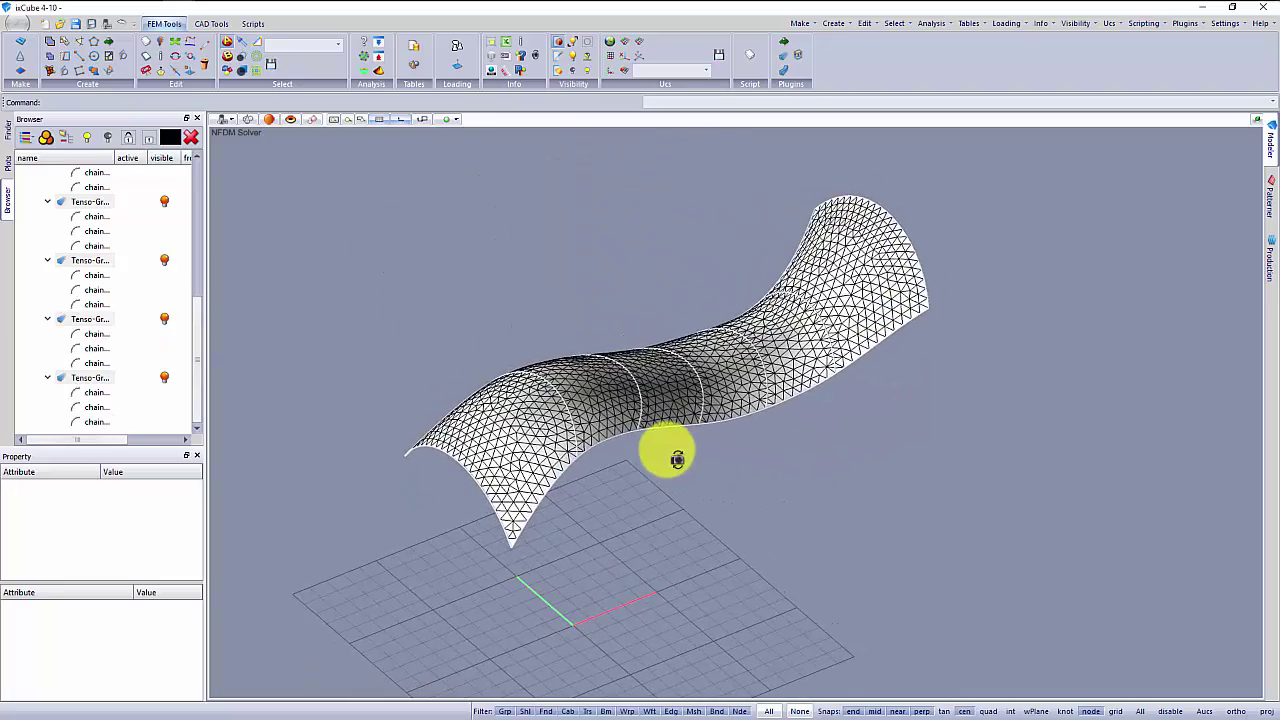
Save the model as cover_walkaway.ixf in the D:/videos folder.
{"action": "left_click", "coordinate": [18, 22]}
{"action": "left_click", "coordinate": [55, 133]}
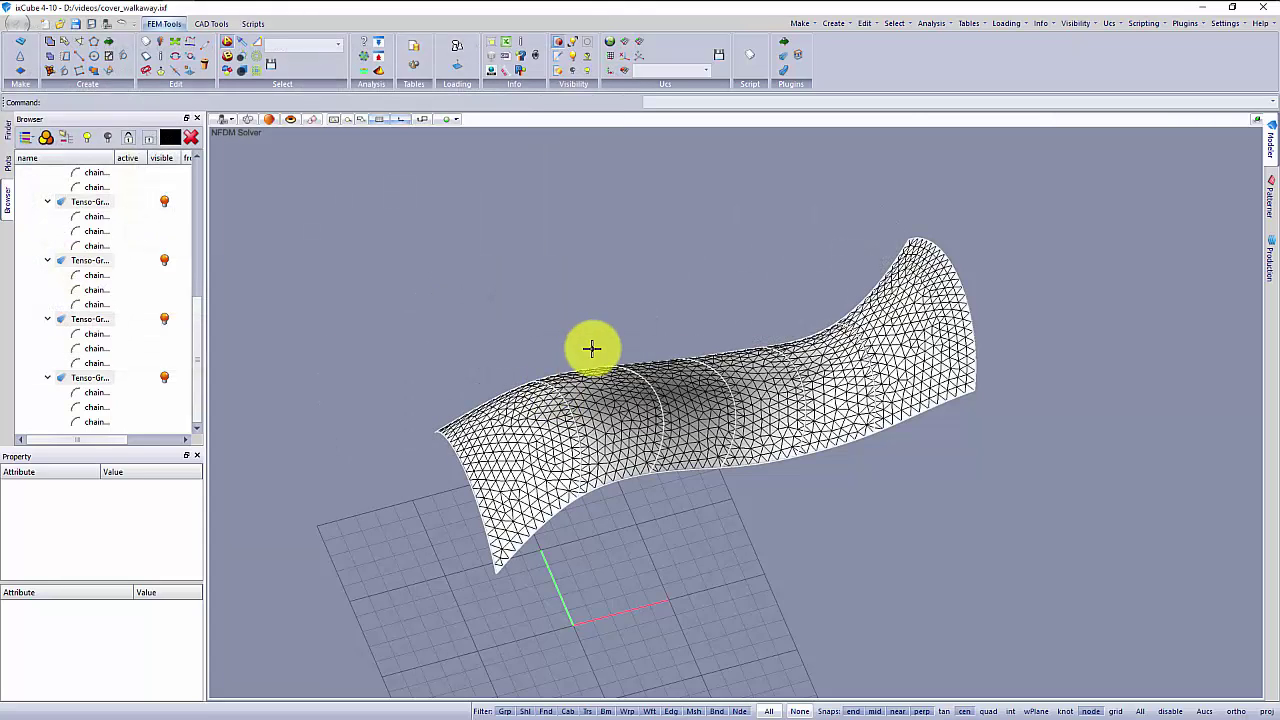
{"action": "middle_click_drag", "start_coordinate": [598, 408], "coordinate": [605, 379]}
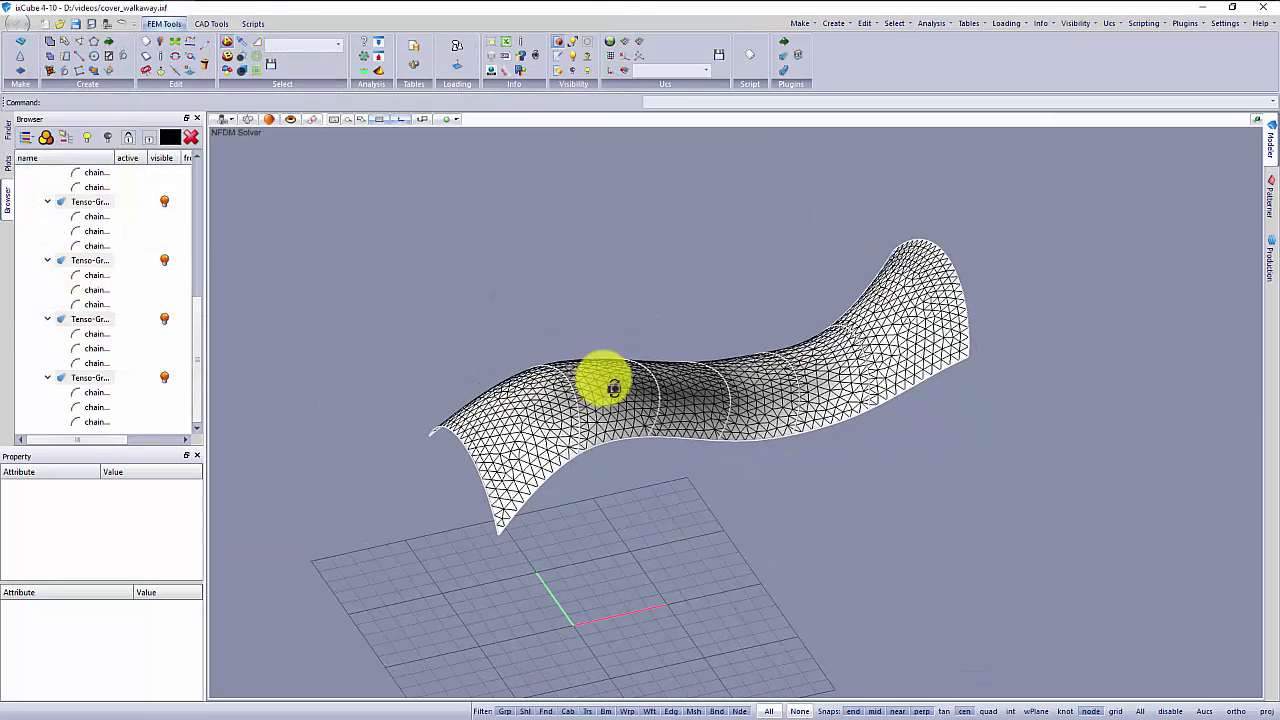
Assign the Precontraint 702 -Ferrari seed to the mesh of the first membrane Tenso-Group.
{"action": "left_click", "coordinate": [200, 181]}
{"action": "left_click", "coordinate": [47, 246]}
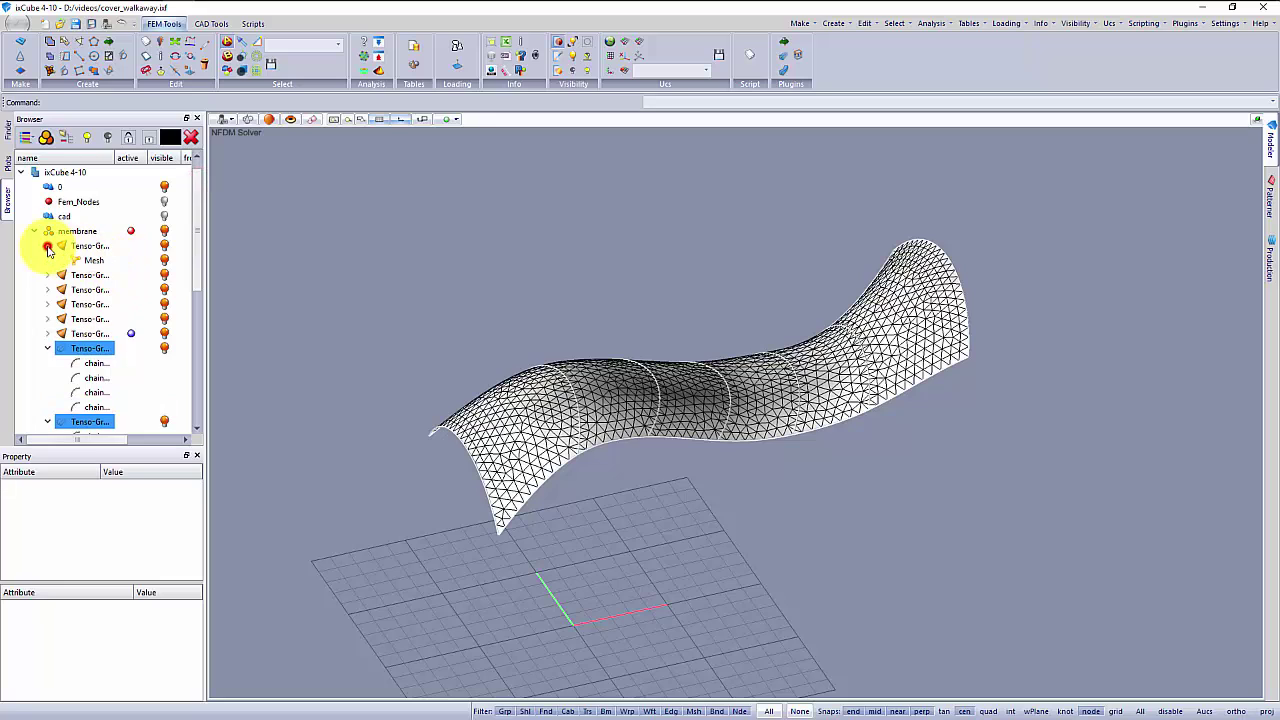
{"action": "left_click", "coordinate": [93, 261]}
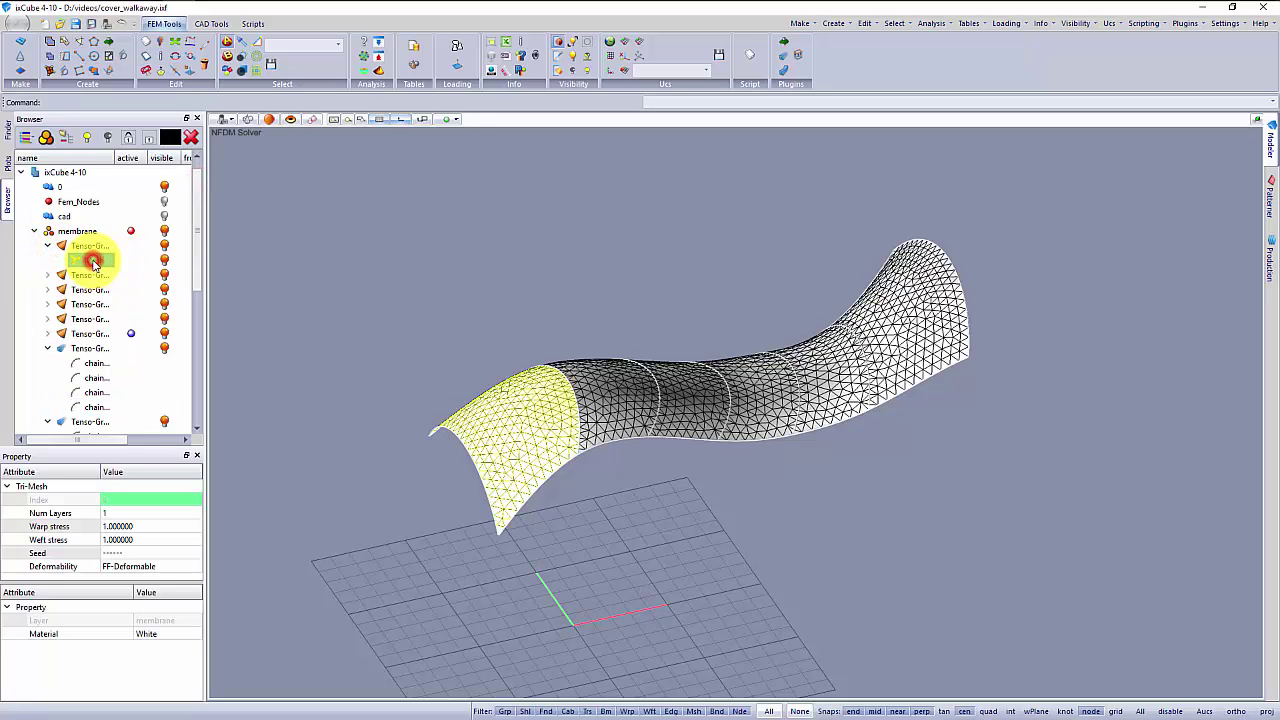
{"action": "left_click", "coordinate": [143, 553]}
{"action": "left_click", "coordinate": [140, 552]}
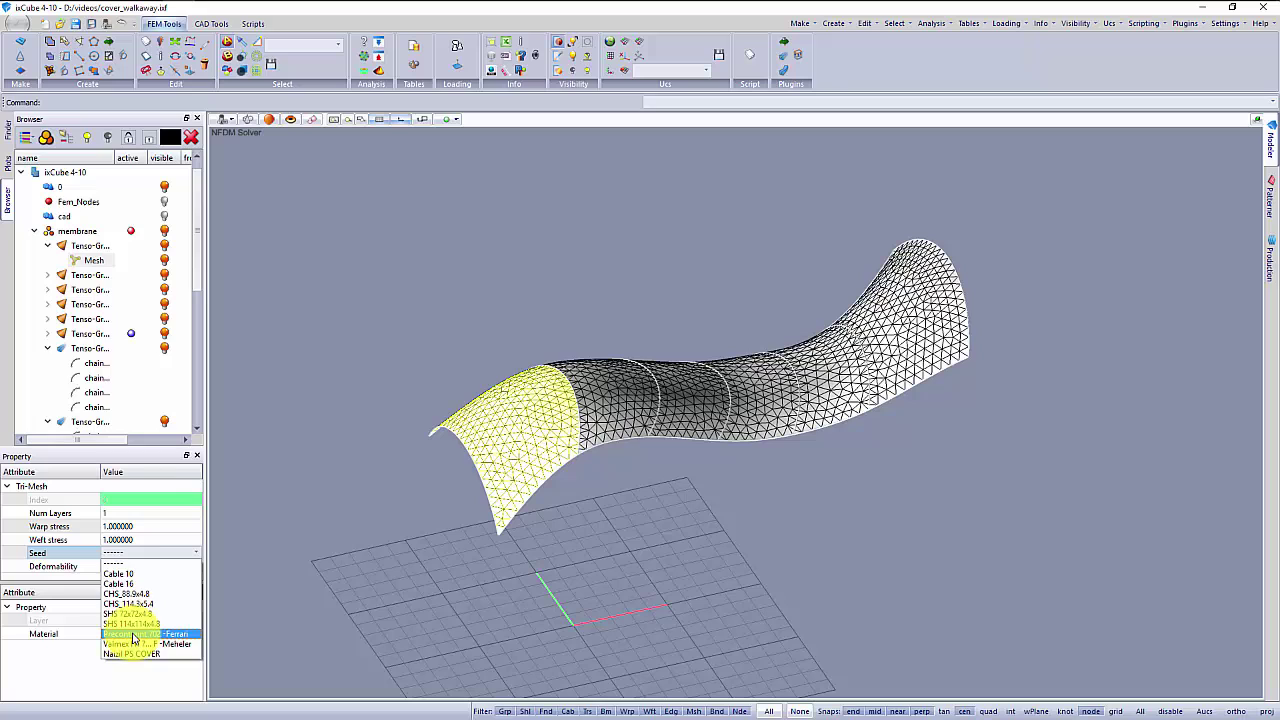
{"action": "left_click", "coordinate": [133, 636]}
Set the first mesh's warp-weft orientation with the current UCS X-Z plane as the warp plane.
{"action": "right_click", "coordinate": [92, 260]}
{"action": "mouse_move", "coordinate": [161, 299]}
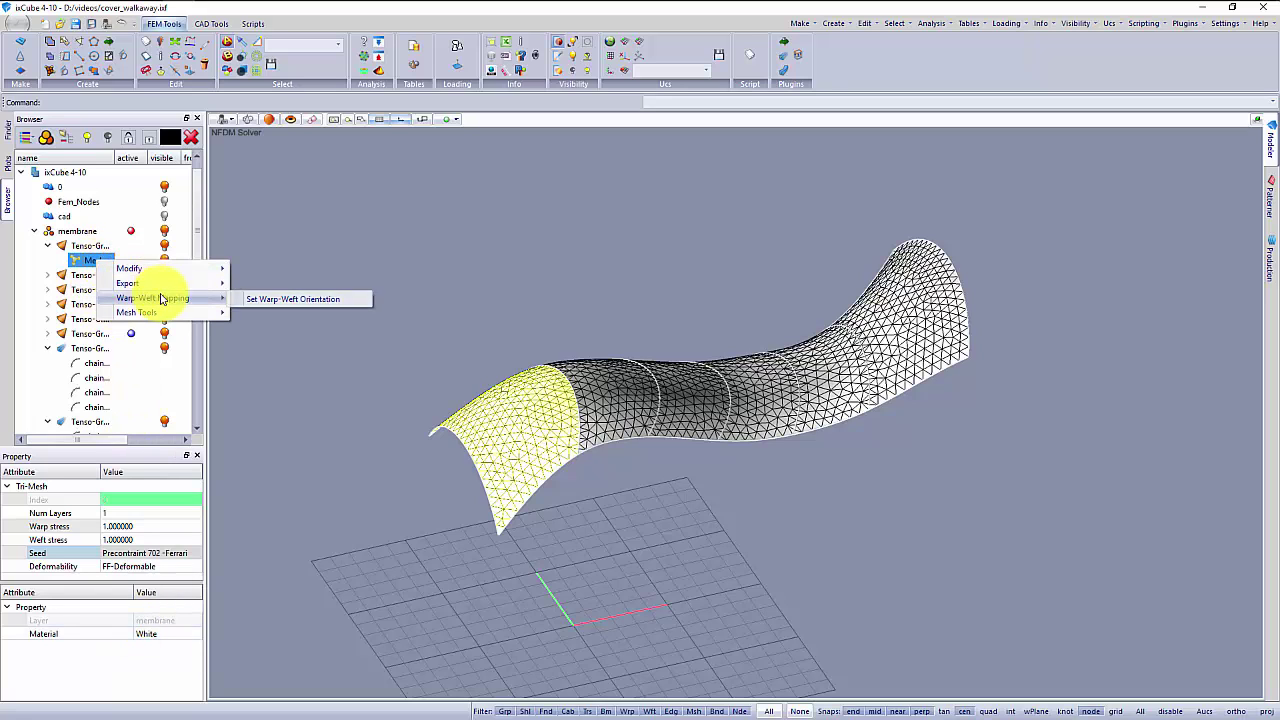
{"action": "left_click", "coordinate": [292, 299]}
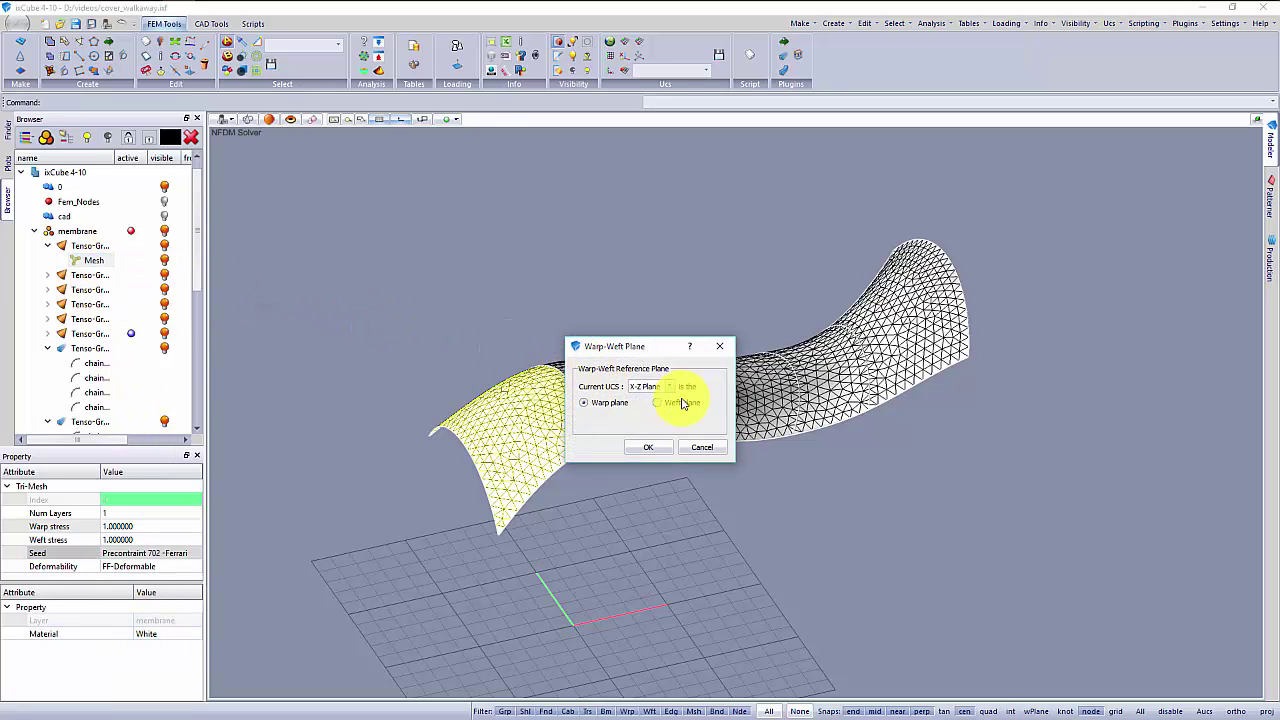
{"action": "left_click", "coordinate": [649, 447]}
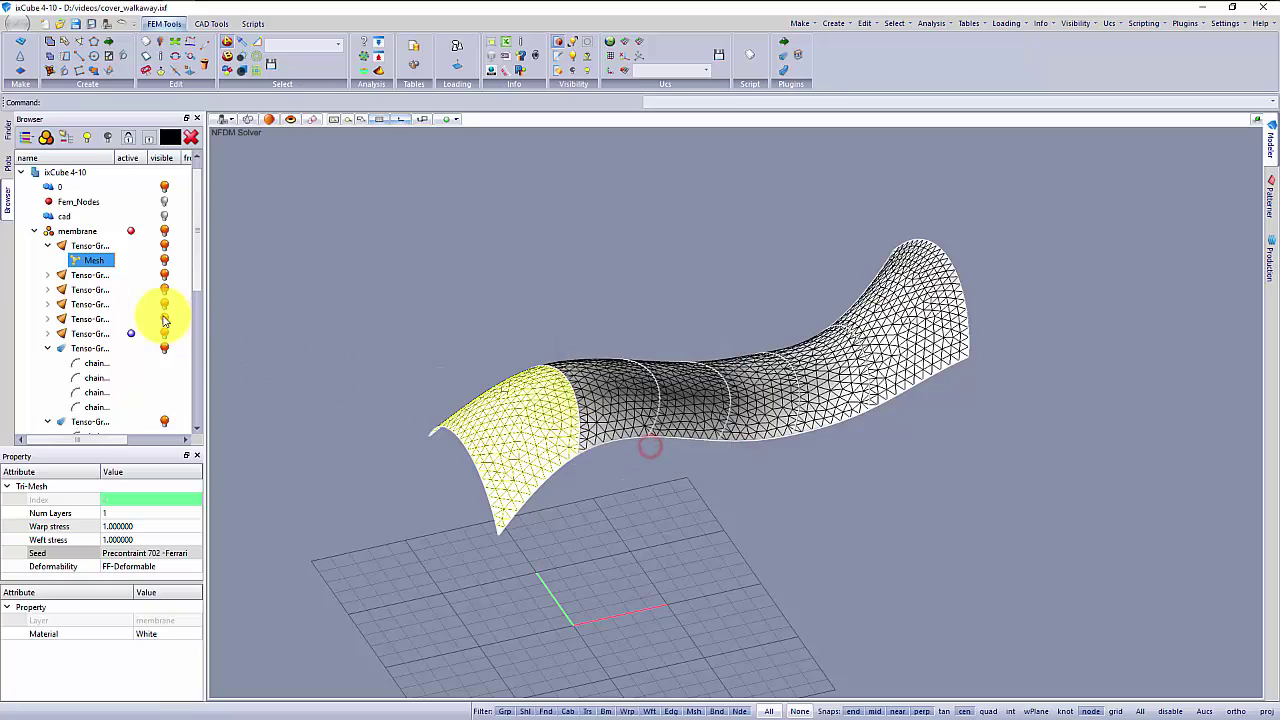
Set the warp-weft orientation of the second membrane Tenso-Group's mesh and assign it the Precontraint 702 -Ferrari seed.
{"action": "left_click", "coordinate": [47, 274]}
{"action": "left_click", "coordinate": [93, 290]}
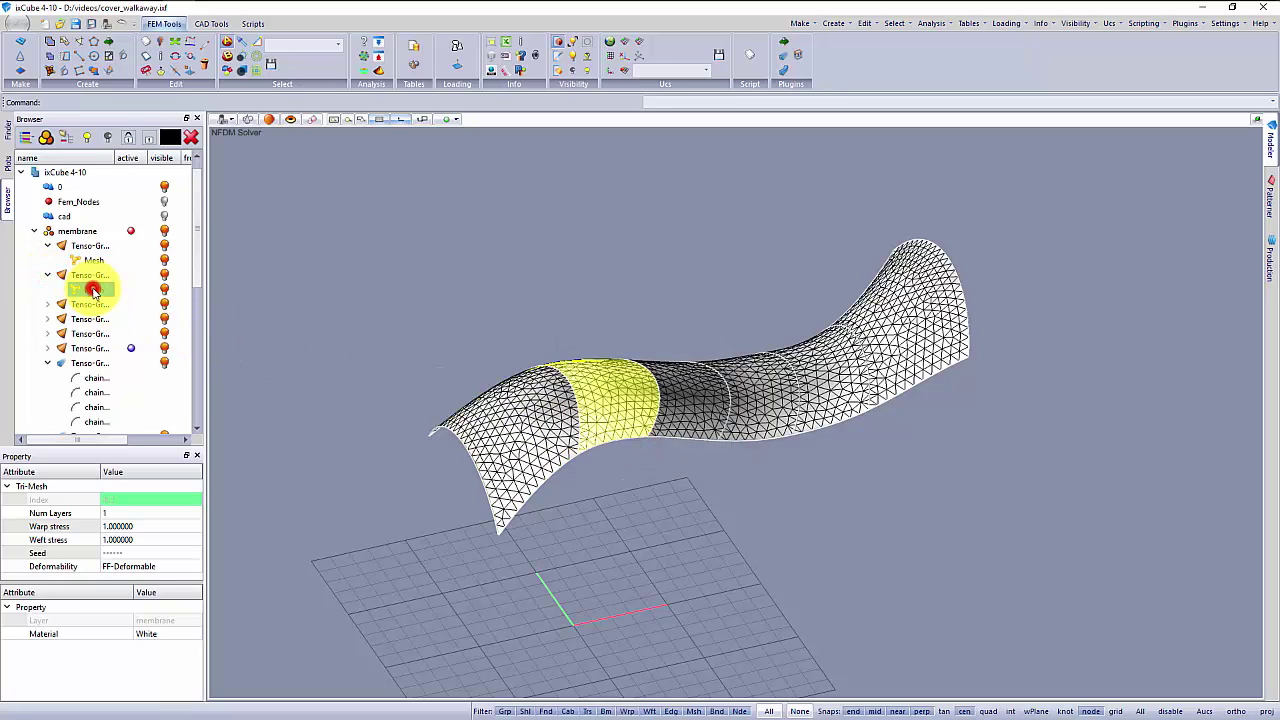
{"action": "right_click", "coordinate": [93, 290]}
{"action": "left_click", "coordinate": [160, 326]}
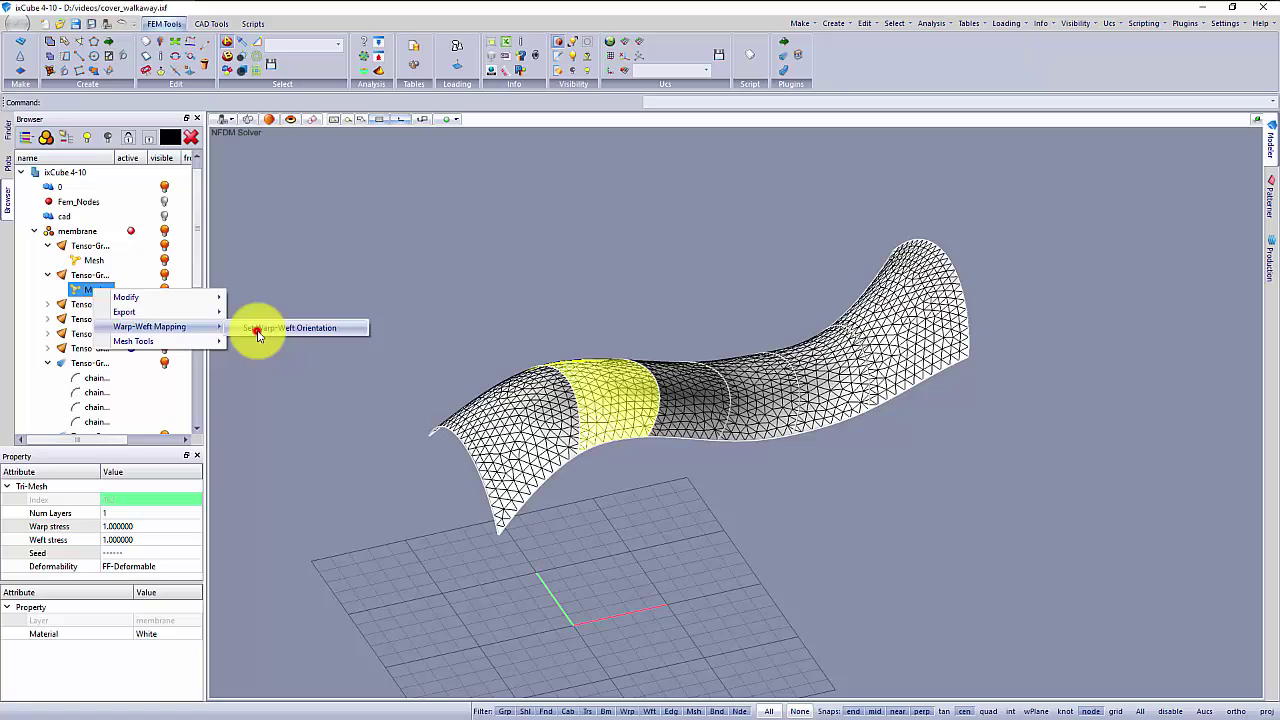
{"action": "left_click", "coordinate": [257, 329]}
{"action": "left_click", "coordinate": [643, 448]}
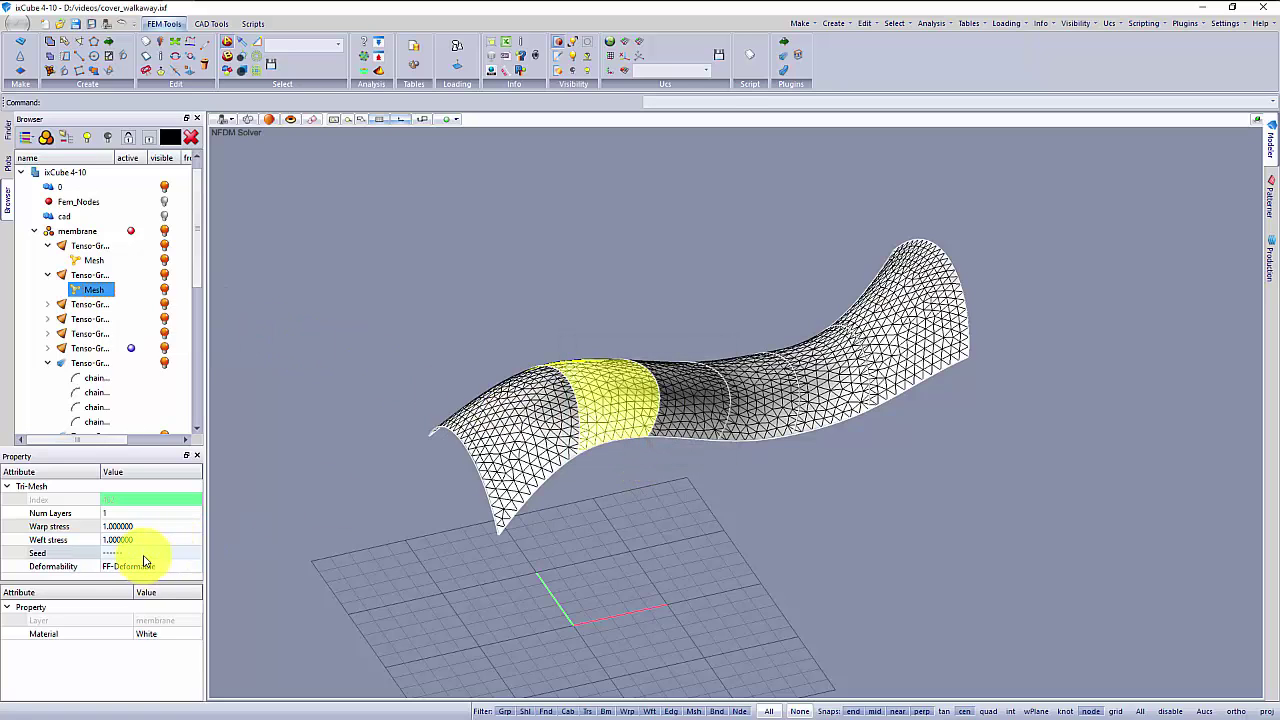
{"action": "left_click", "coordinate": [140, 636]}
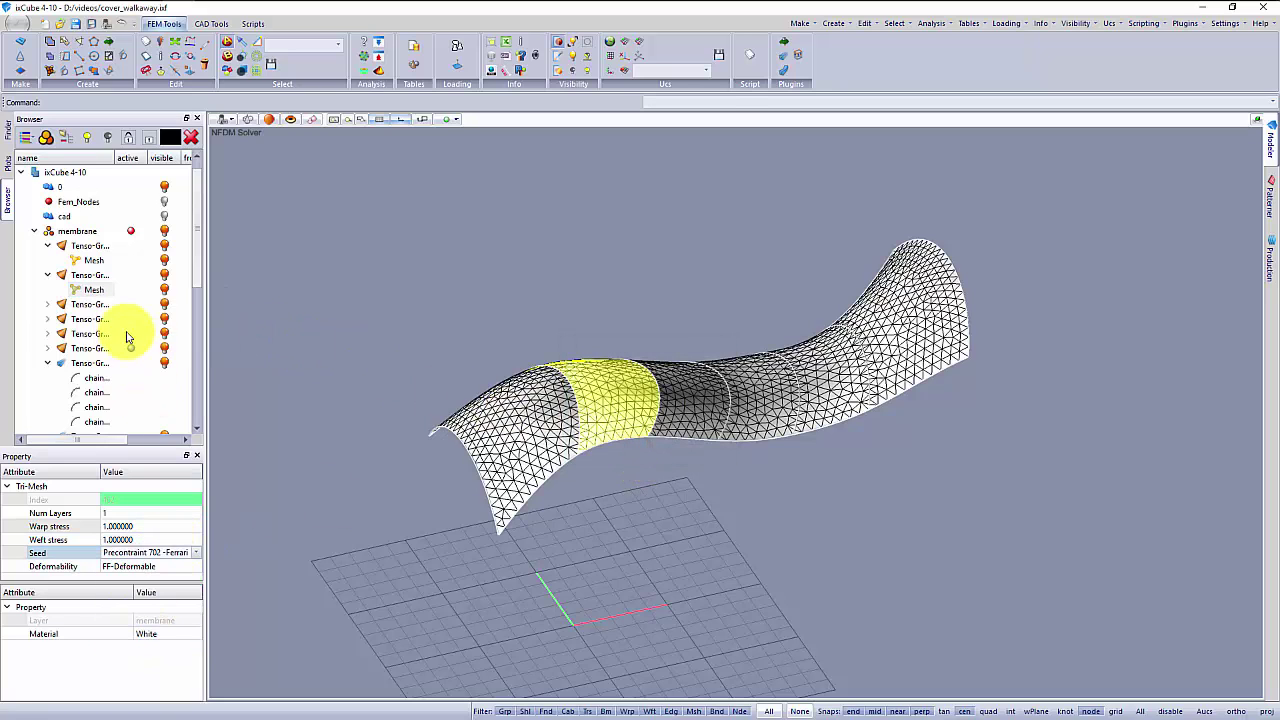
Expand the third membrane Tenso-Group to reach its mesh, and save the model with Save As.
{"action": "left_click", "coordinate": [47, 304]}
{"action": "left_click", "coordinate": [20, 40]}
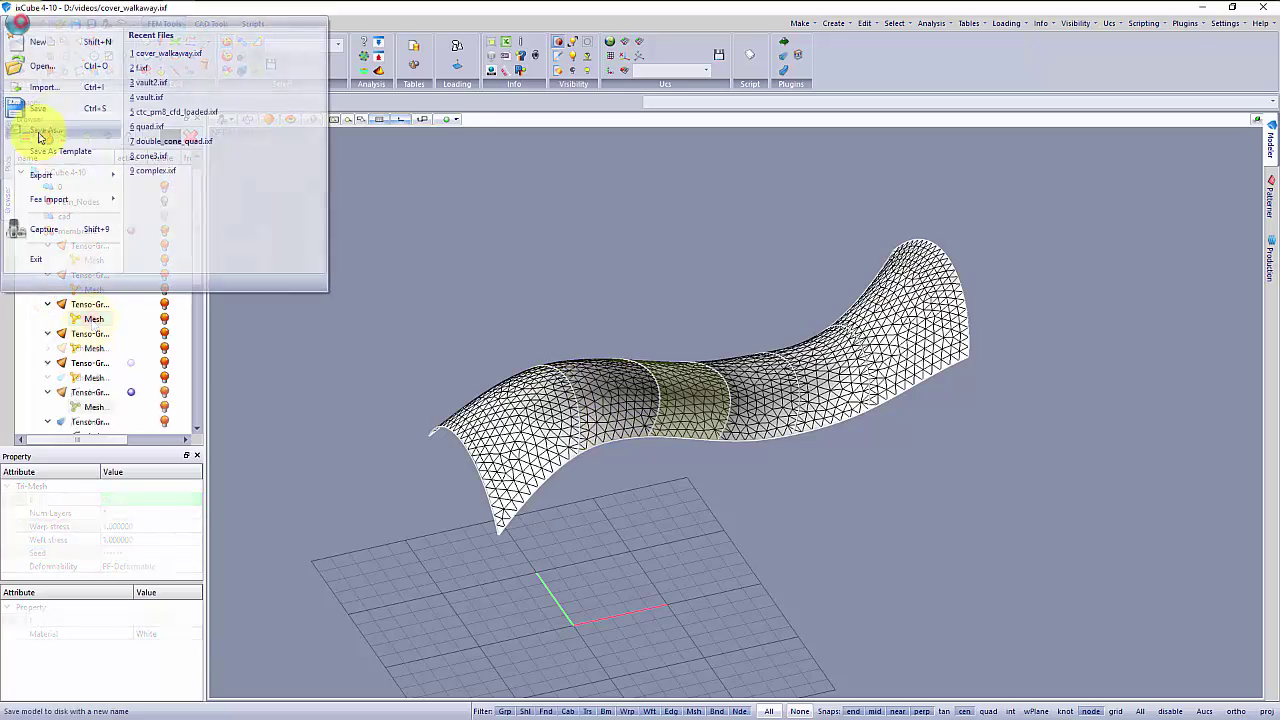
{"action": "left_click", "coordinate": [34, 129]}
{"action": "left_click_drag", "start_coordinate": [393, 303], "coordinate": [507, 333]}
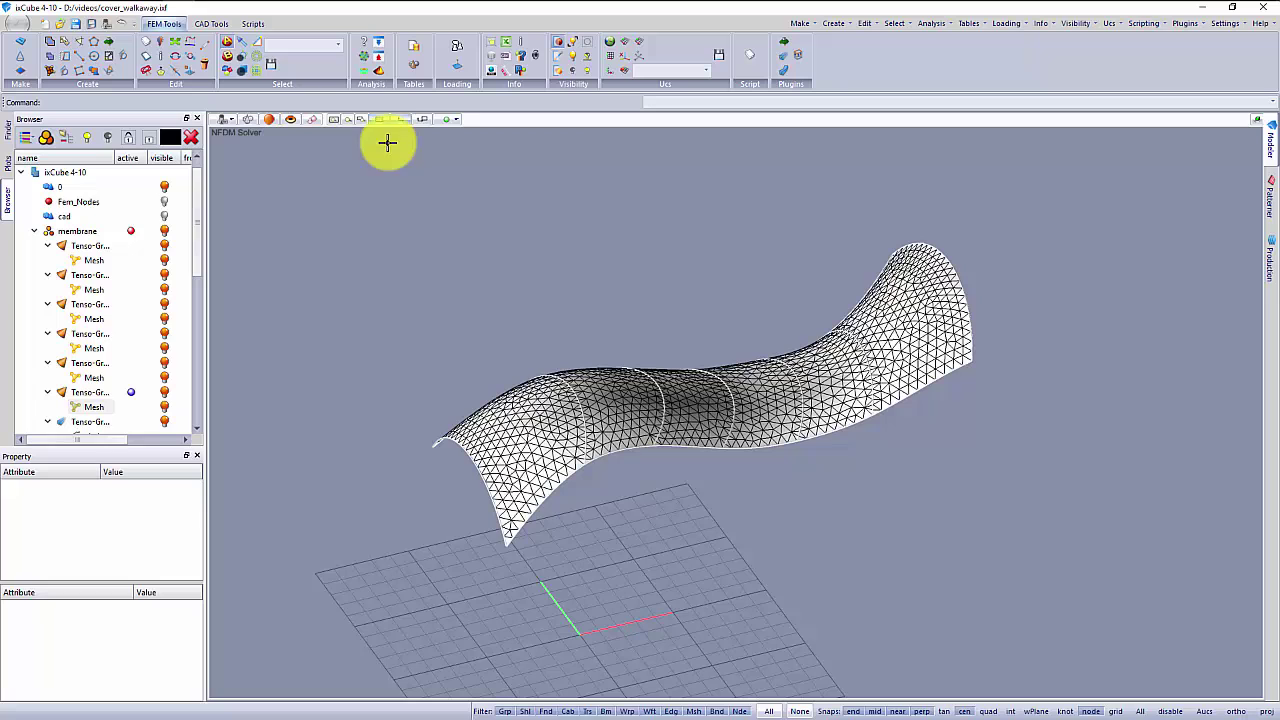
Run form finding on the membrane with the NFDM solver, using 1 outer loop and a precision of 0.000001.
{"action": "left_click", "coordinate": [368, 58]}
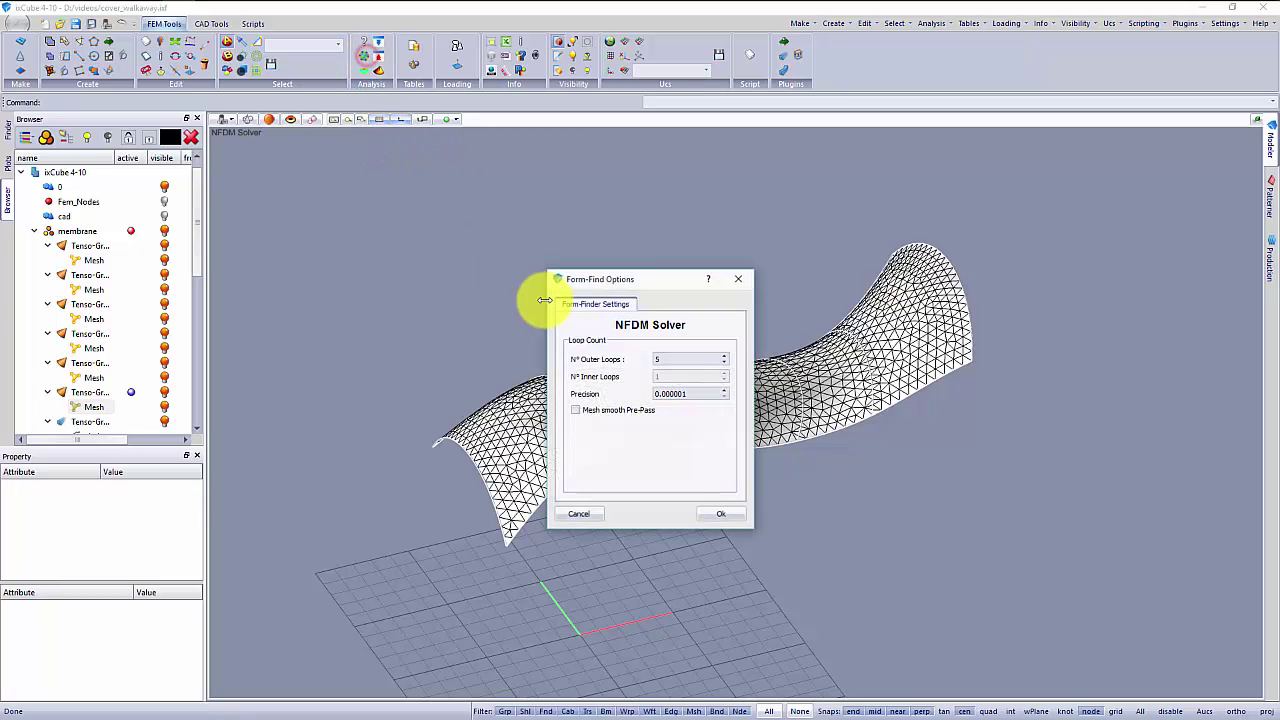
{"action": "left_click", "coordinate": [663, 357]}
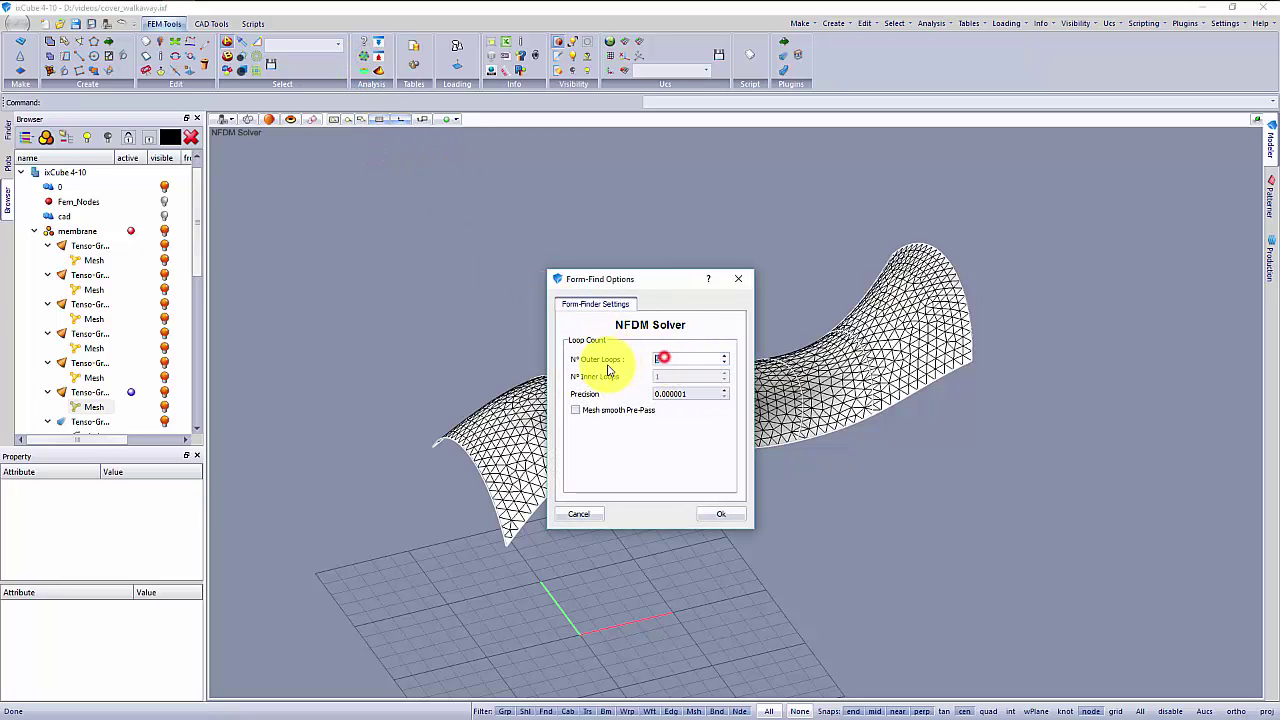
{"action": "left_click", "coordinate": [714, 512]}
{"action": "middle_click_drag", "start_coordinate": [688, 515], "coordinate": [731, 497]}
{"action": "middle_click_drag", "start_coordinate": [600, 526], "coordinate": [494, 516]}
Limit the selection filter to meshes, select all panel meshes and set their weft stress to 2.
{"action": "middle_click_drag", "start_coordinate": [659, 543], "coordinate": [688, 714]}
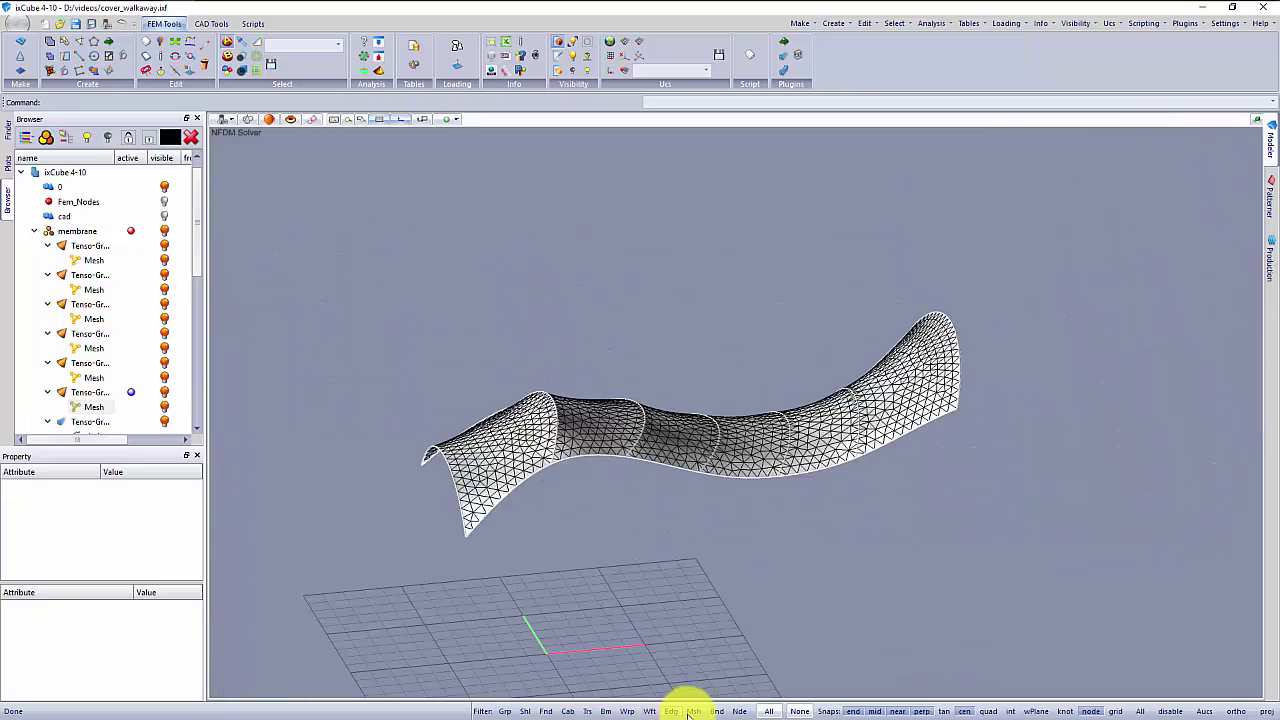
{"action": "left_click_drag", "start_coordinate": [1048, 579], "coordinate": [1085, 584]}
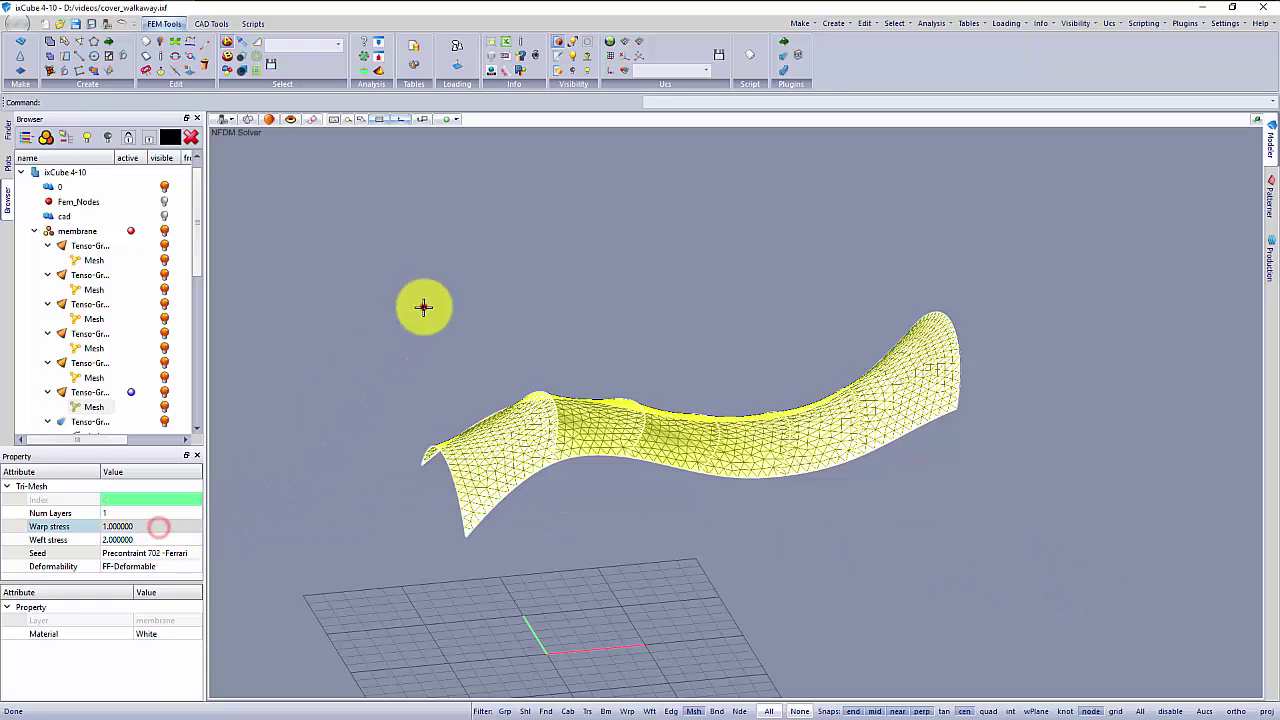
Rerun the form finding with the new weft stress and inspect the resulting panel shapes from several sides.
{"action": "left_click", "coordinate": [366, 53]}
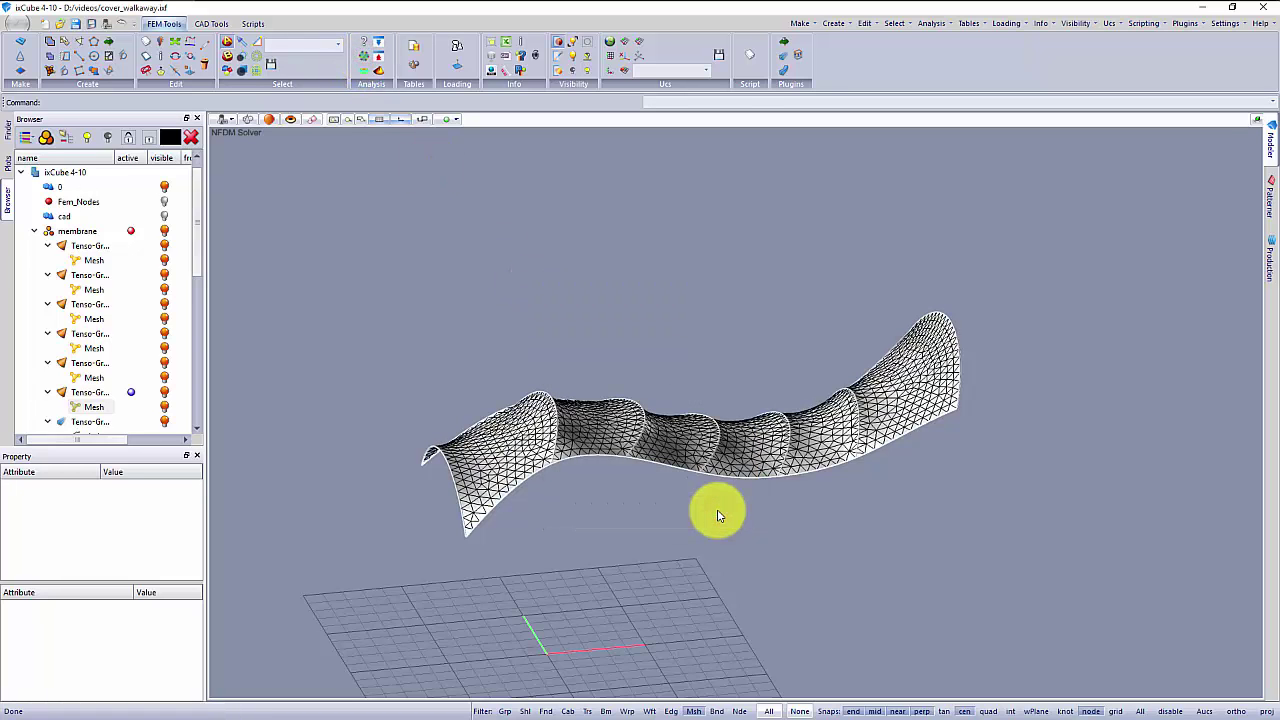
{"action": "middle_click_drag", "start_coordinate": [594, 496], "coordinate": [811, 505]}
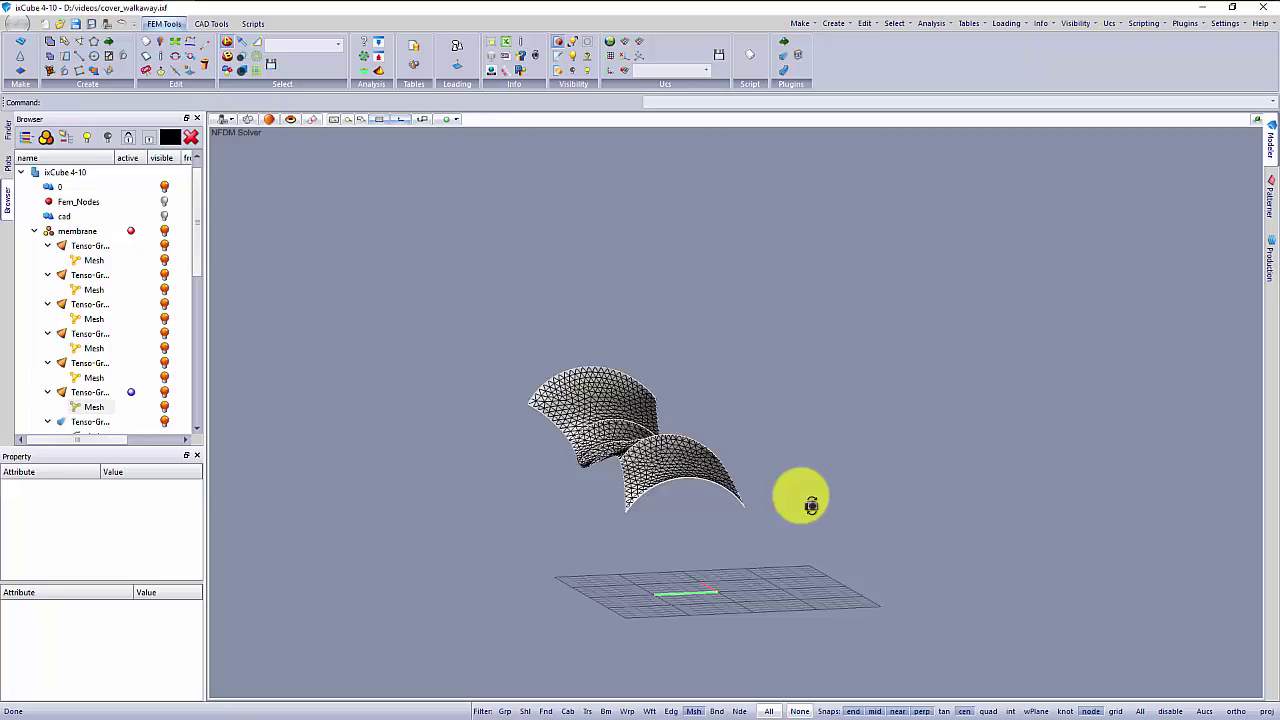
{"action": "middle_click_drag", "start_coordinate": [652, 537], "coordinate": [623, 531]}
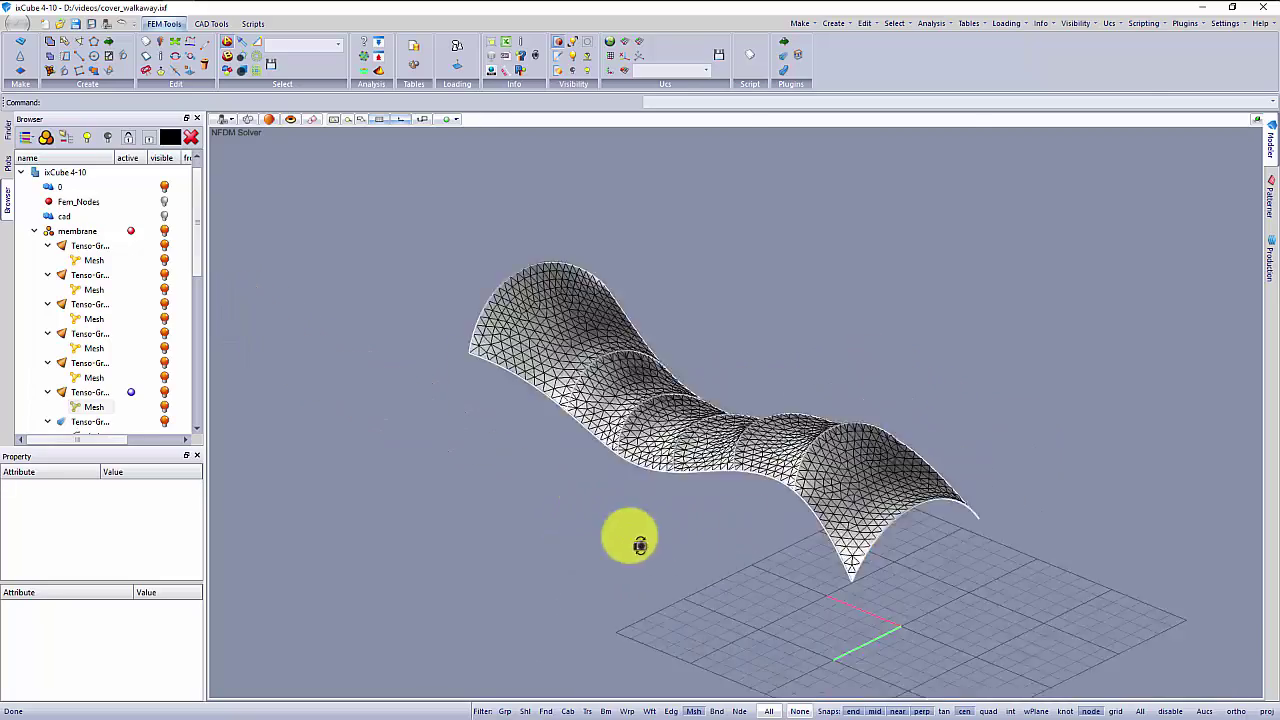